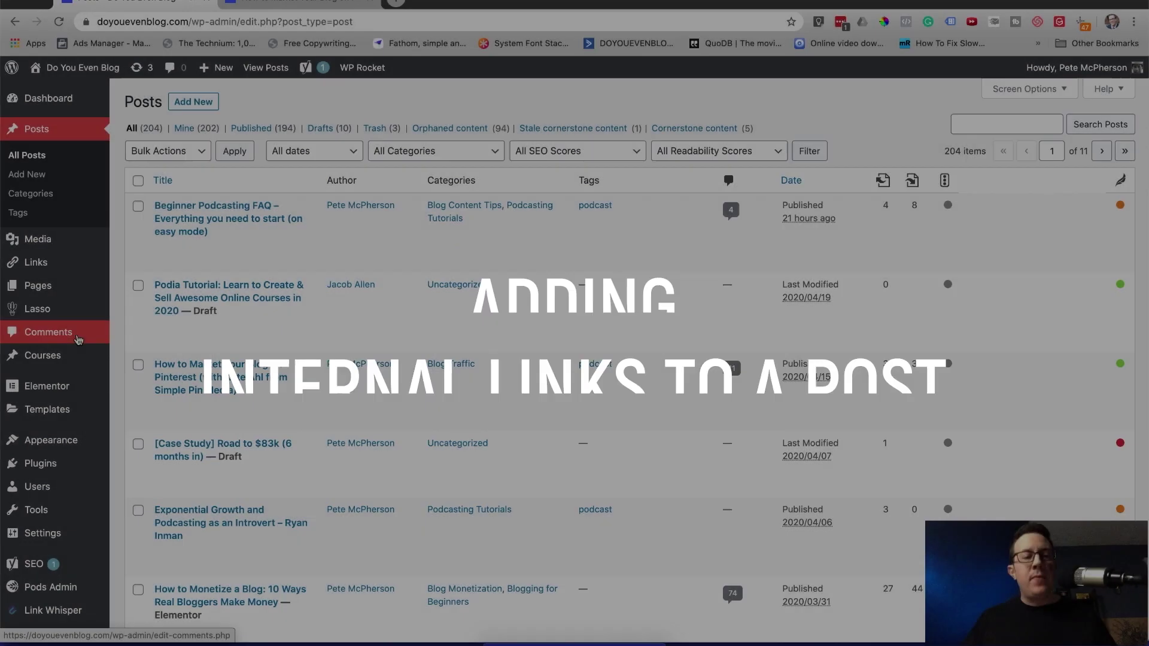
# - Open the post "How to Market Your Blog on Pinterest" for editing from the posts list
pyautogui.scroll(-5, 54, 335)
pyautogui.moveTo(54, 600)
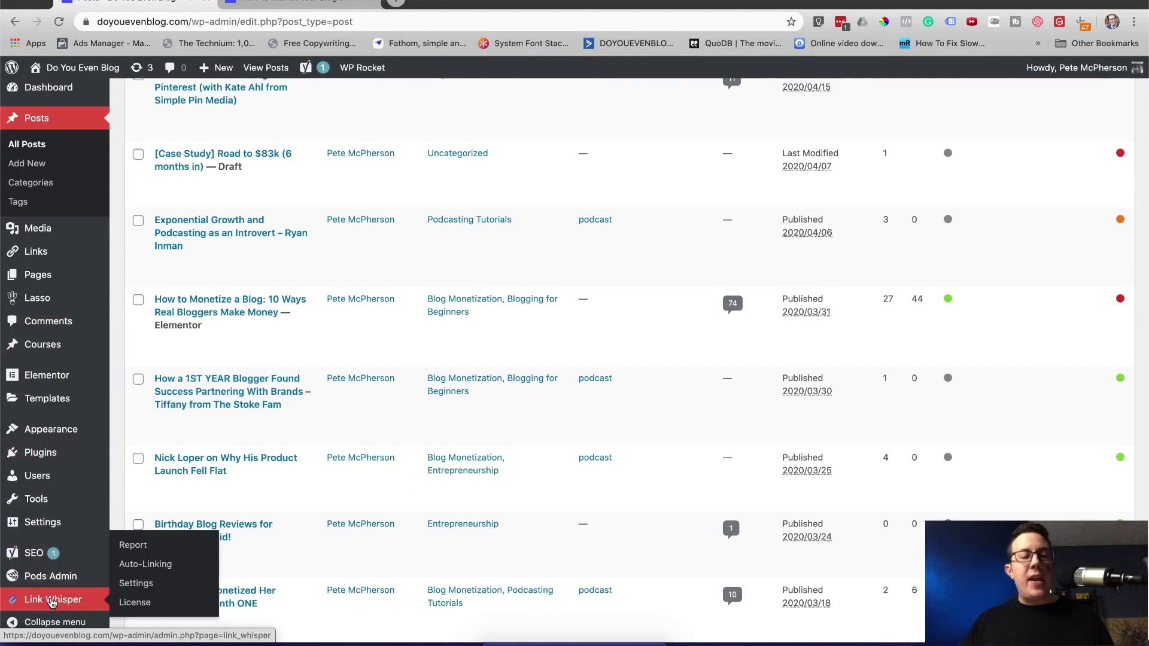
pyautogui.scroll(5, 240, 398)
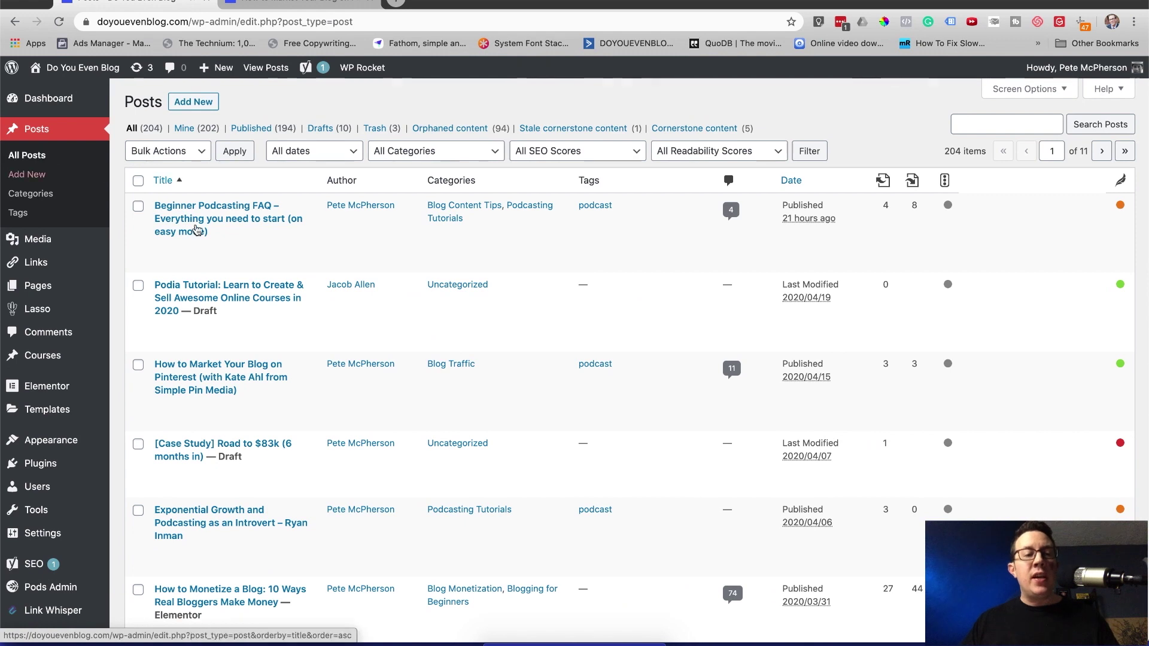
pyautogui.scroll(-2, 221, 281)
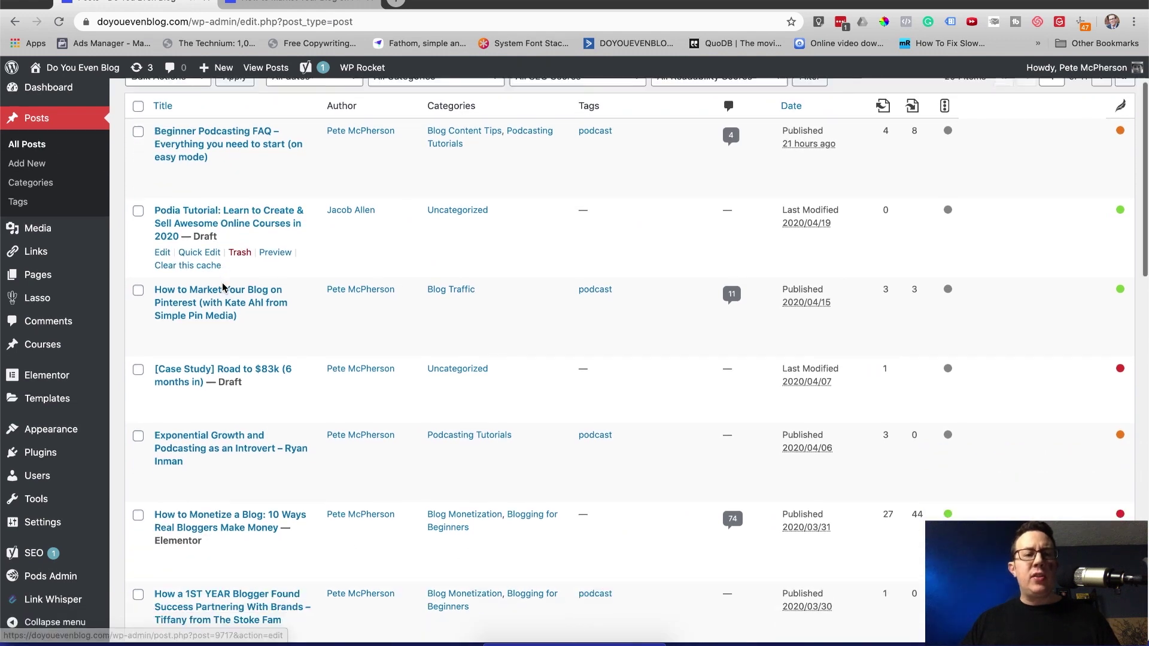
pyautogui.click(192, 304)
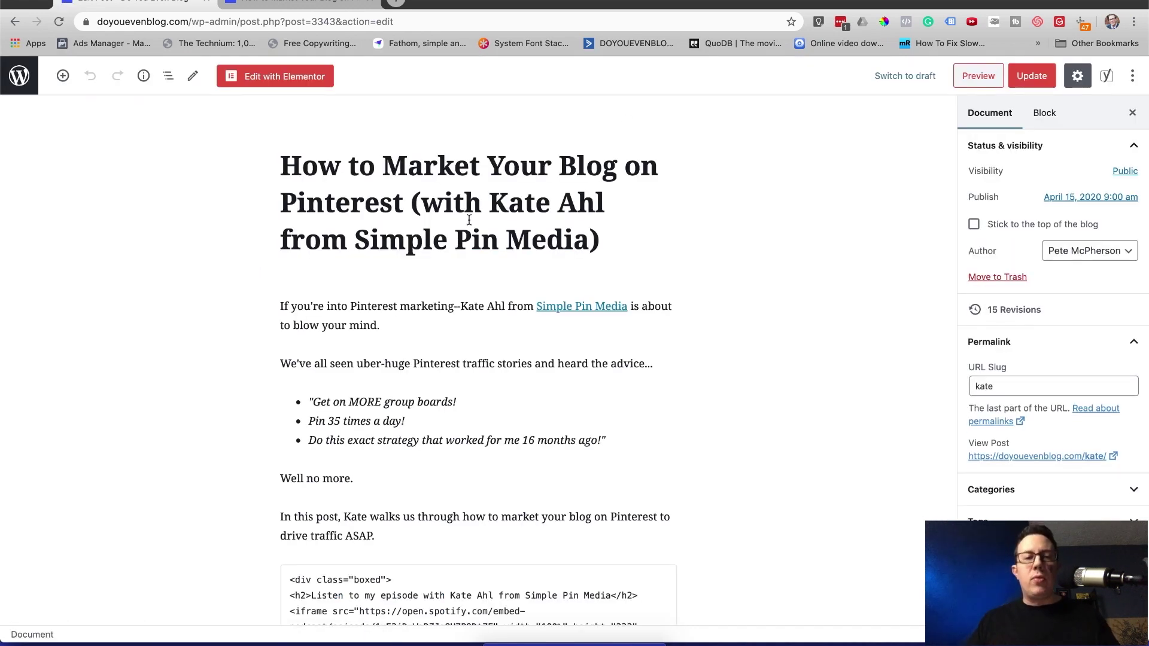
# - Review the phrases and target posts in the Link Whisper Suggested Links section, and expand the post's categories
pyautogui.scroll(-20, 469, 220)
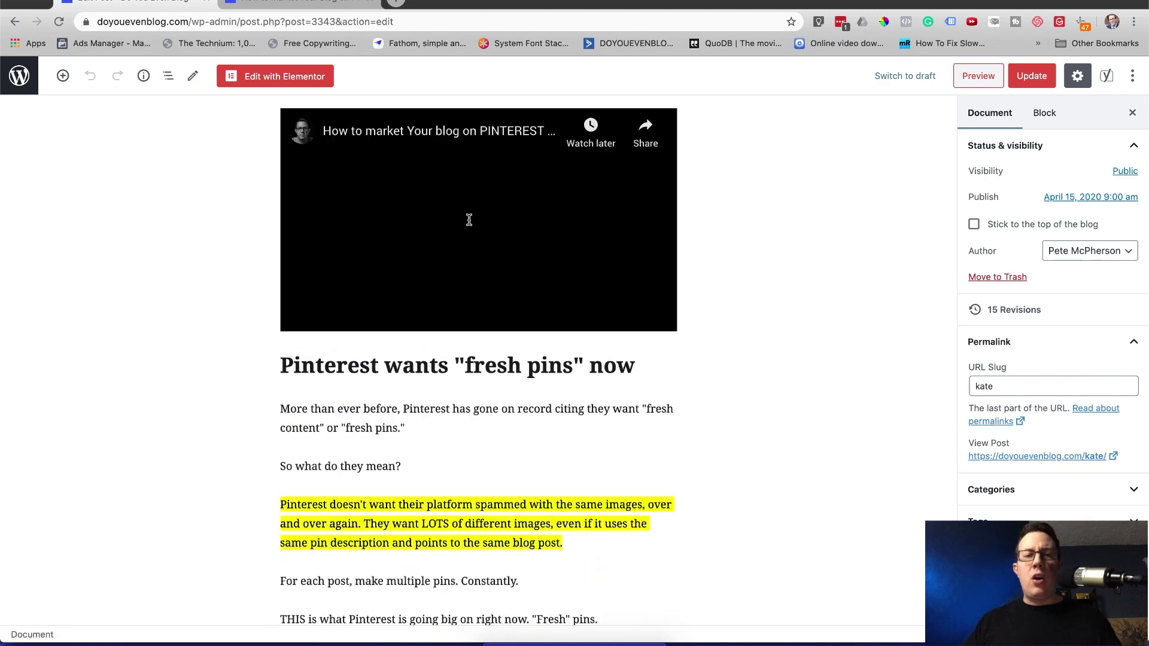
pyautogui.scroll(-20, 468, 219)
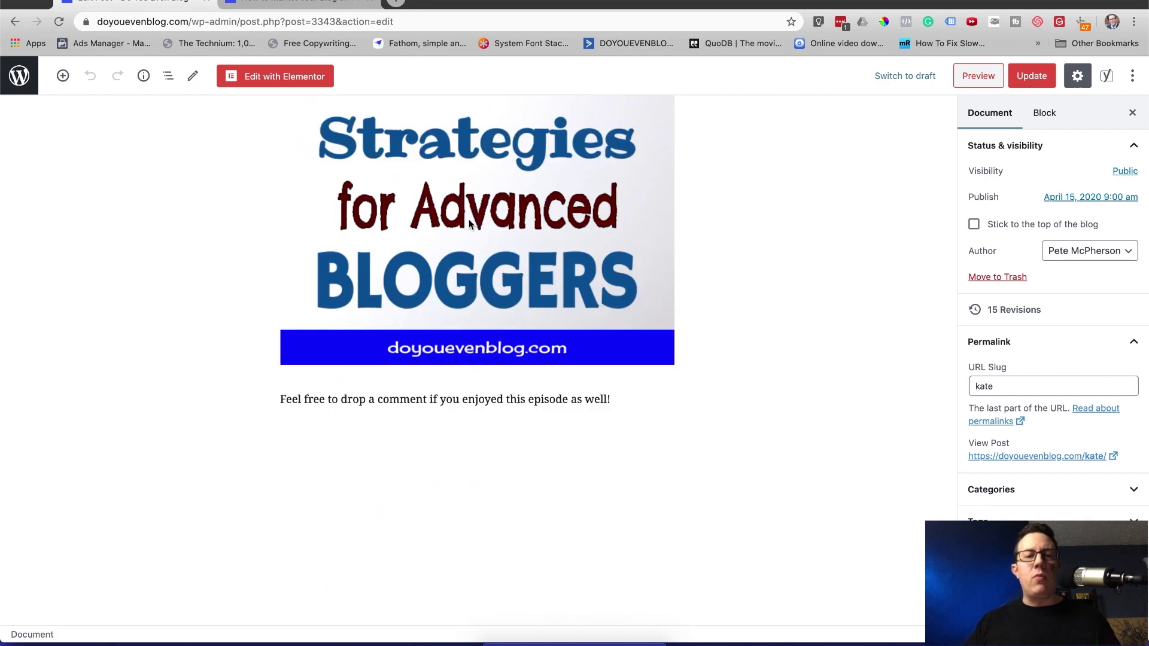
pyautogui.scroll(15, 468, 219)
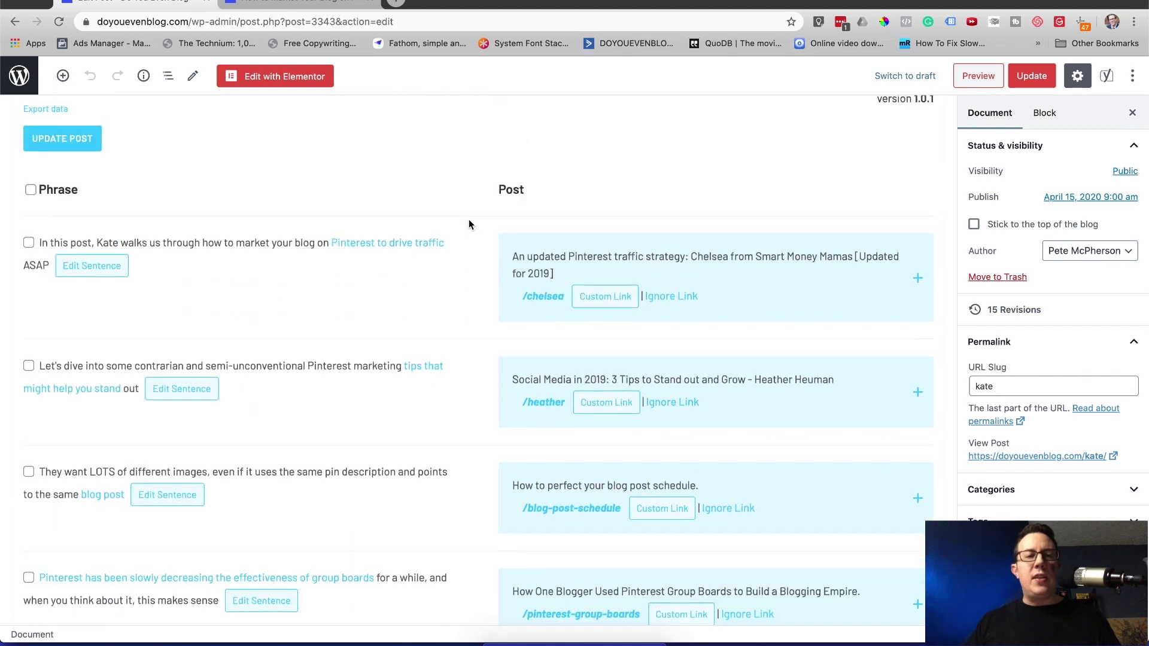
pyautogui.scroll(-1, 470, 221)
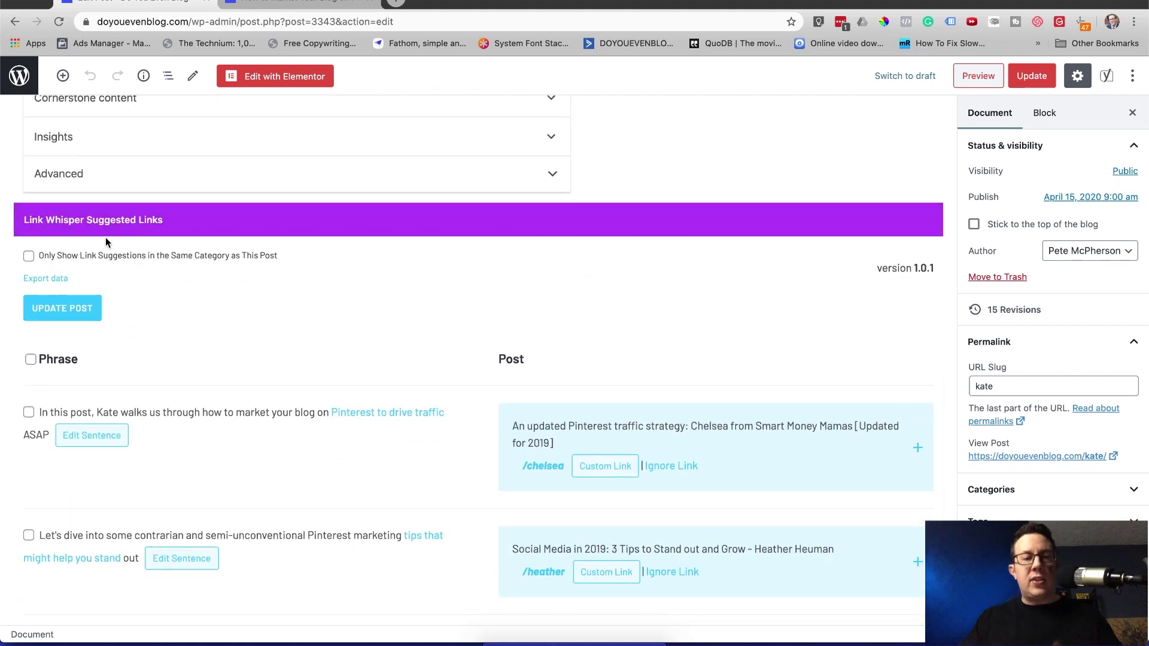
pyautogui.scroll(-1, 217, 283)
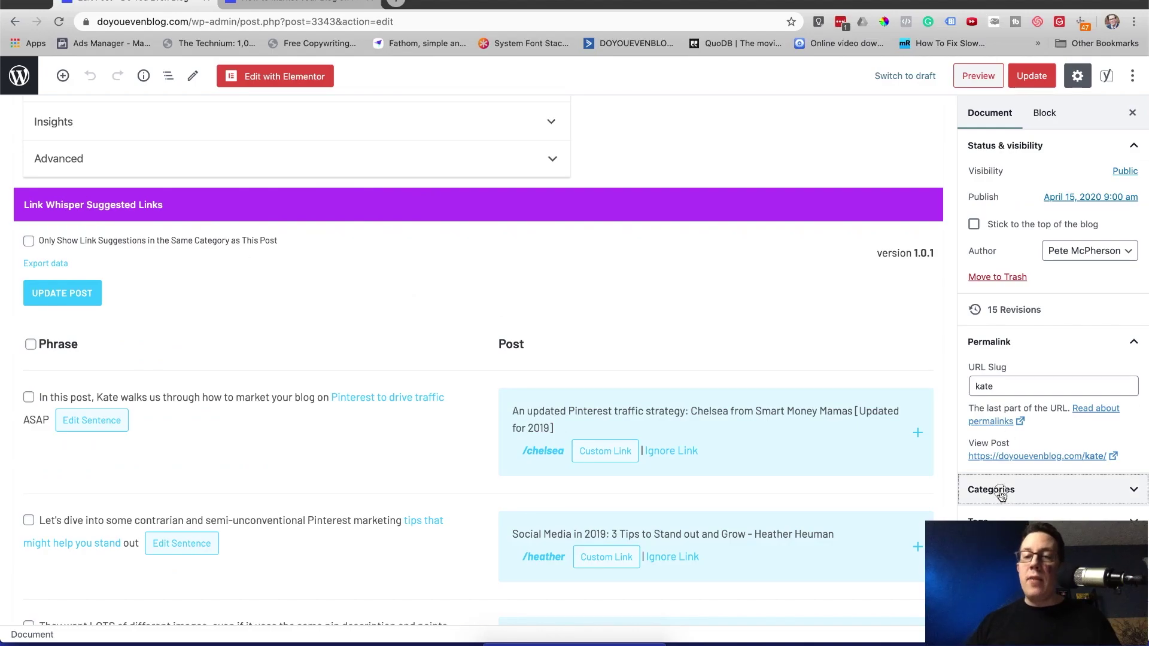
pyautogui.click(1010, 495)
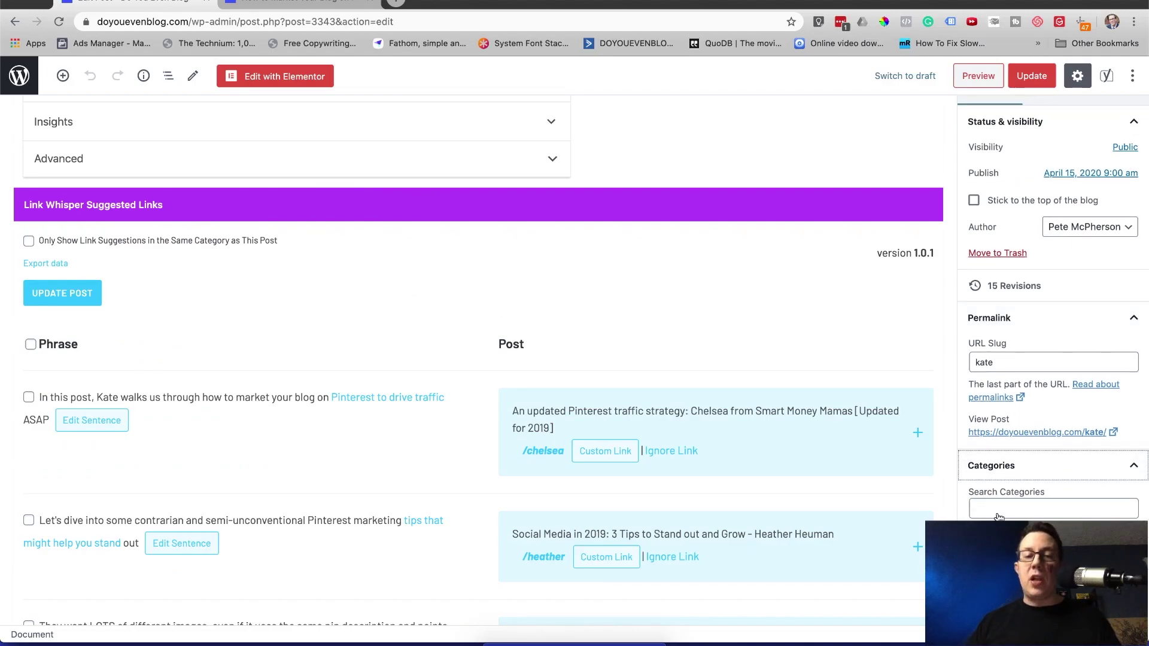
pyautogui.scroll(-3, 287, 377)
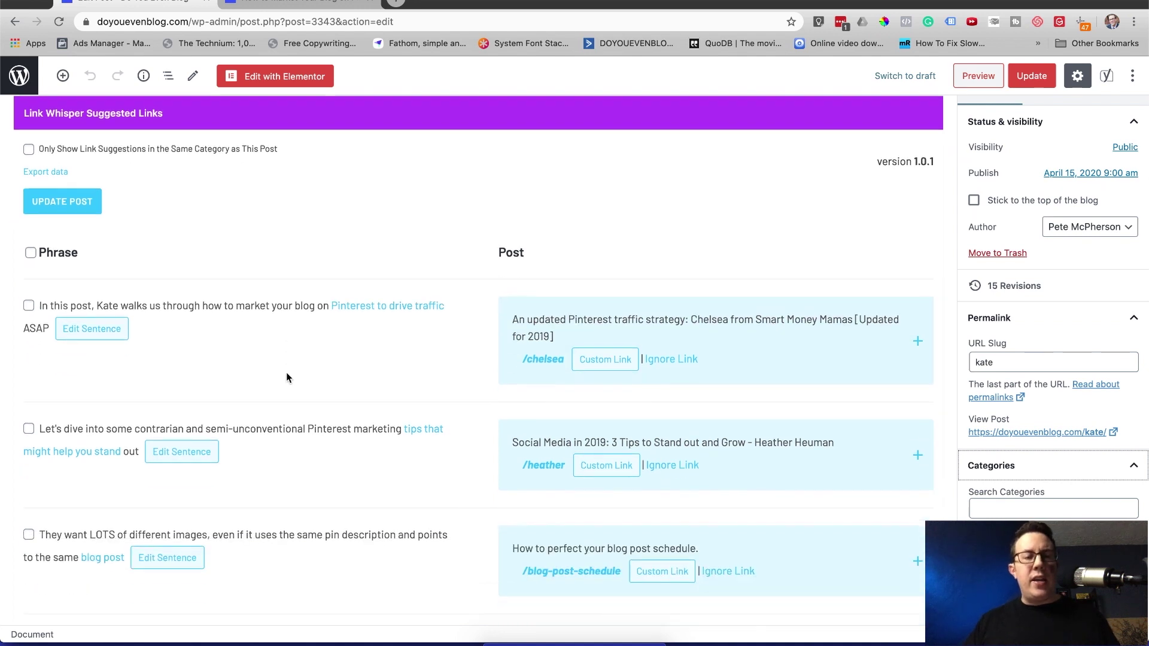
pyautogui.scroll(-3, 286, 378)
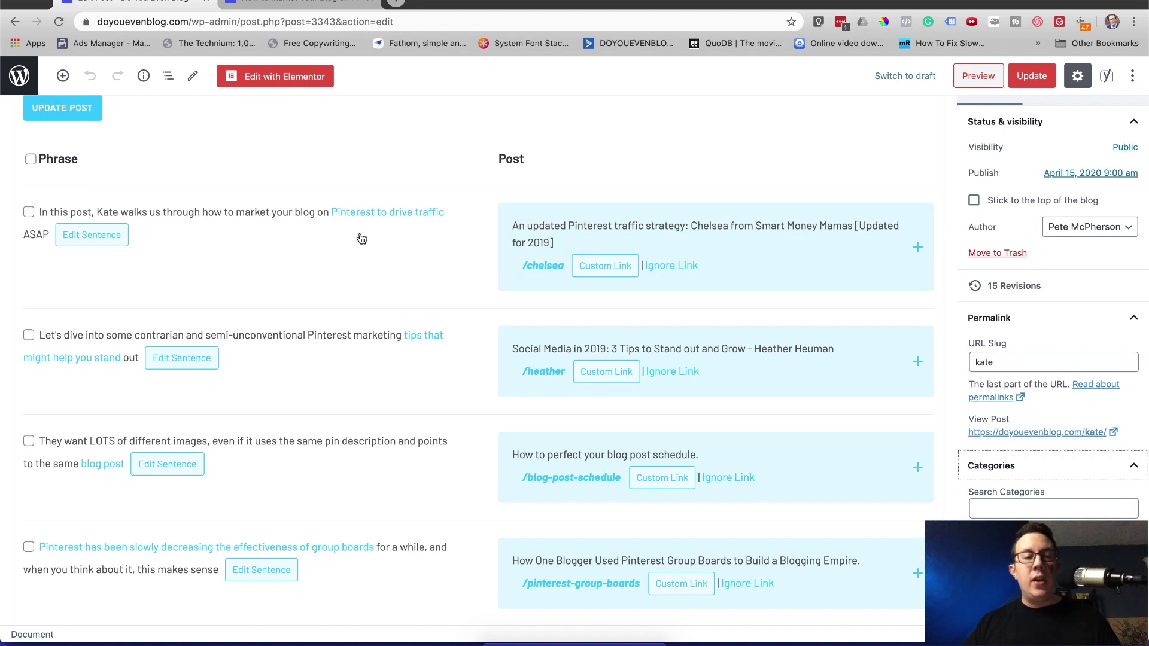
pyautogui.scroll(-1, 361, 239)
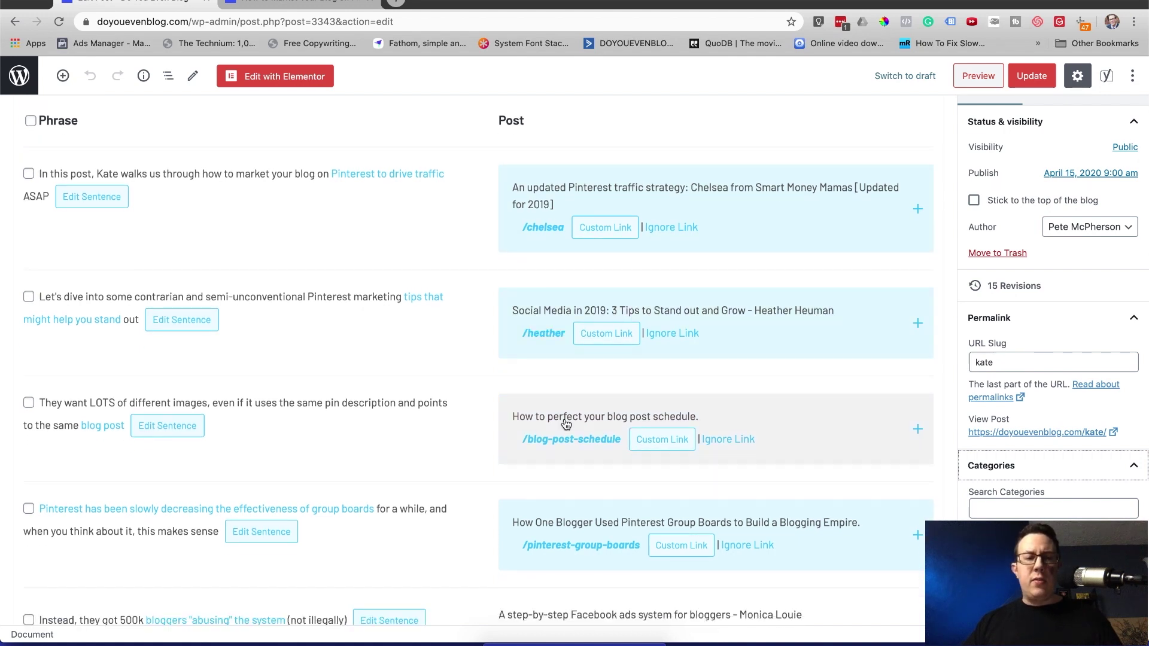
pyautogui.scroll(-1, 91, 424)
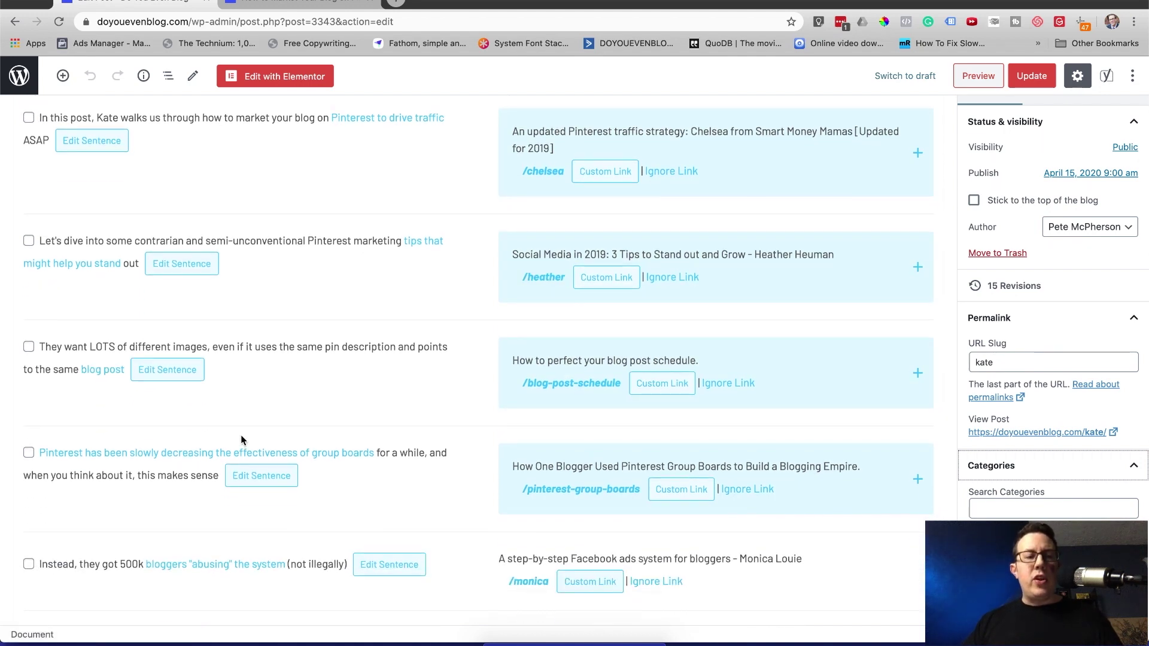
pyautogui.scroll(-1, 323, 415)
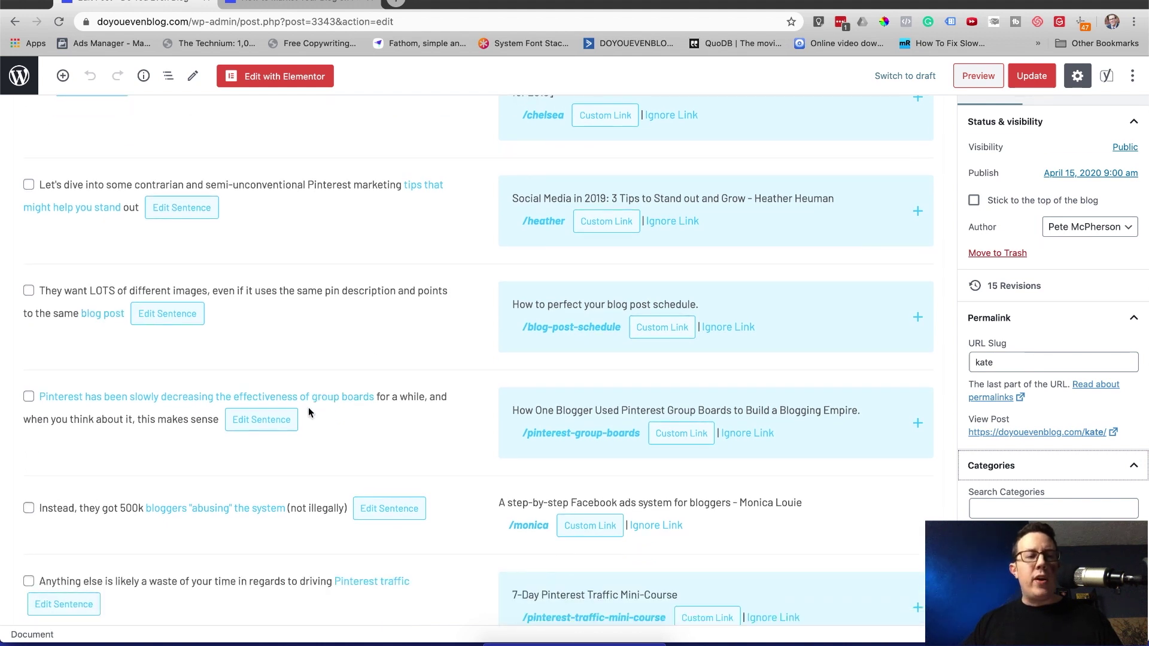
# - Change the anchor text of the blog post schedule link suggestion to "LOTS of different images"
pyautogui.click(106, 291)
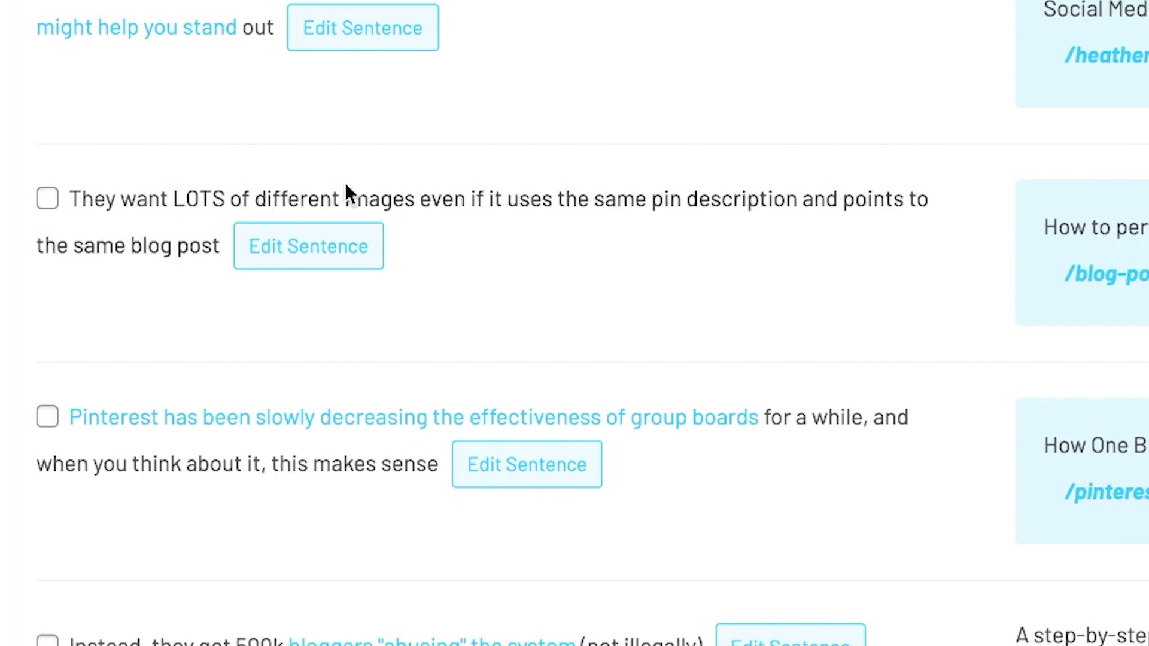
pyautogui.click(370, 199)
pyautogui.click(389, 199)
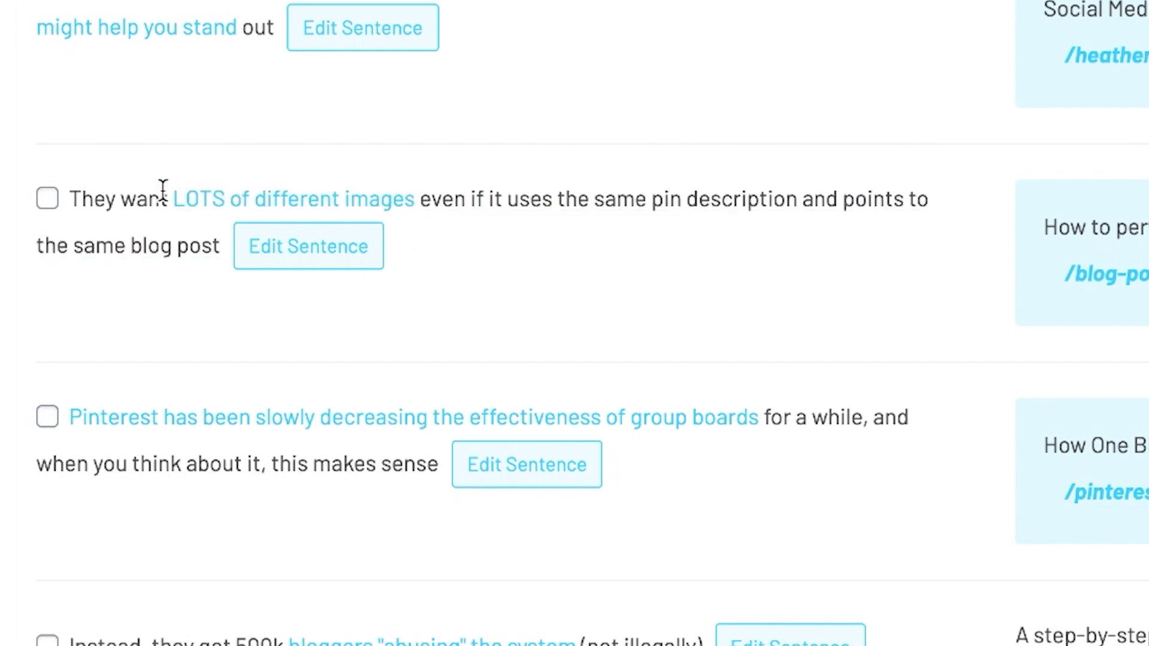
pyautogui.click(224, 213)
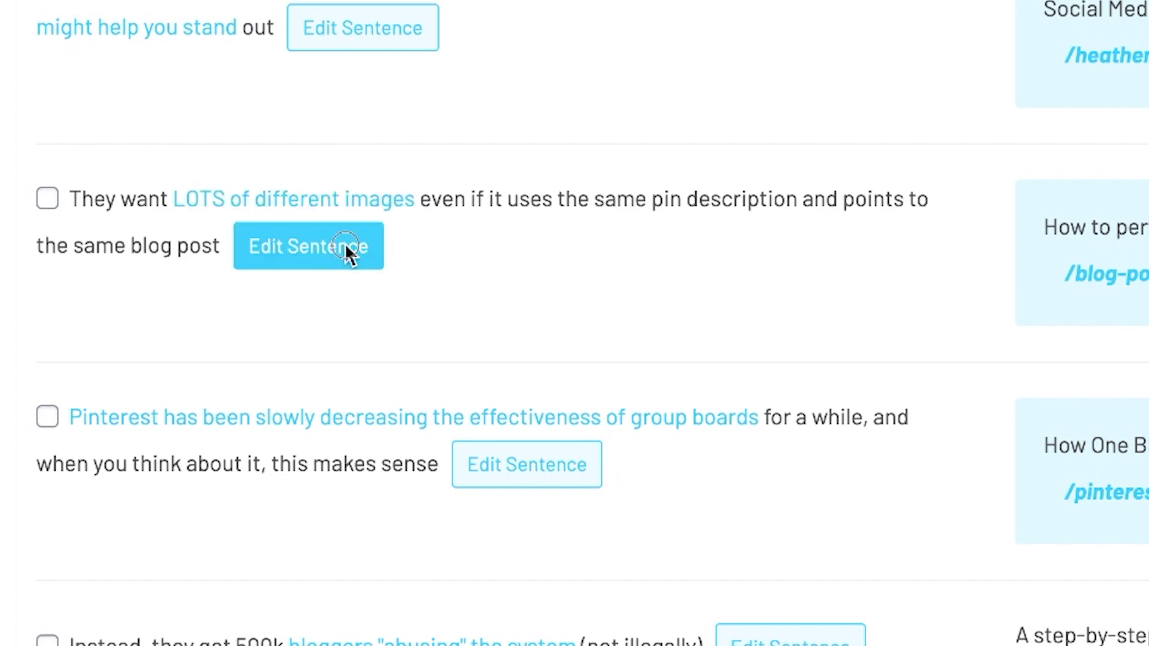
# - Inspect the link HTML of the "LOTS of different images" sentence in its editor and save the sentence
pyautogui.click(346, 245)
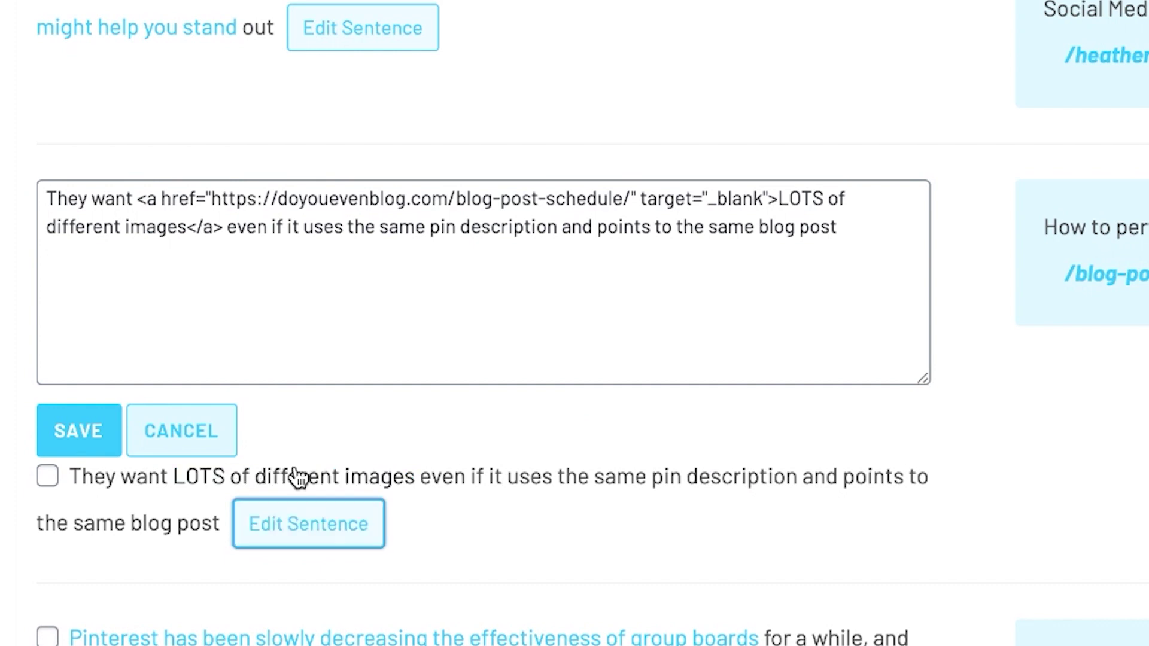
pyautogui.moveTo(109, 202); pyautogui.dragTo(431, 272)
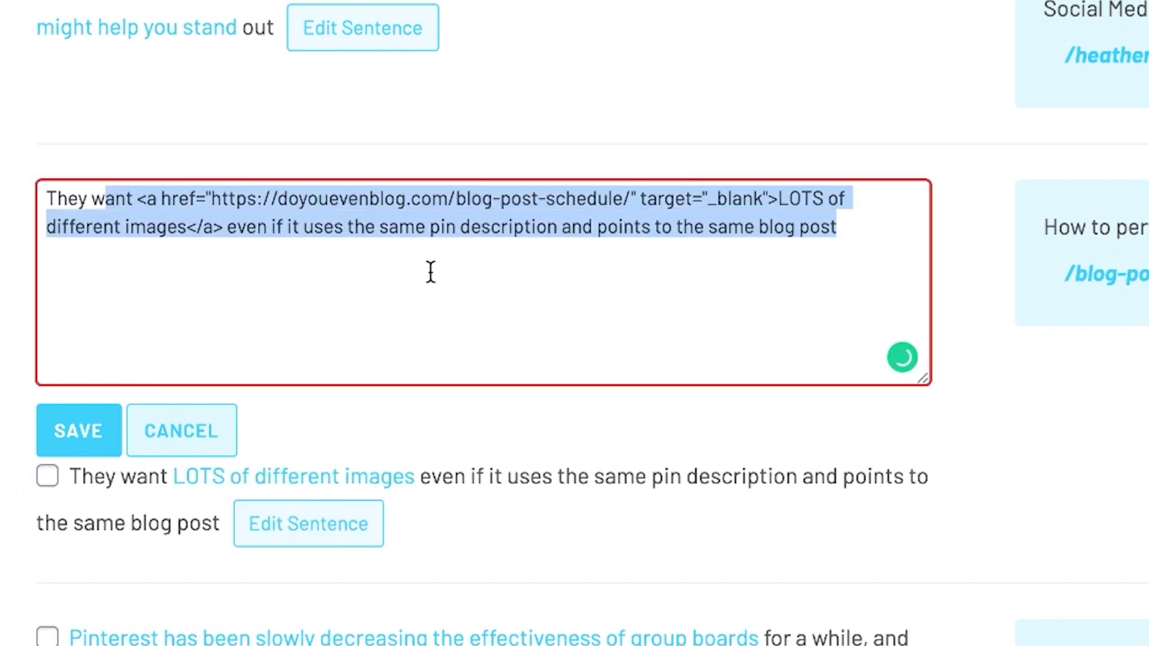
pyautogui.click(531, 272)
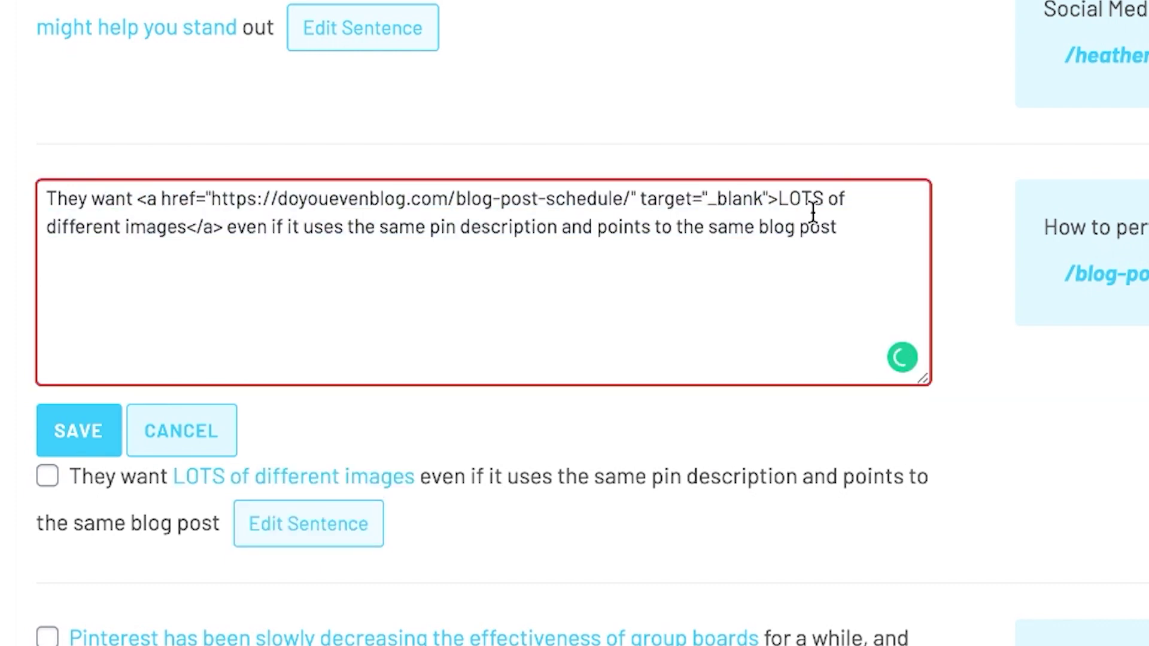
pyautogui.click(79, 440)
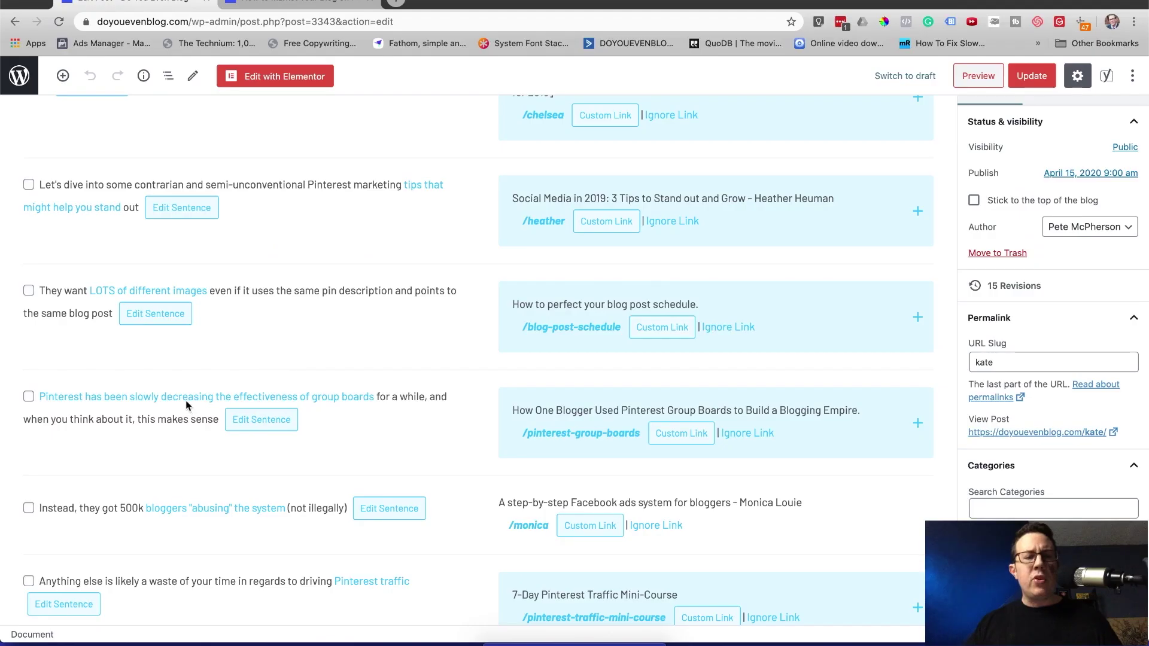
# - Add the suggested link to "A step-by-step Facebook ads system for bloggers" to the ignore list
pyautogui.scroll(-4, 187, 402)
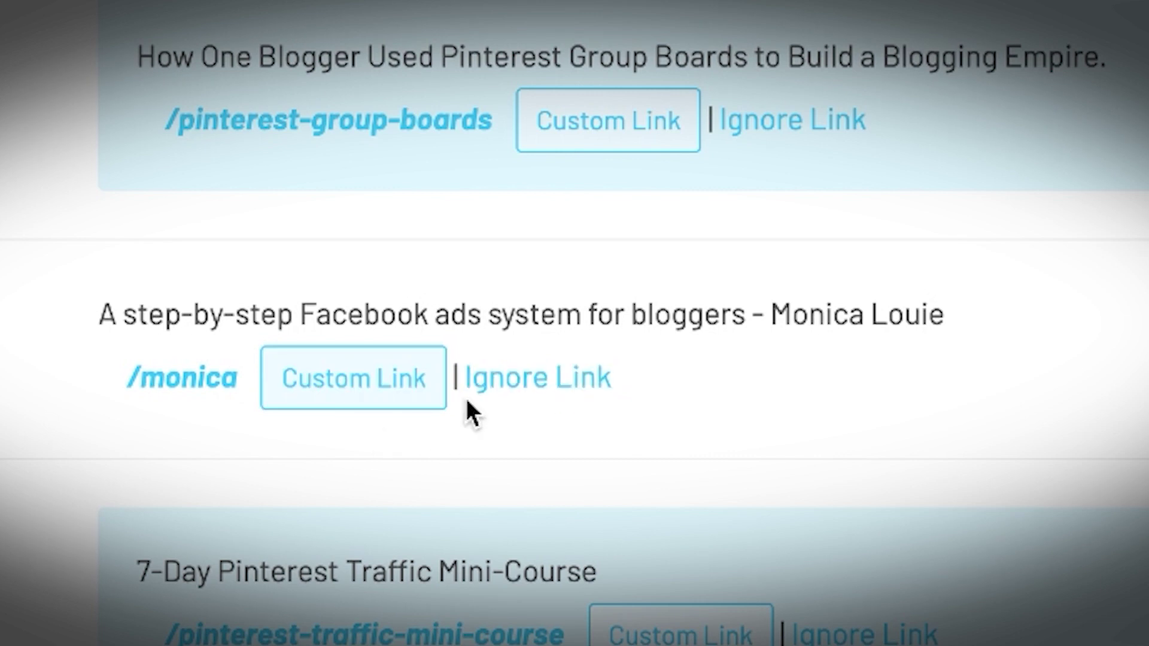
pyautogui.click(519, 377)
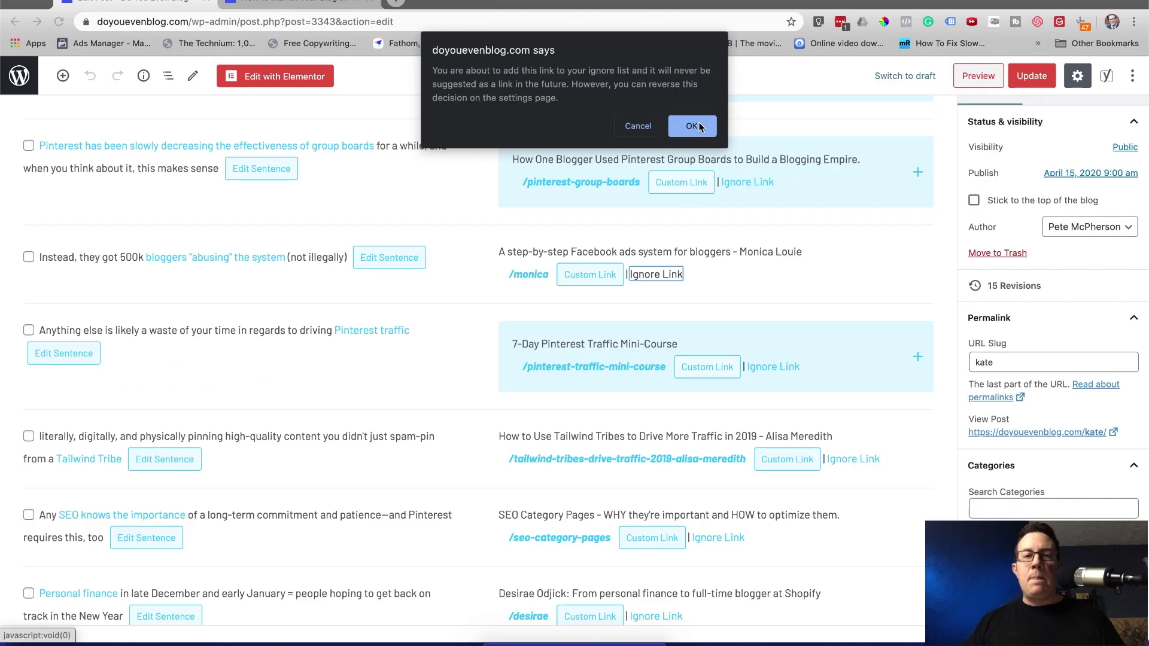
pyautogui.click(694, 121)
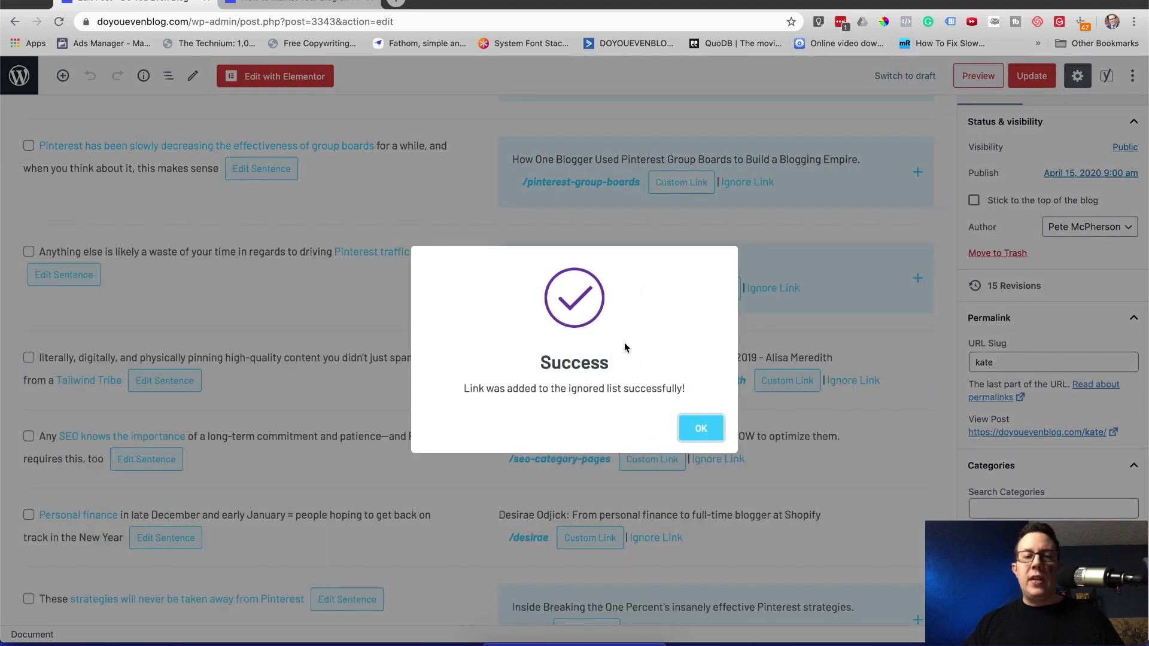
pyautogui.click(699, 433)
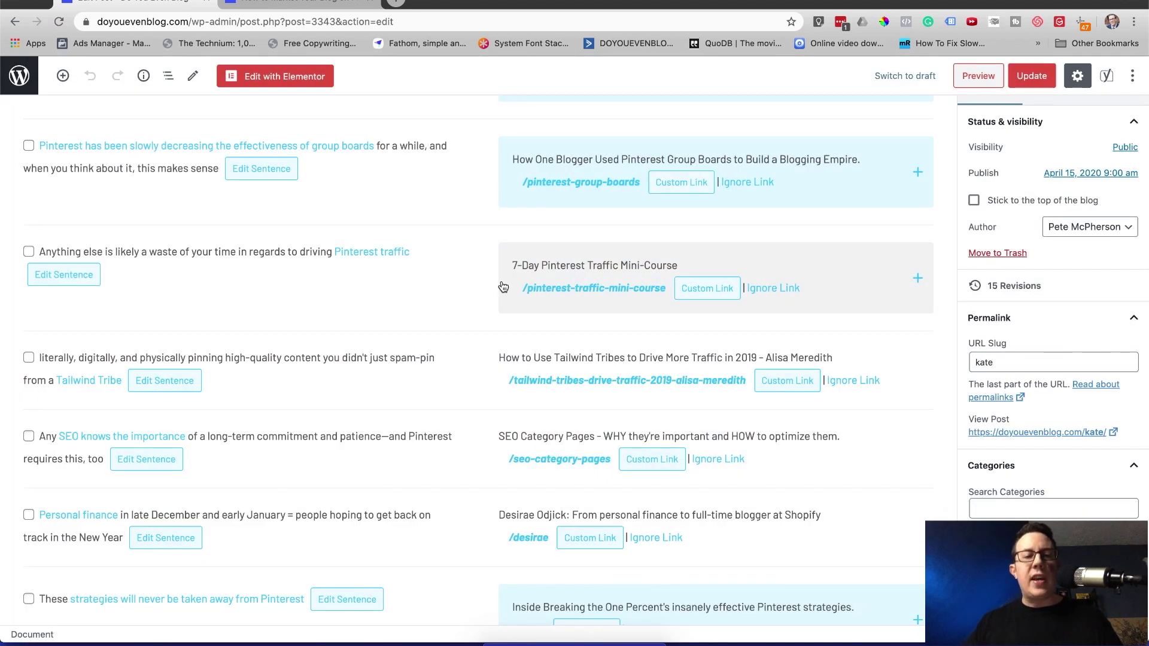
# - Extend the 7-Day Pinterest Traffic Mini-Course suggestion's anchor text to "driving Pinterest traffic" and select that suggestion for insertion
pyautogui.scroll(-2, 502, 287)
pyautogui.scroll(-1, 503, 287)
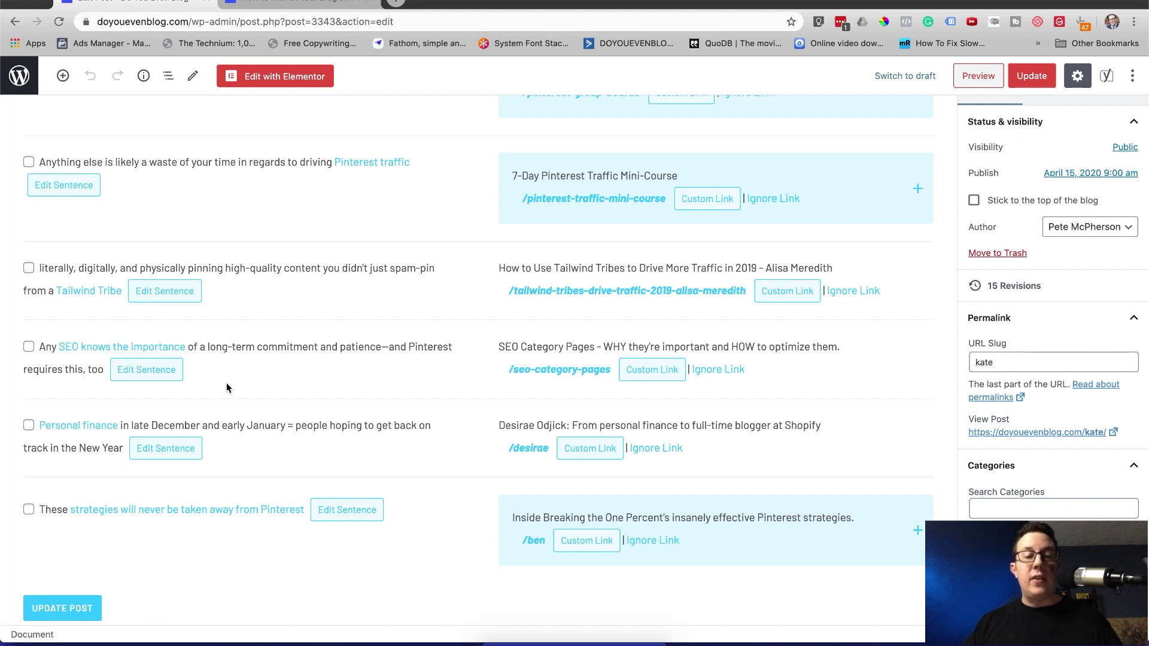
pyautogui.scroll(-1, 227, 387)
pyautogui.scroll(4, 226, 387)
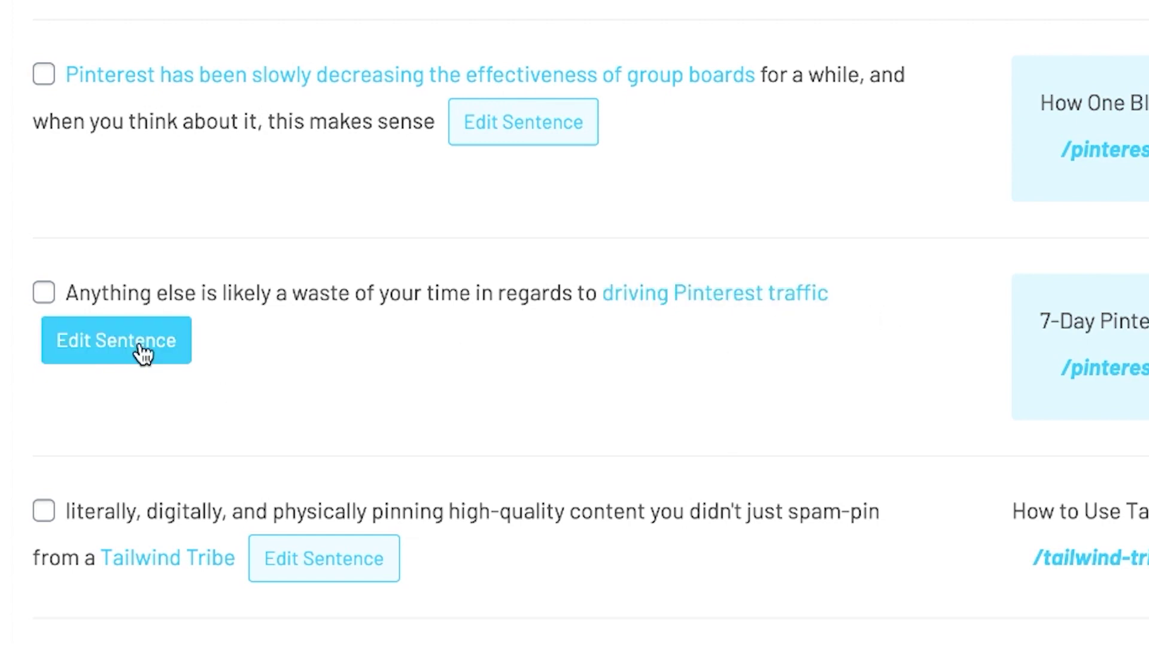
pyautogui.click(44, 293)
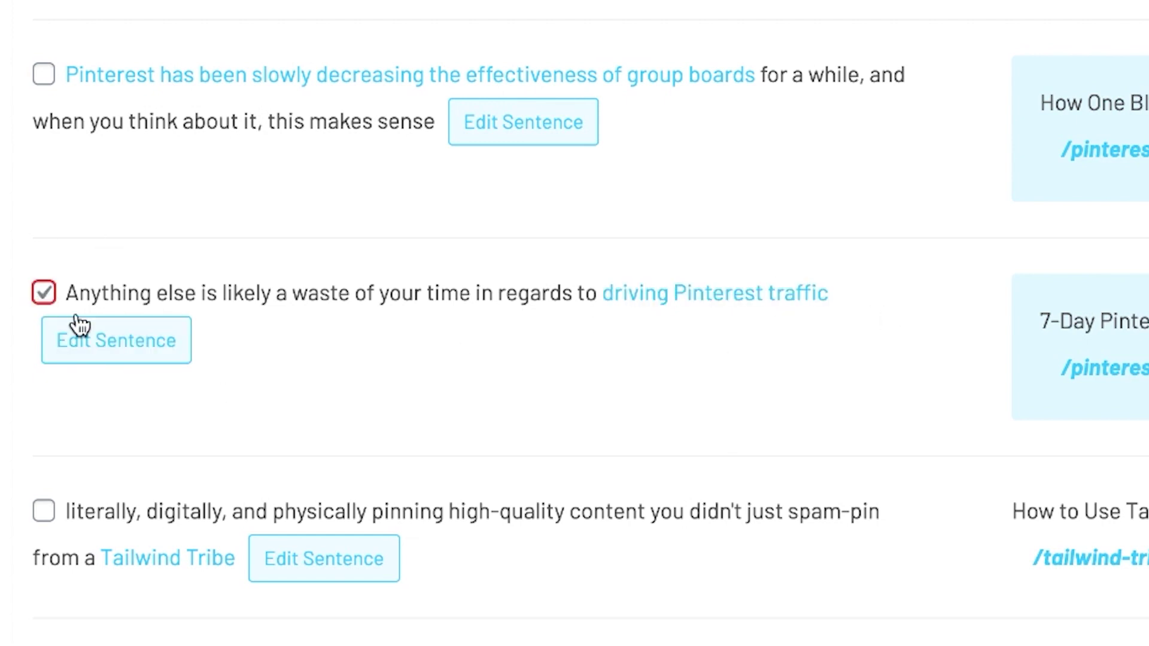
pyautogui.scroll(-5, 84, 311)
pyautogui.click(43, 139)
pyautogui.click(44, 299)
pyautogui.click(46, 302)
pyautogui.click(46, 142)
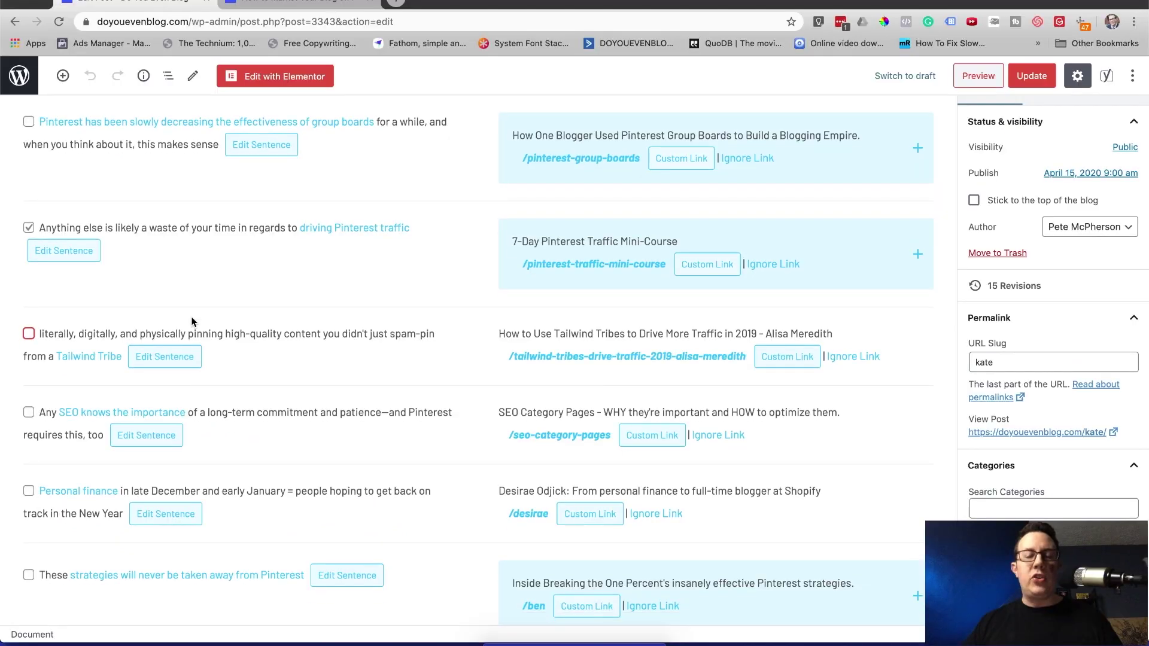
# - Update the post with the selected internal link and reload the editor
pyautogui.scroll(-1, 381, 163)
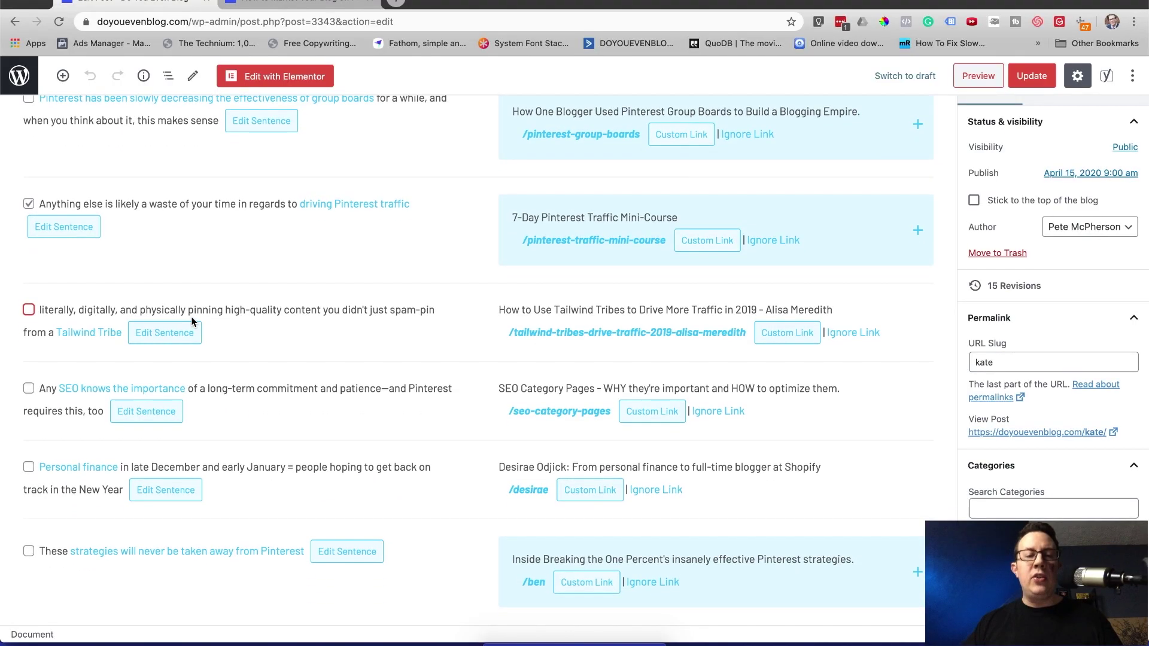
pyautogui.scroll(-2, 192, 321)
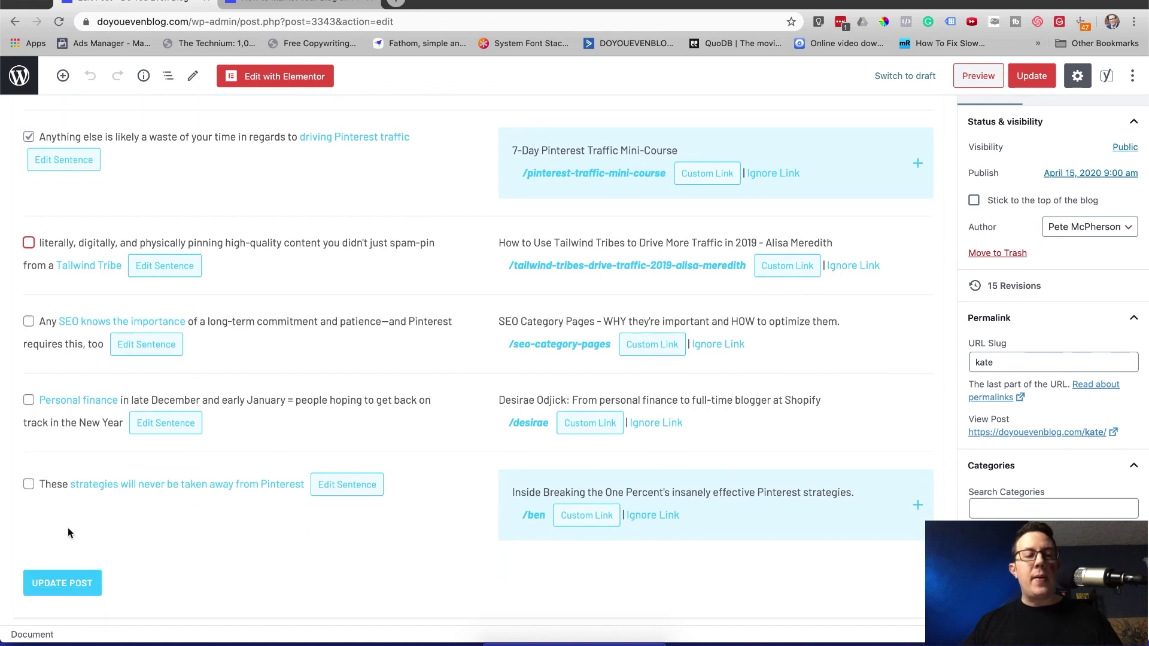
pyautogui.click(62, 584)
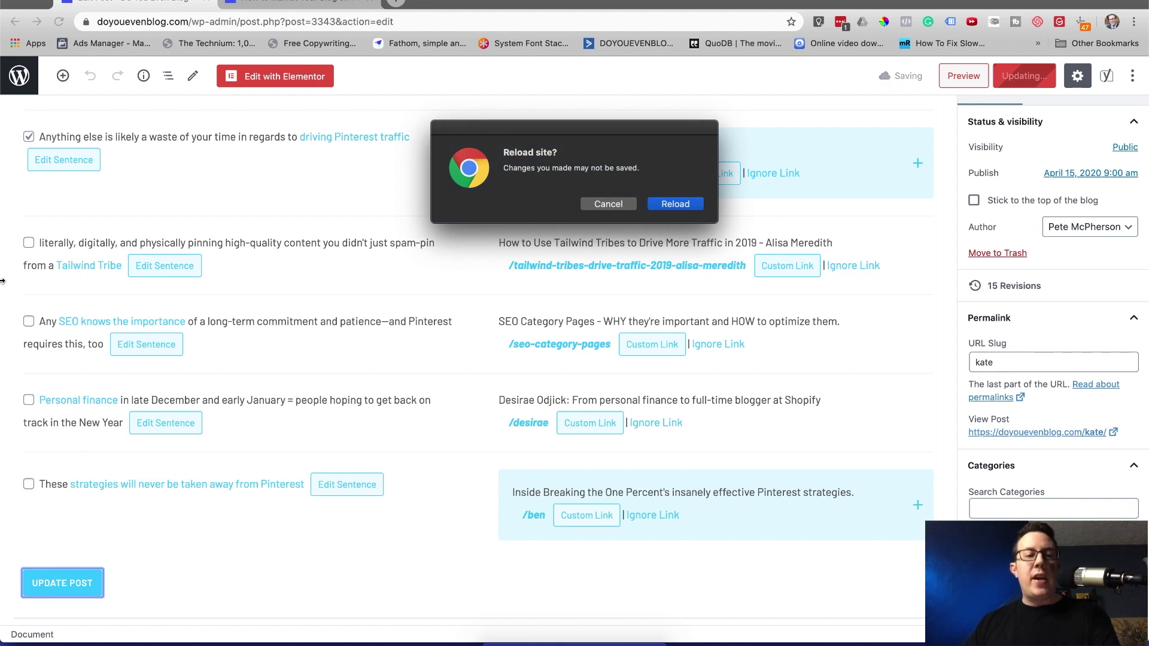
pyautogui.click(676, 205)
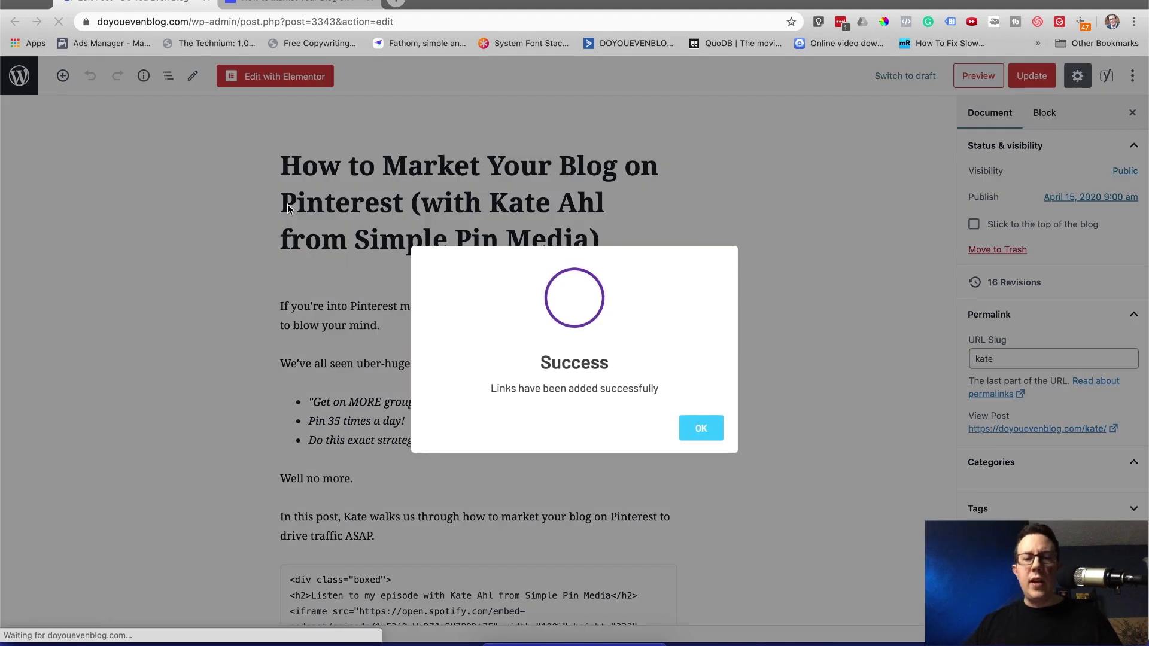
pyautogui.click(701, 428)
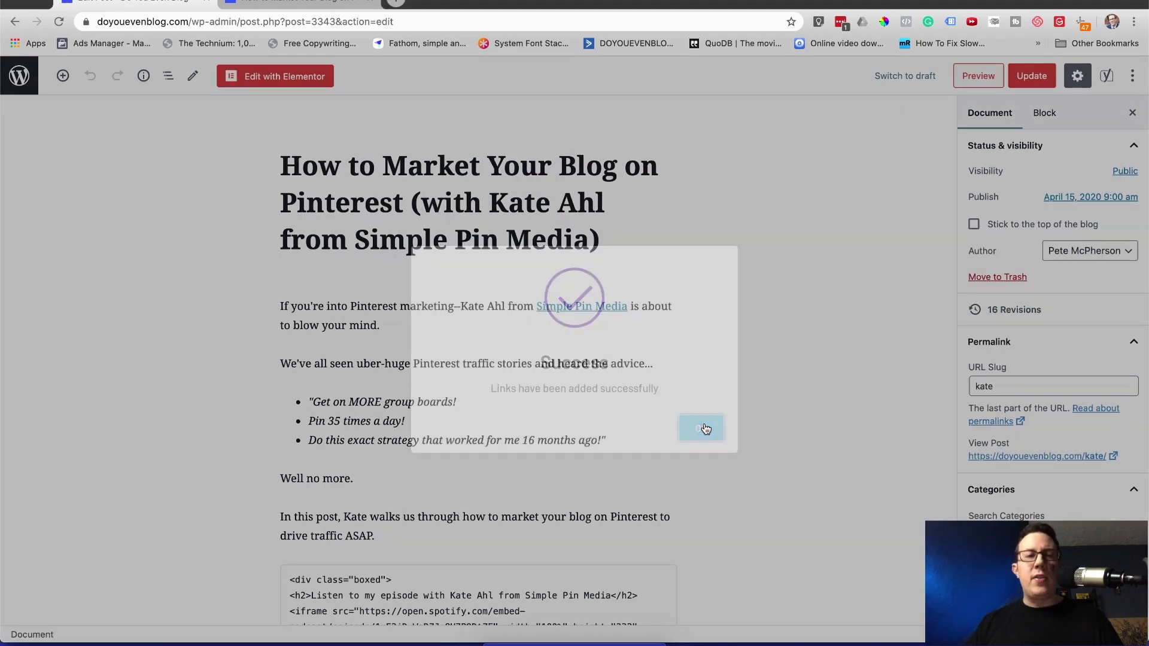
# - Reload the published post, find "pinterest tra" on the page and follow the inserted "driving Pinterest traffic" link to its target page
pyautogui.click(277, 4)
pyautogui.press('super+r')
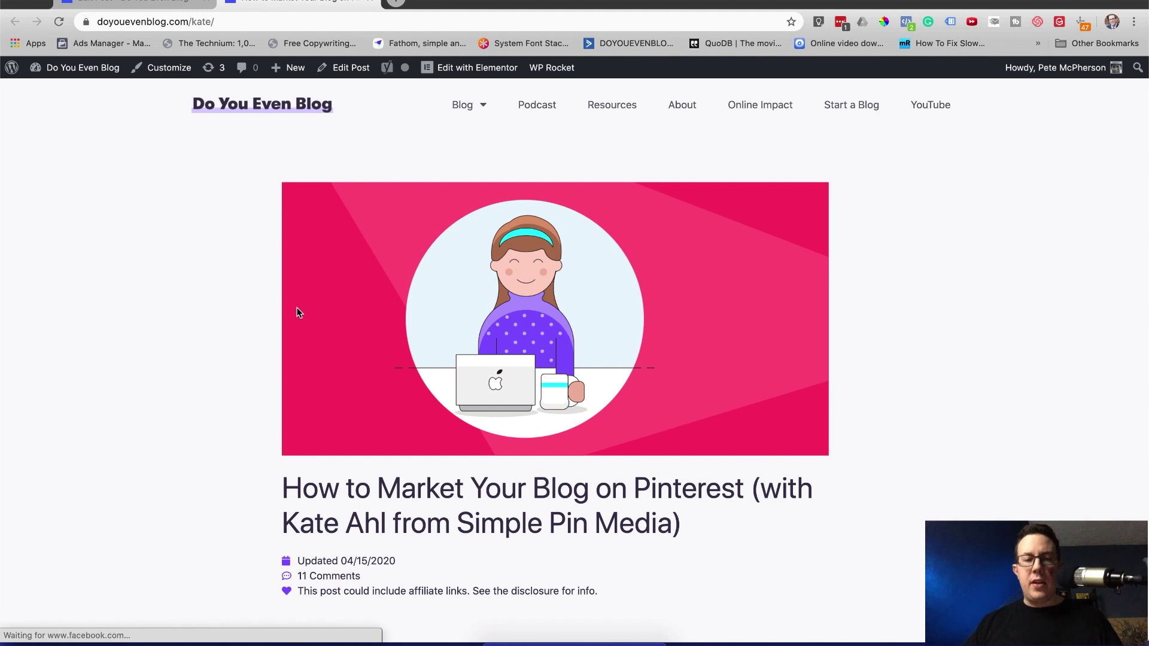
pyautogui.scroll(-10, 472, 296)
pyautogui.hotkey('ctrl', 'f')
pyautogui.write('pi')
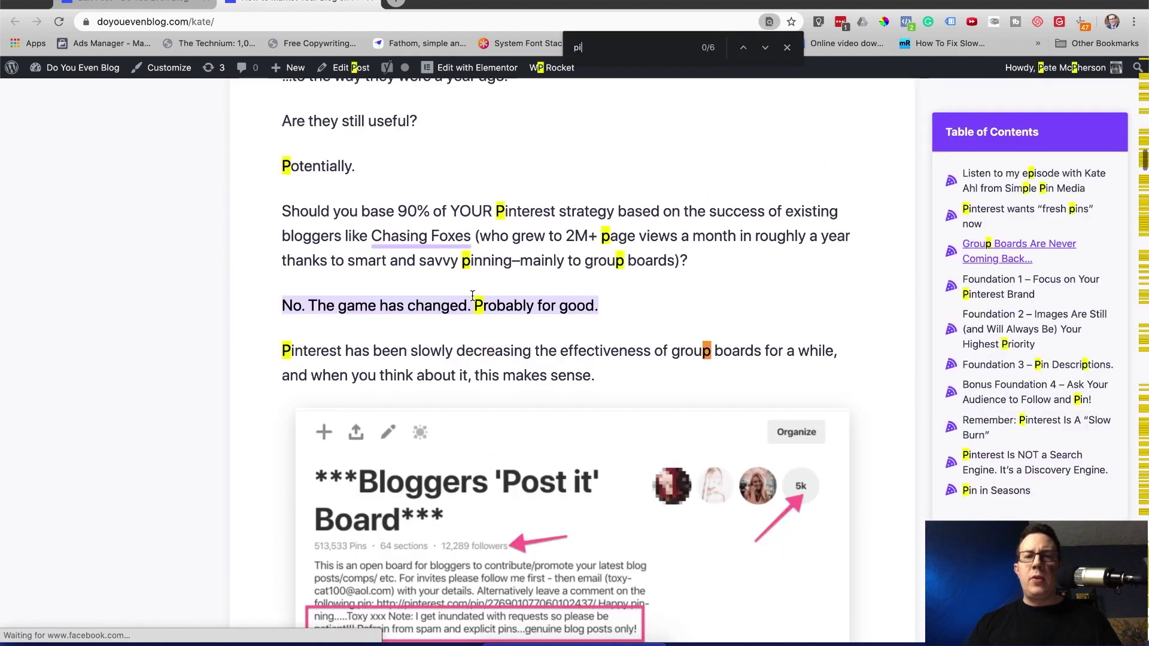
pyautogui.write('nterest tra')
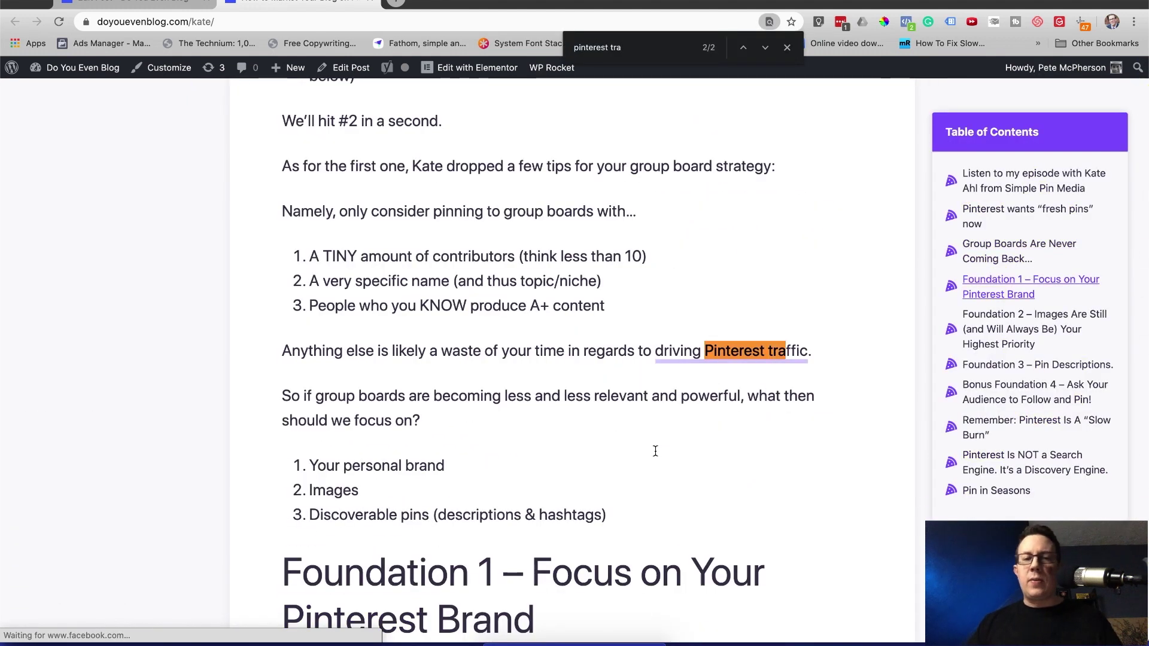
pyautogui.press('Escape')
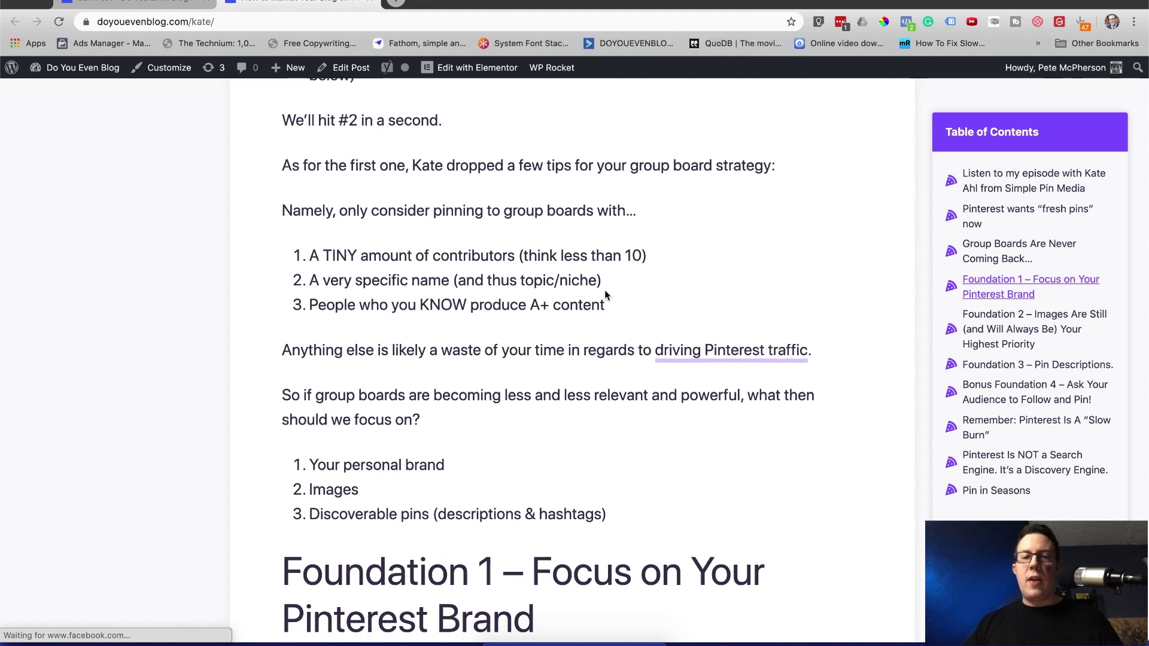
pyautogui.scroll(-1, 606, 295)
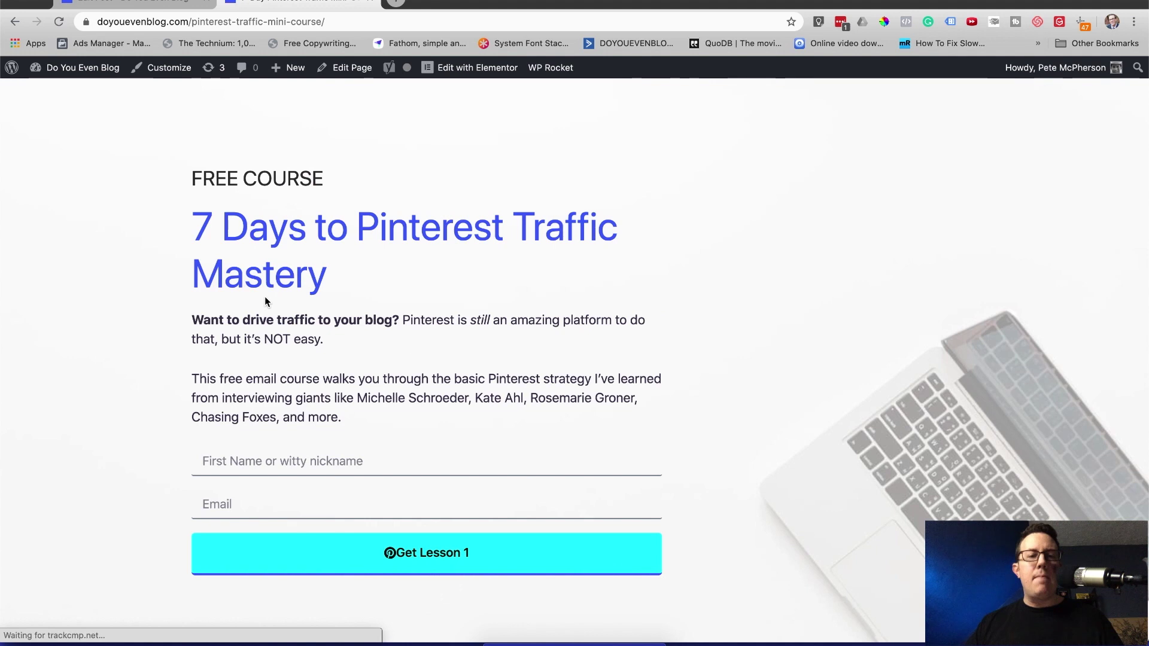
# - Back in the post editor, switch the "Pinterest to drive traffic" suggestion to the "An updated Pinterest traffic strategy" post and insert that link
pyautogui.hotkey('ctrl', 'shift', 'Tab')
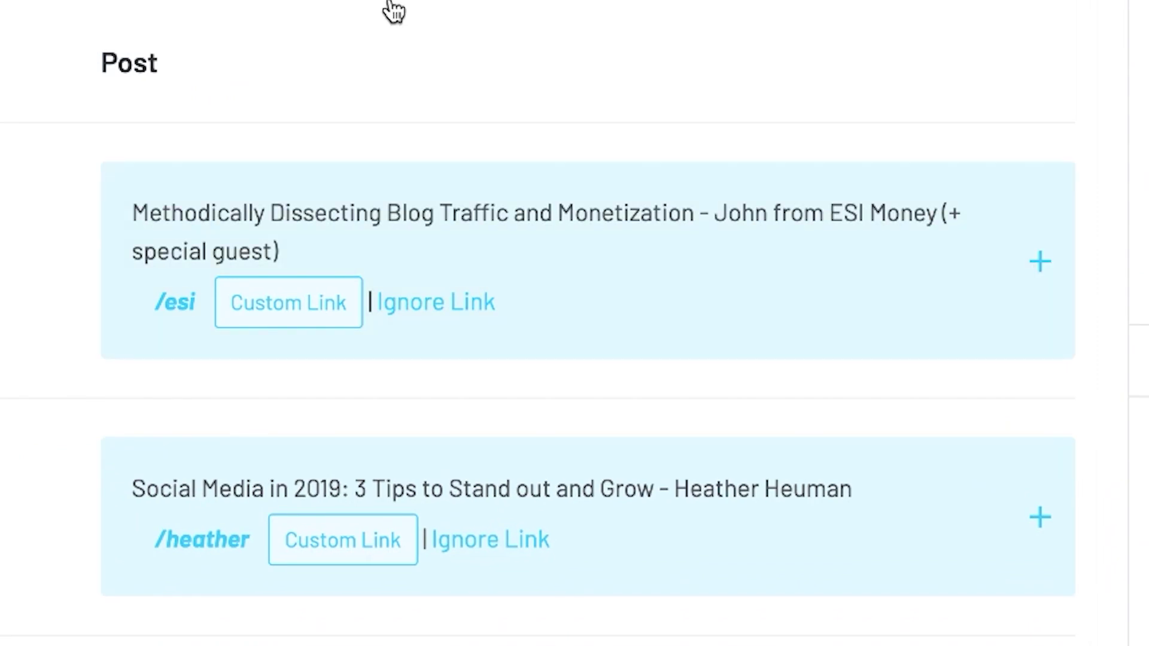
pyautogui.click(1035, 264)
pyautogui.scroll(-3, 599, 359)
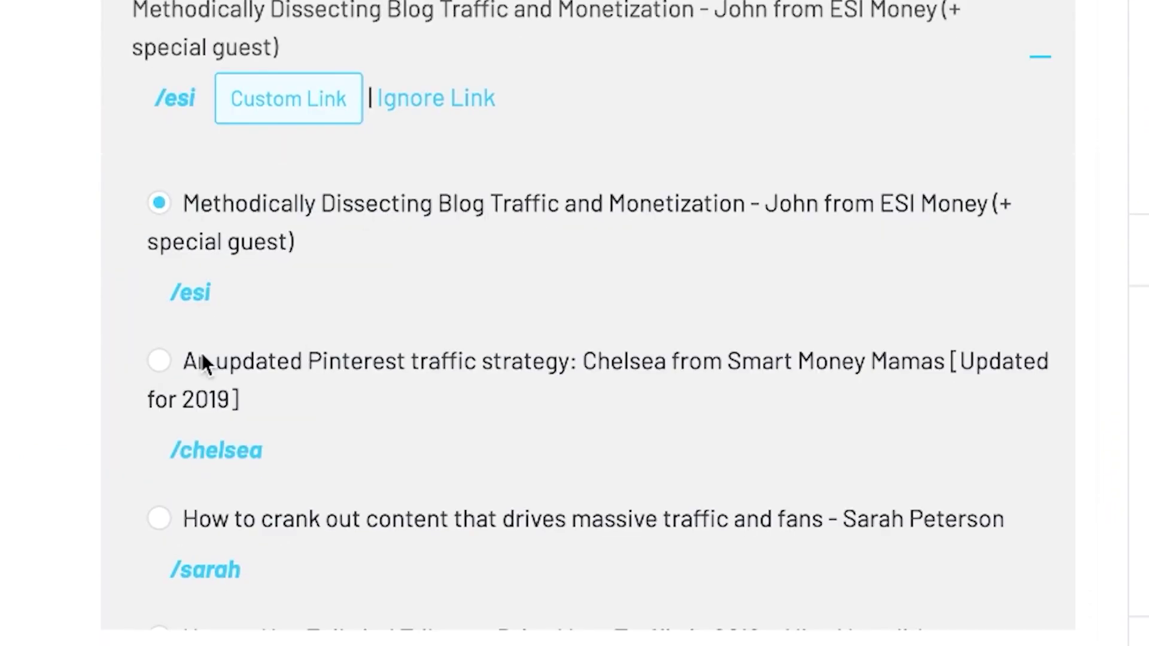
pyautogui.click(161, 363)
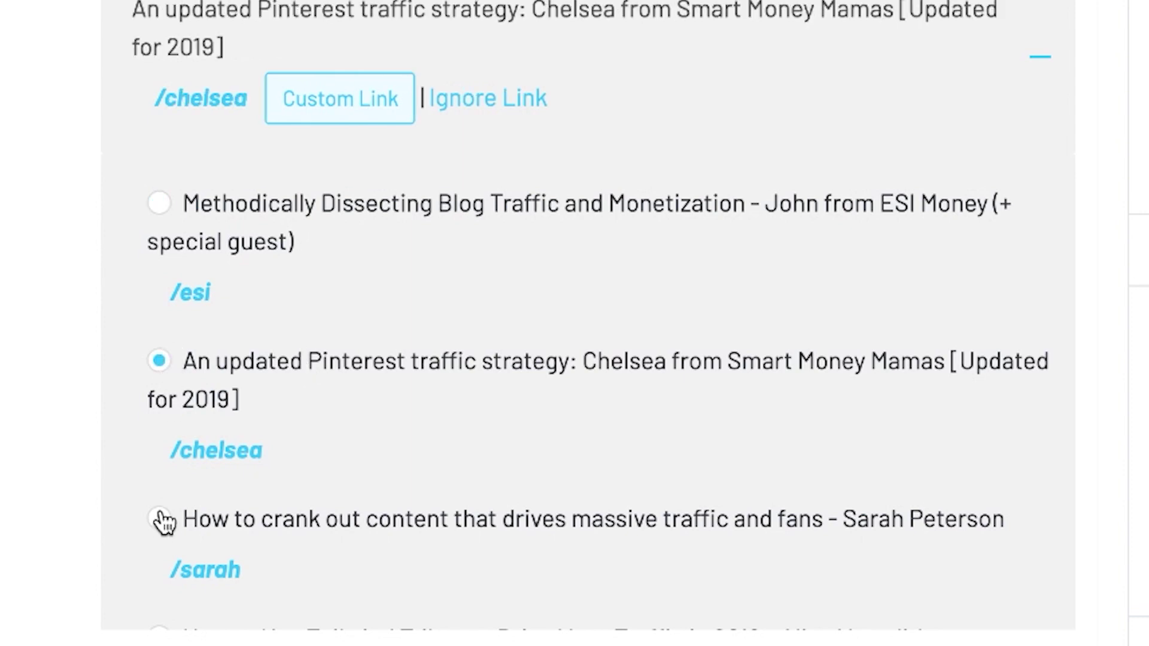
pyautogui.click(163, 521)
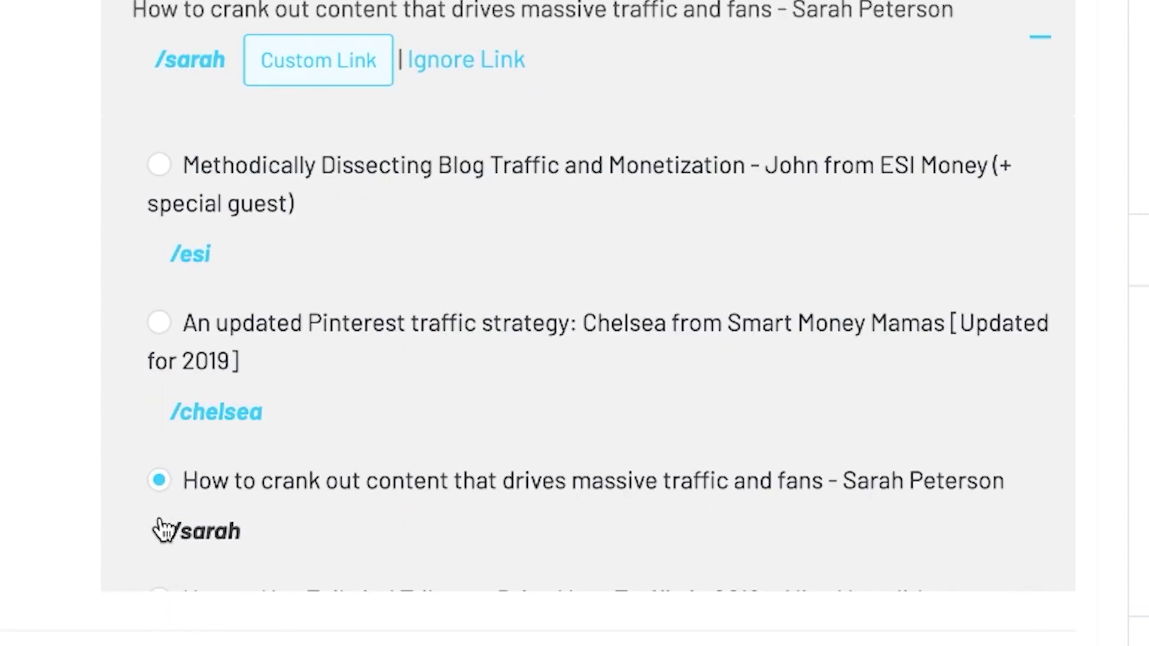
pyautogui.click(158, 326)
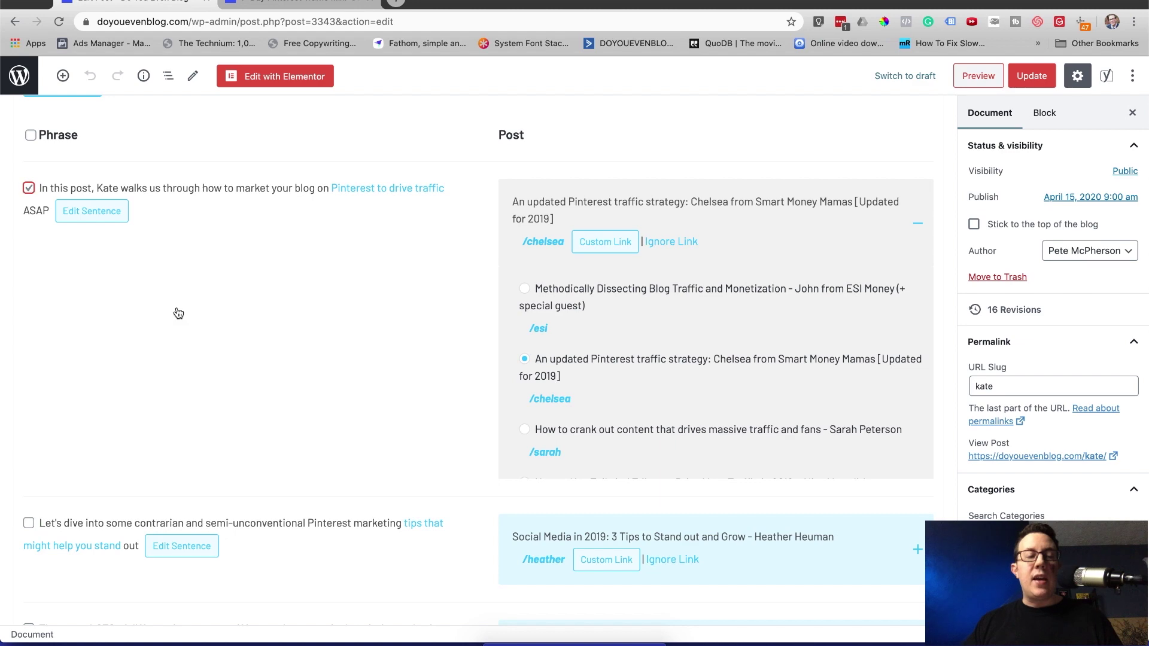
pyautogui.scroll(3, 178, 313)
pyautogui.click(44, 240)
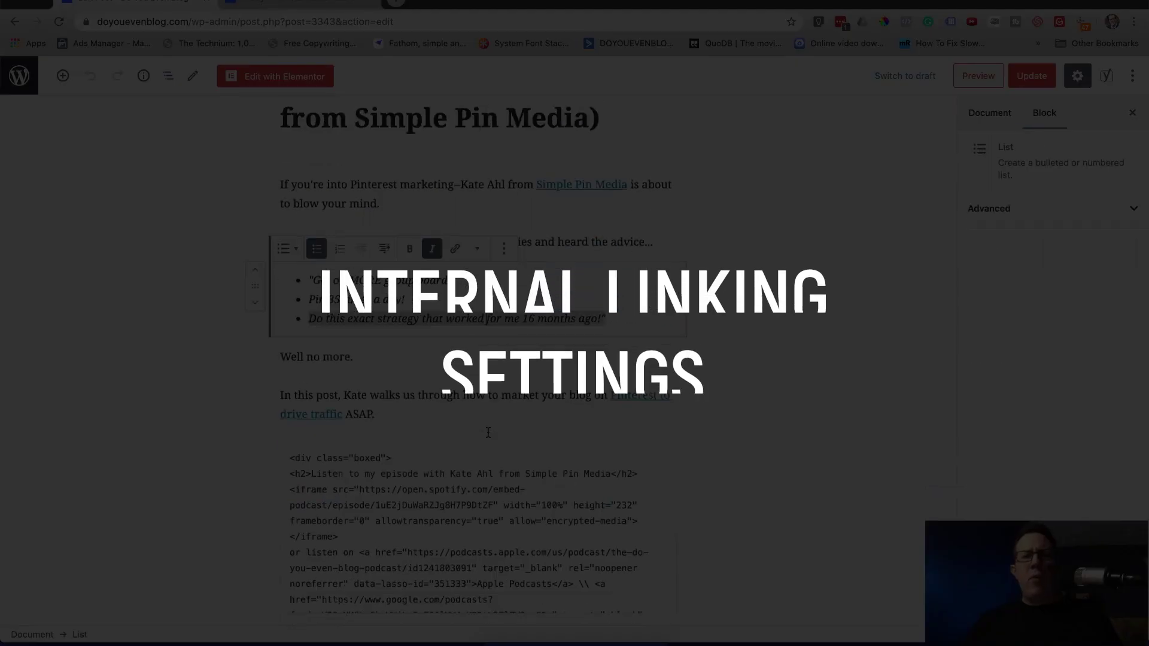
# - Leave the post editor and open the Link Whisper settings
pyautogui.scroll(2, 176, 188)
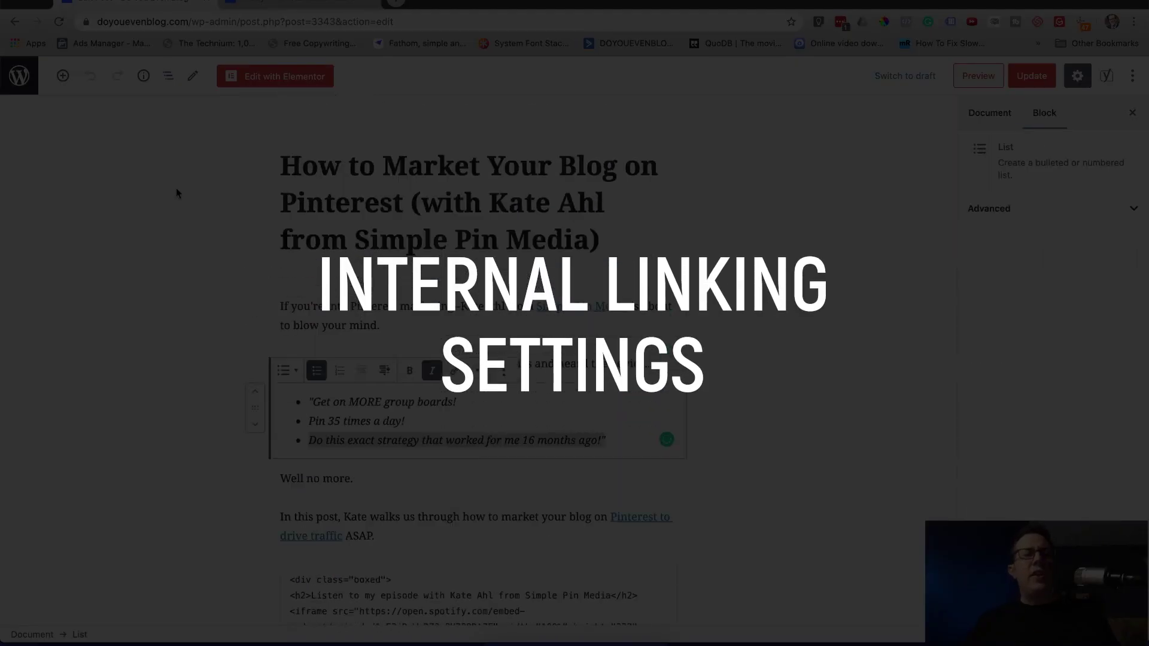
pyautogui.click(27, 82)
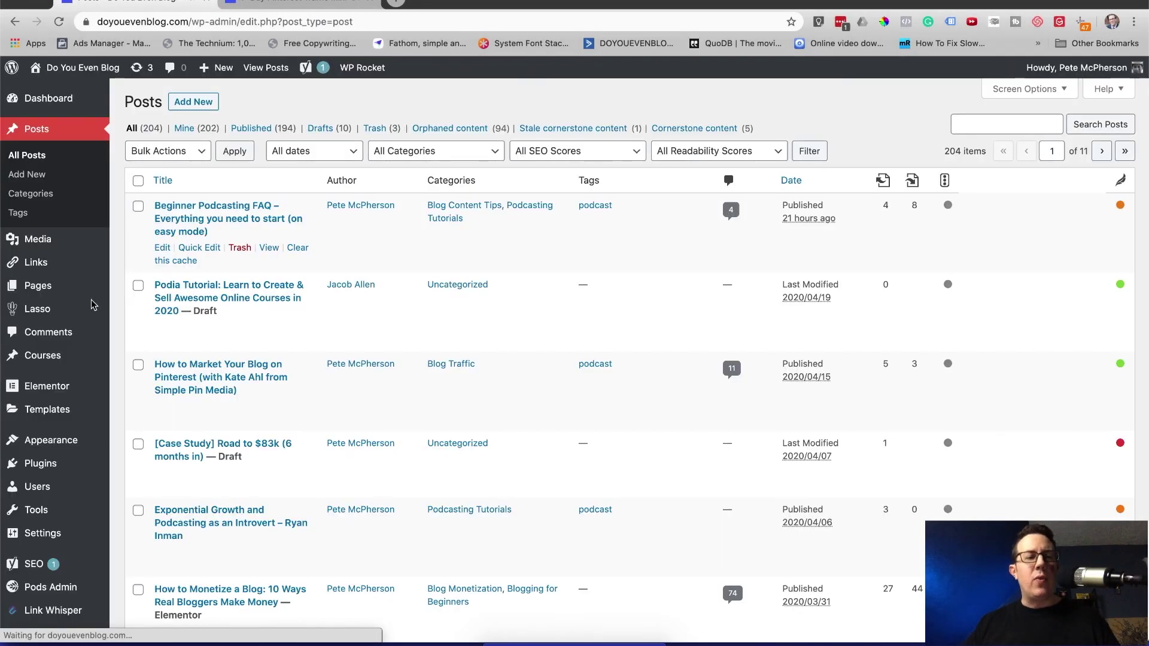
pyautogui.scroll(-1, 77, 413)
pyautogui.moveTo(60, 598)
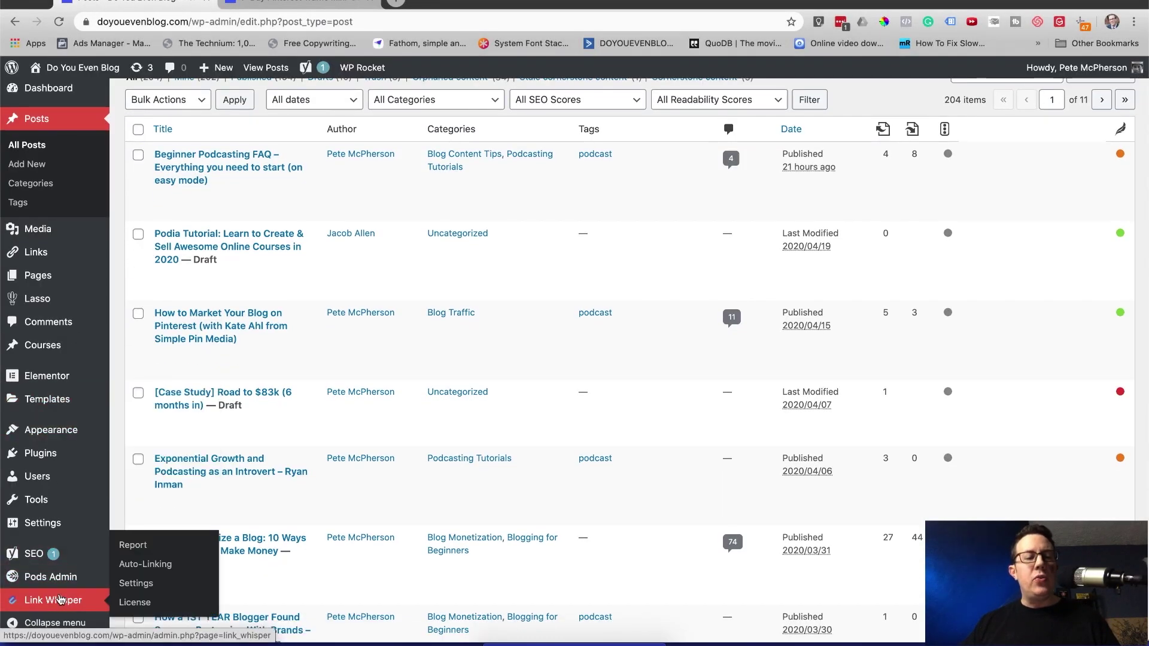
pyautogui.click(133, 585)
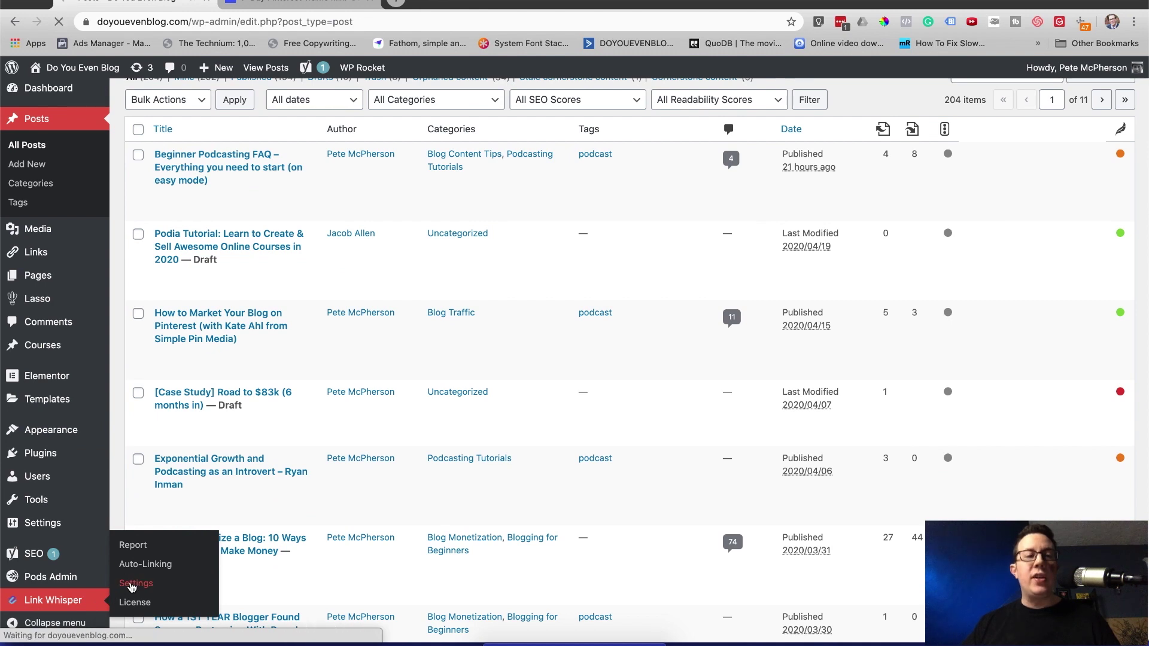
# - Examine the Link Whisper settings for ignored numbers, language, ignored words, posts and categories, and the post types to create links for
pyautogui.scroll(-2, 627, 307)
pyautogui.scroll(2, 627, 306)
pyautogui.scroll(-3, 285, 257)
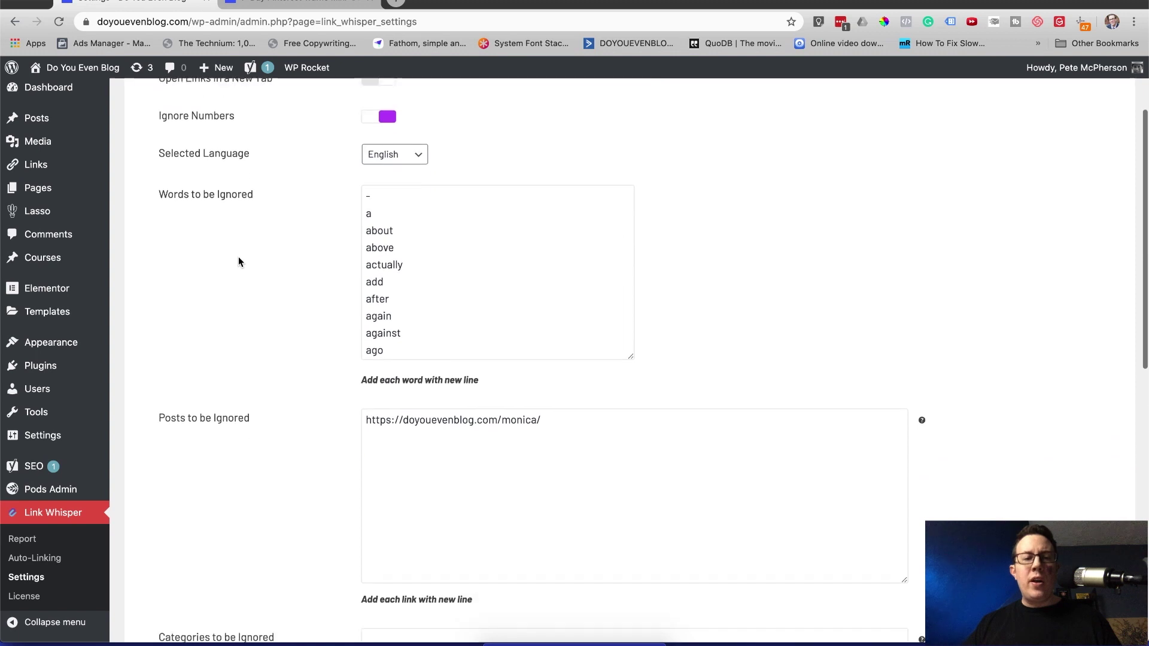
pyautogui.scroll(-1, 238, 262)
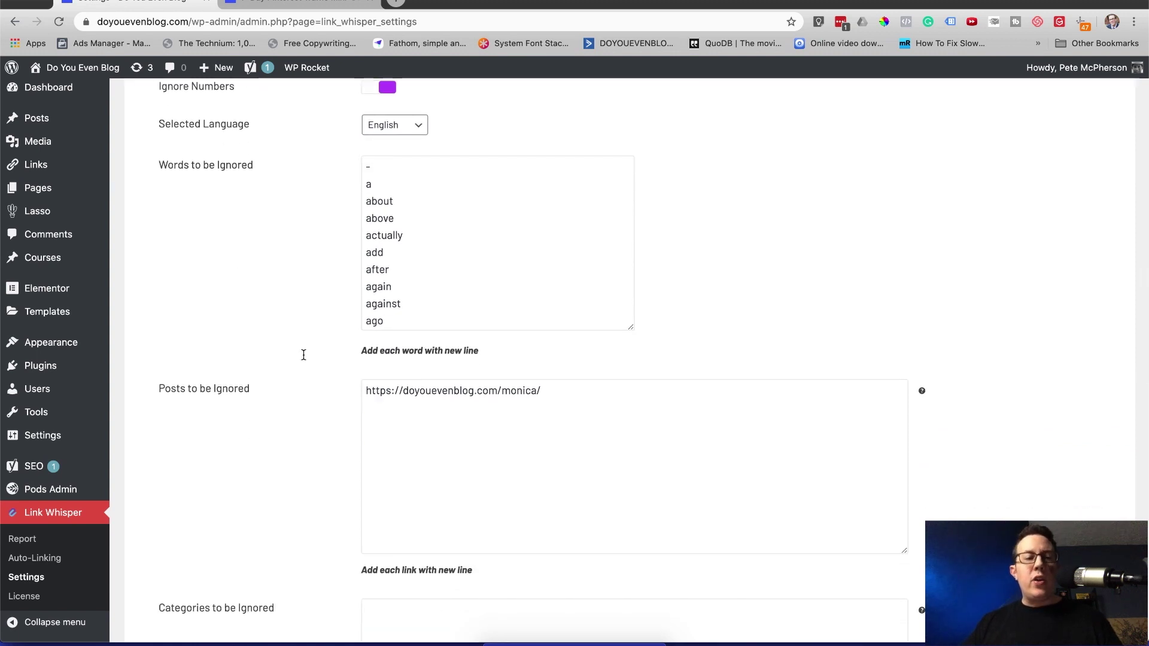
pyautogui.scroll(-1, 237, 436)
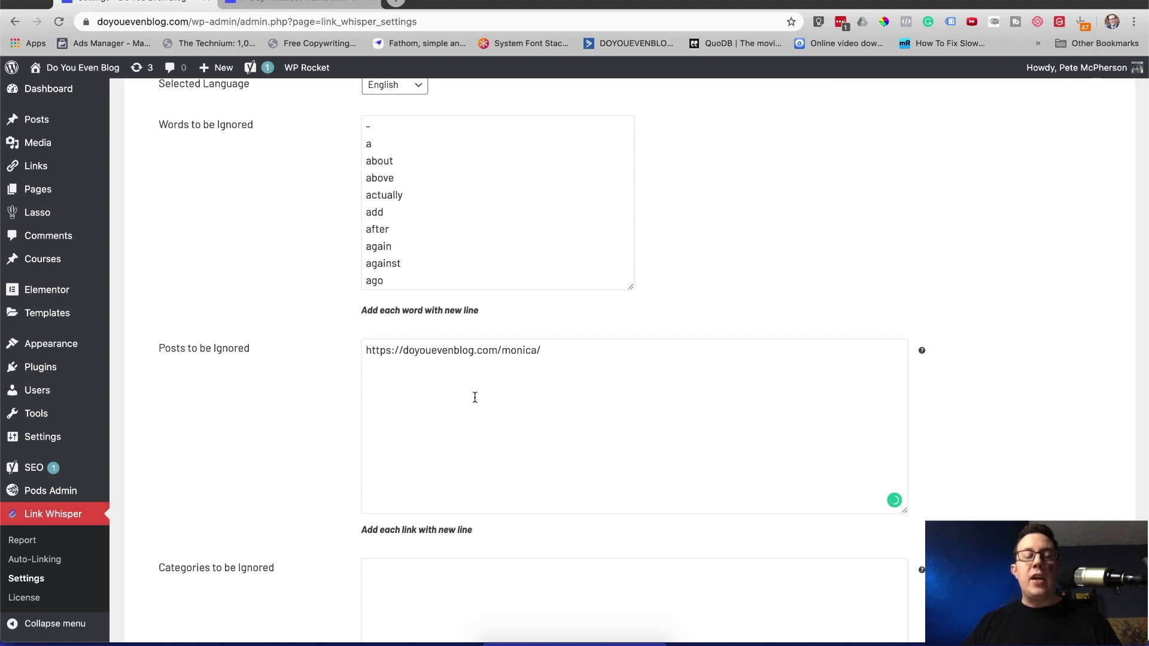
pyautogui.click(416, 368)
pyautogui.scroll(5, 282, 328)
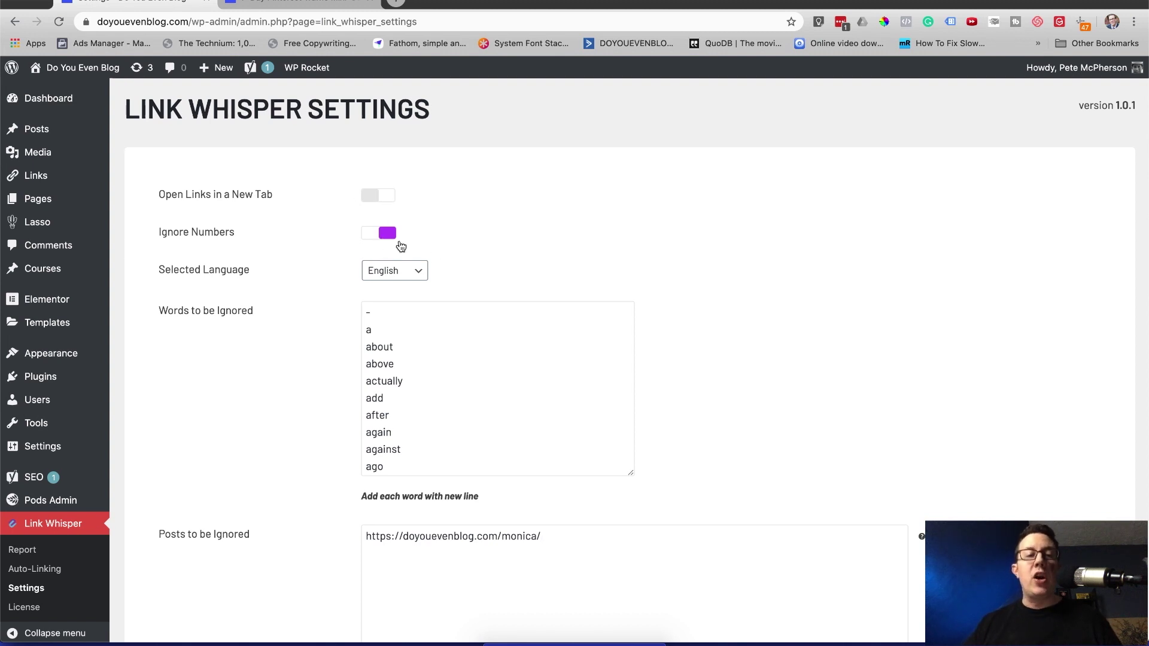
pyautogui.scroll(-1, 221, 300)
pyautogui.scroll(-10, 443, 330)
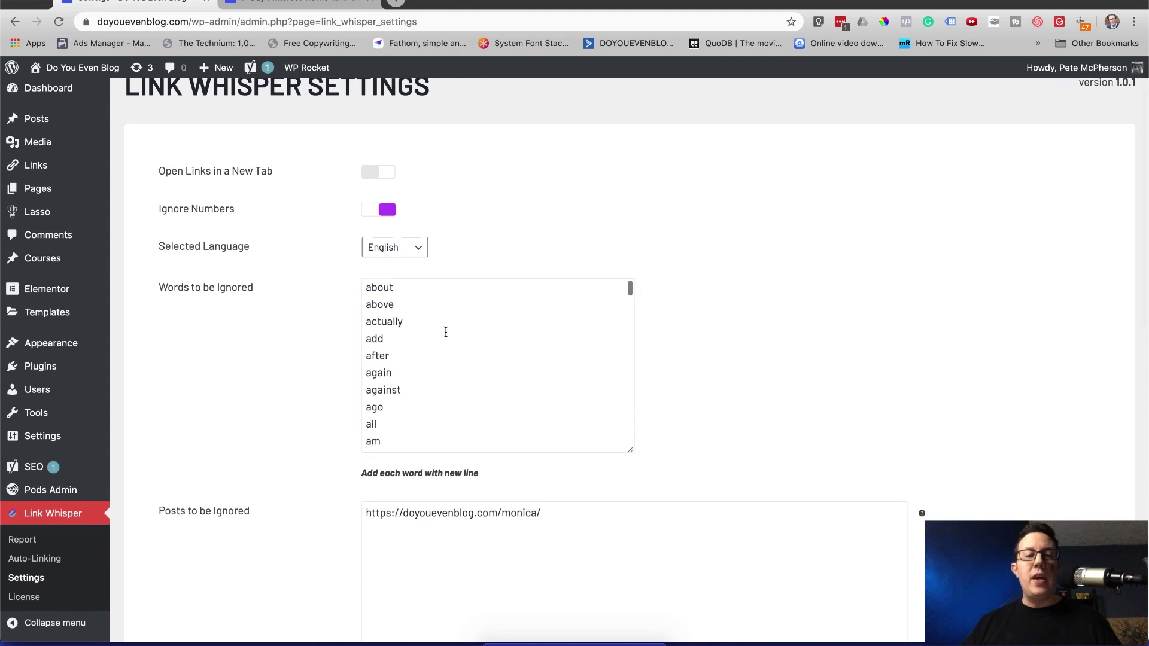
pyautogui.scroll(-15, 446, 332)
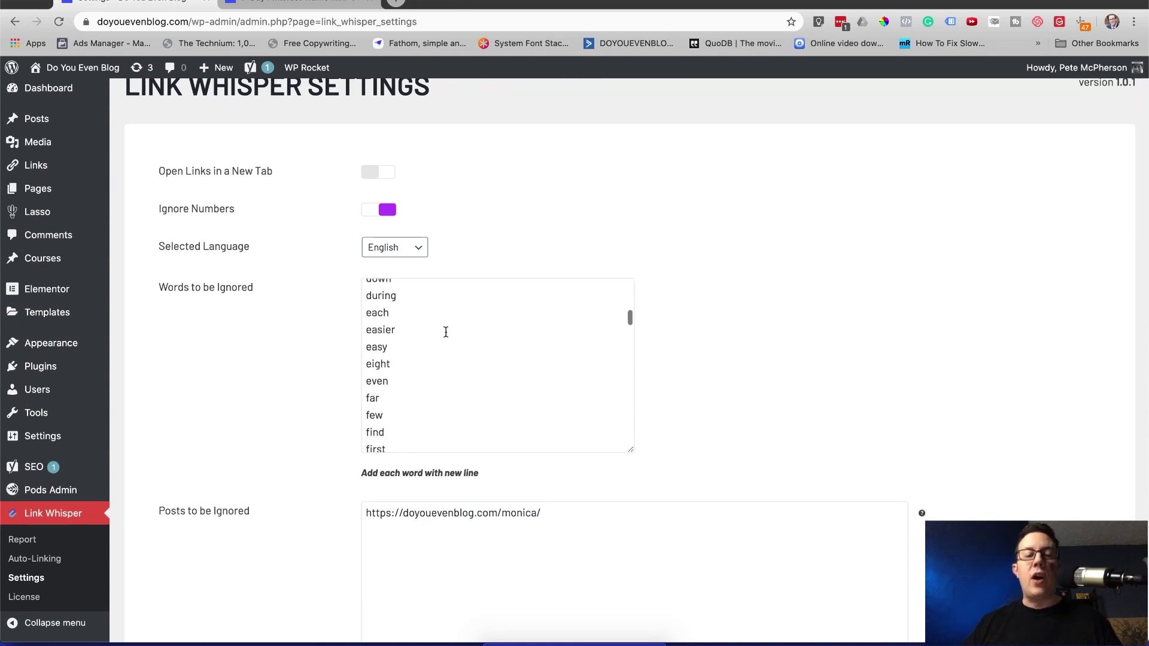
pyautogui.scroll(-10, 267, 330)
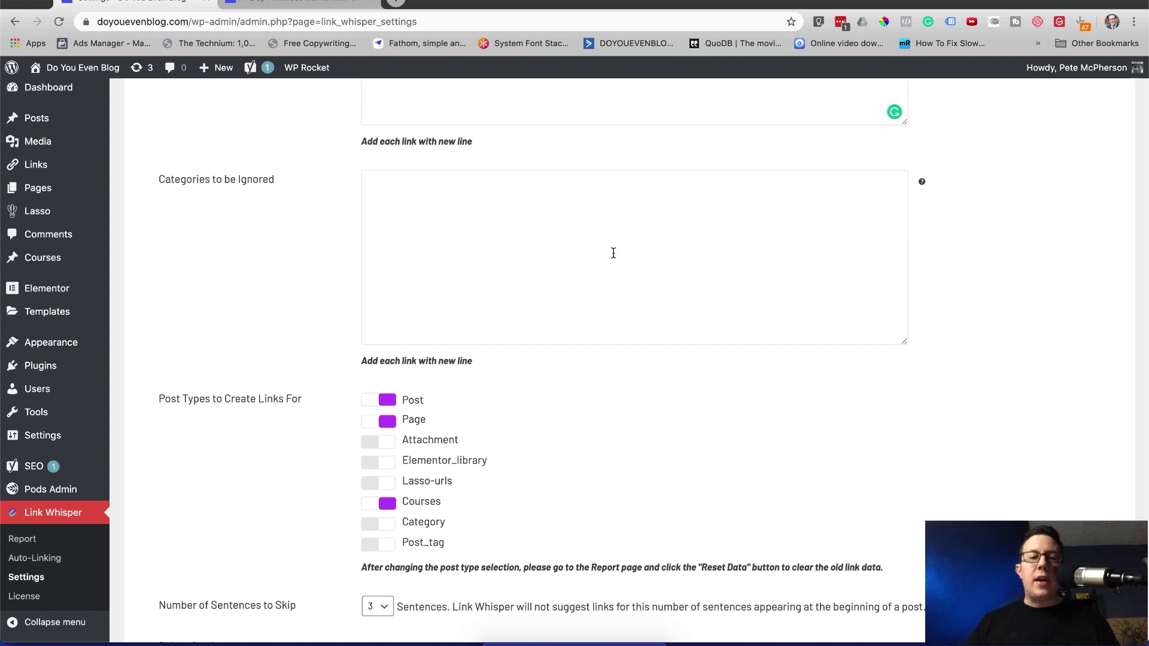
pyautogui.scroll(-2, 212, 264)
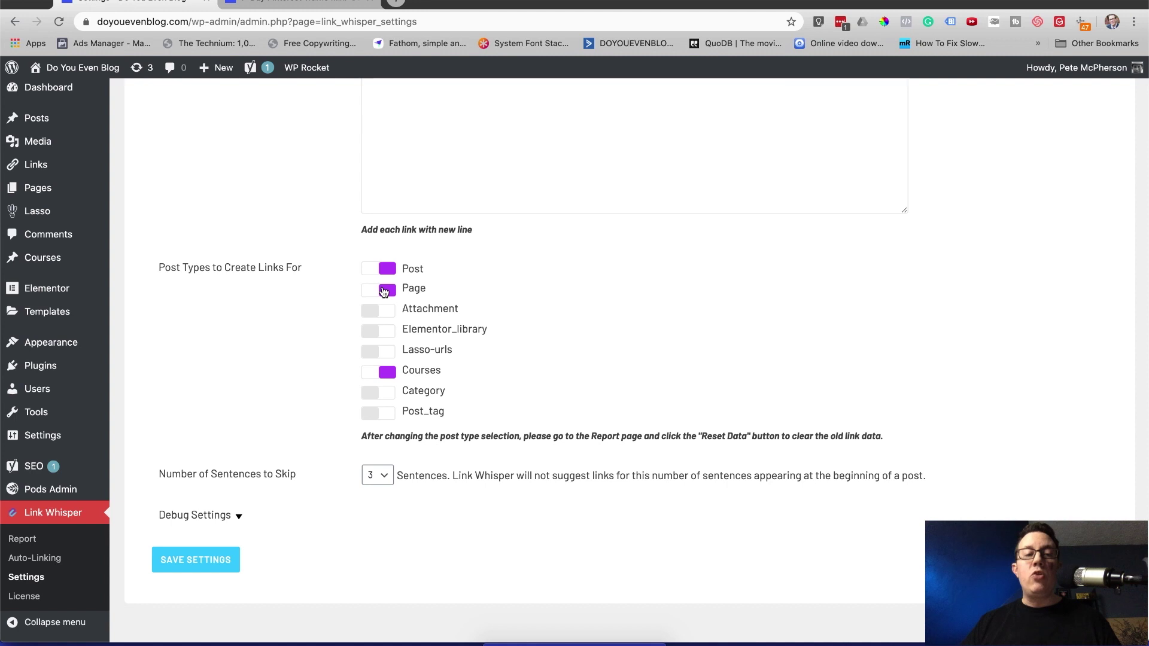
# - Set the number of sentences to skip at the beginning of a post to 4
pyautogui.click(380, 372)
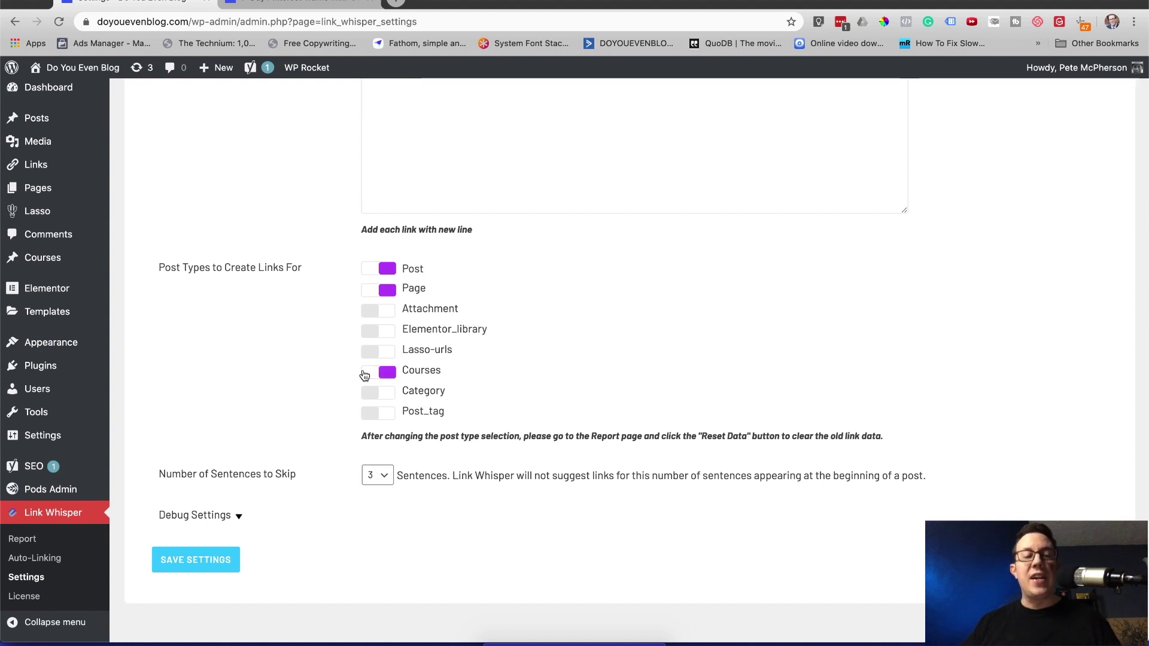
pyautogui.scroll(-1, 365, 375)
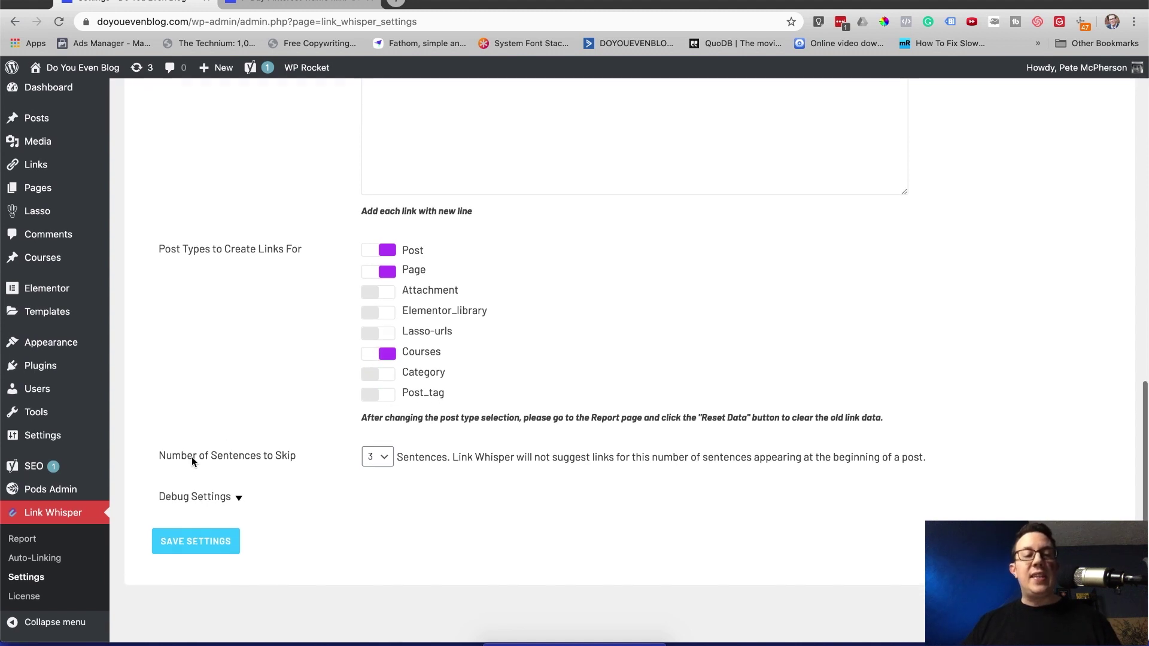
pyautogui.click(381, 457)
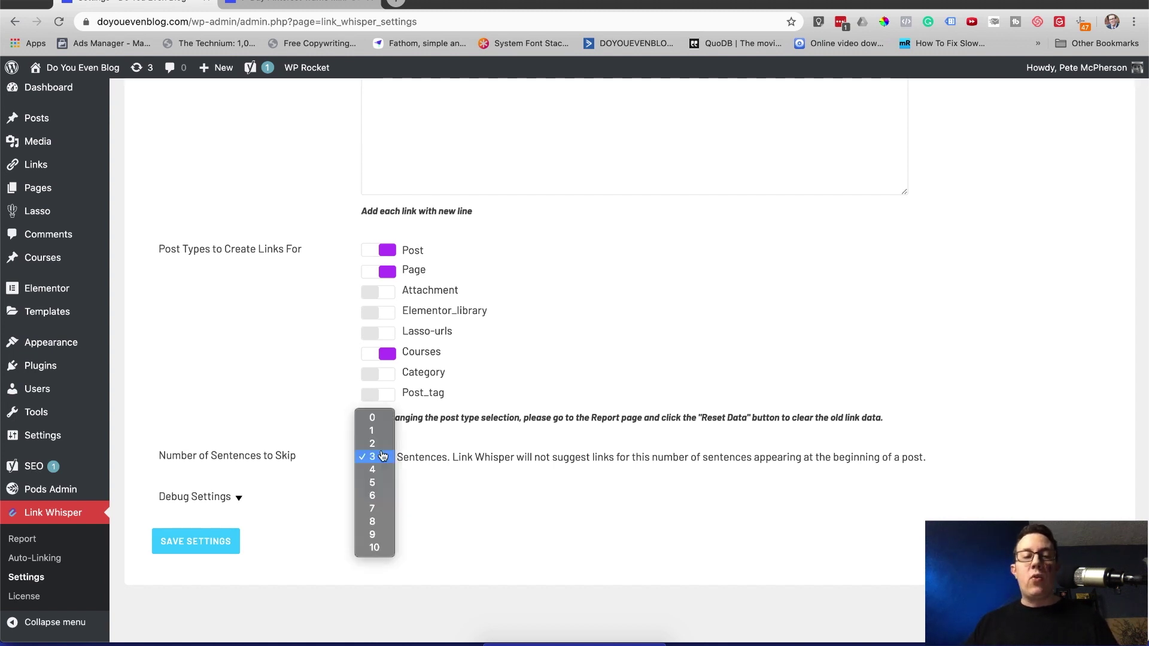
pyautogui.click(378, 470)
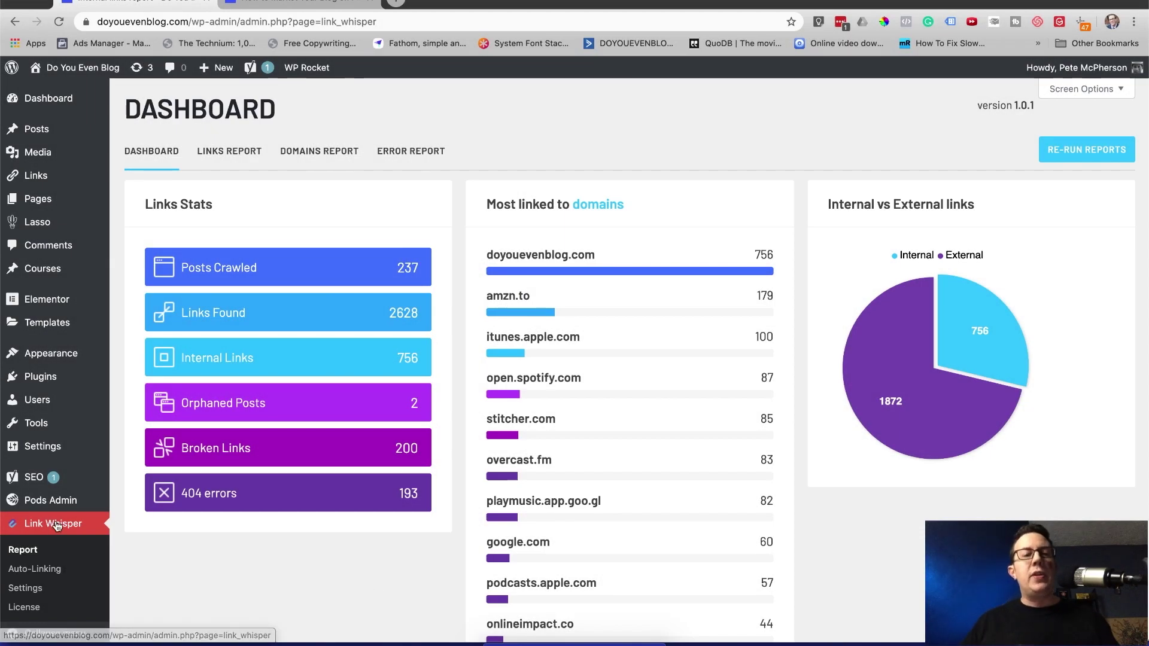
# - Review the link stats, most linked domains and internal versus external links chart on the Link Whisper report dashboard
pyautogui.scroll(-1, 640, 362)
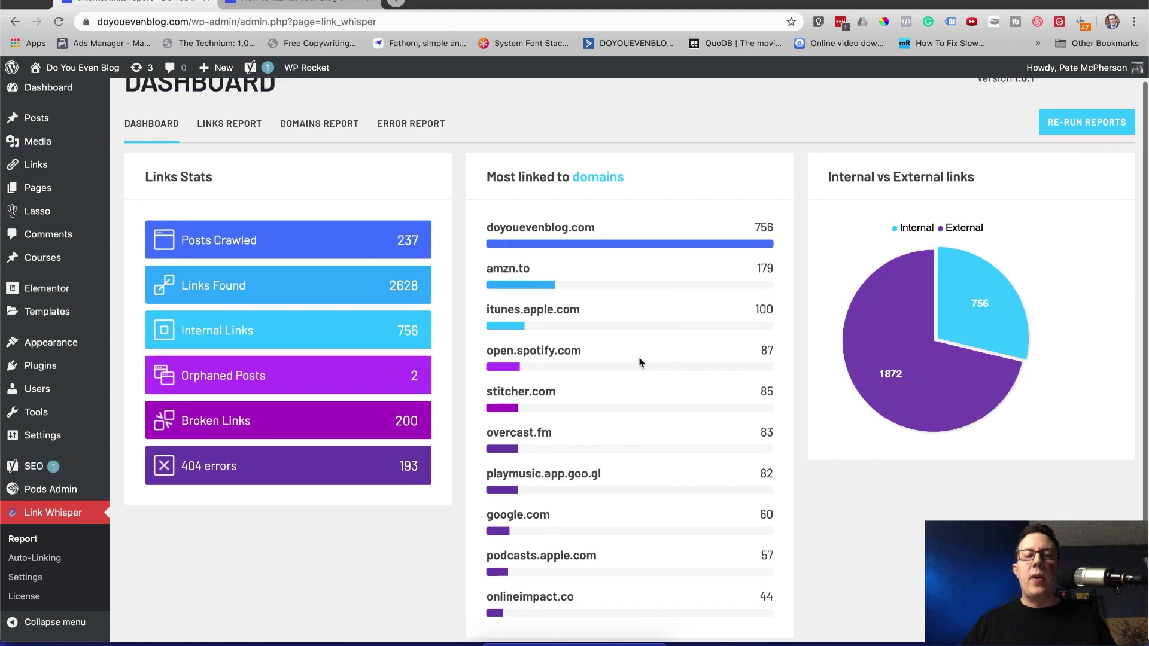
pyautogui.scroll(-1, 640, 362)
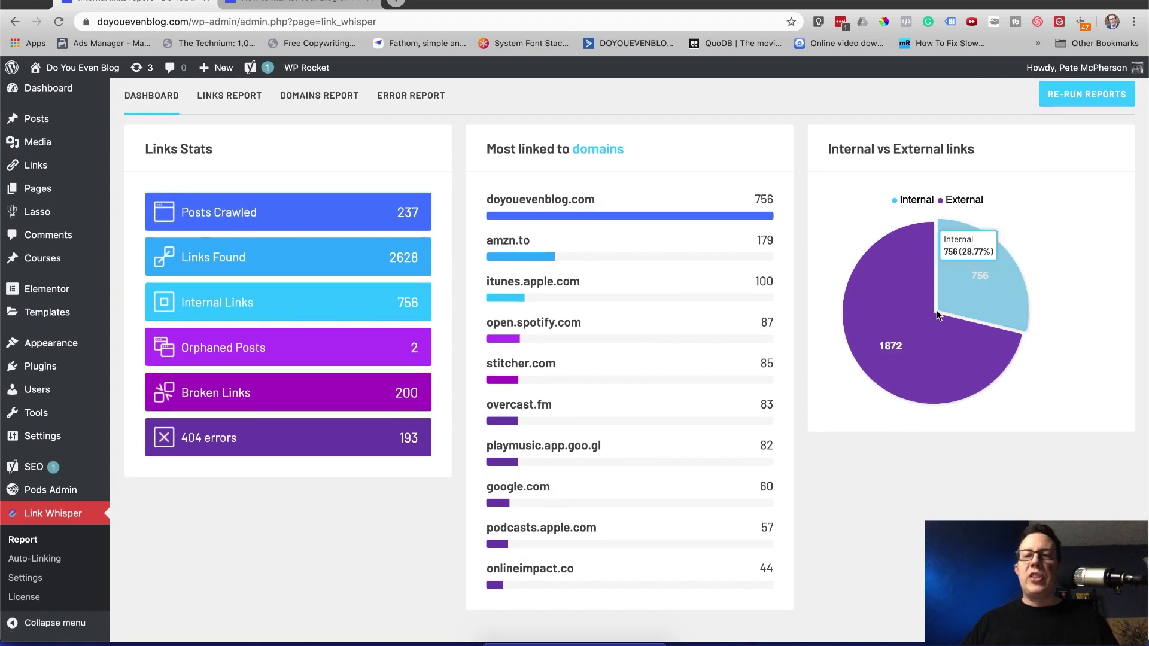
pyautogui.scroll(2, 303, 338)
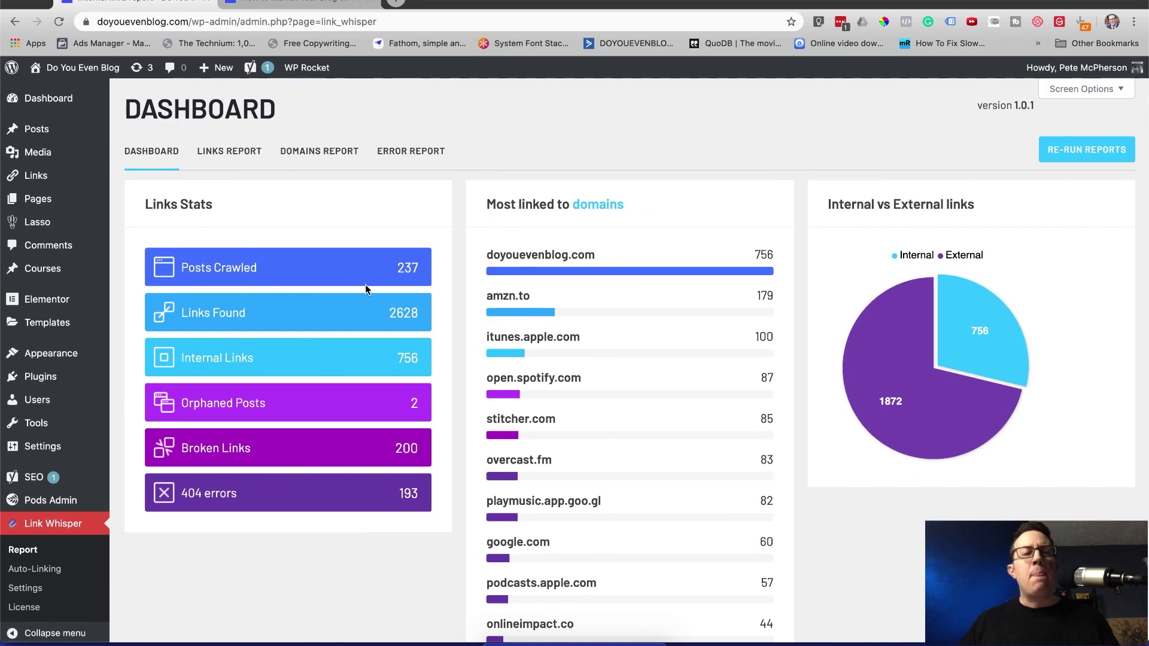
# - Open the internal links report and examine the inbound internal, outbound internal and outbound external links of each post
pyautogui.click(238, 152)
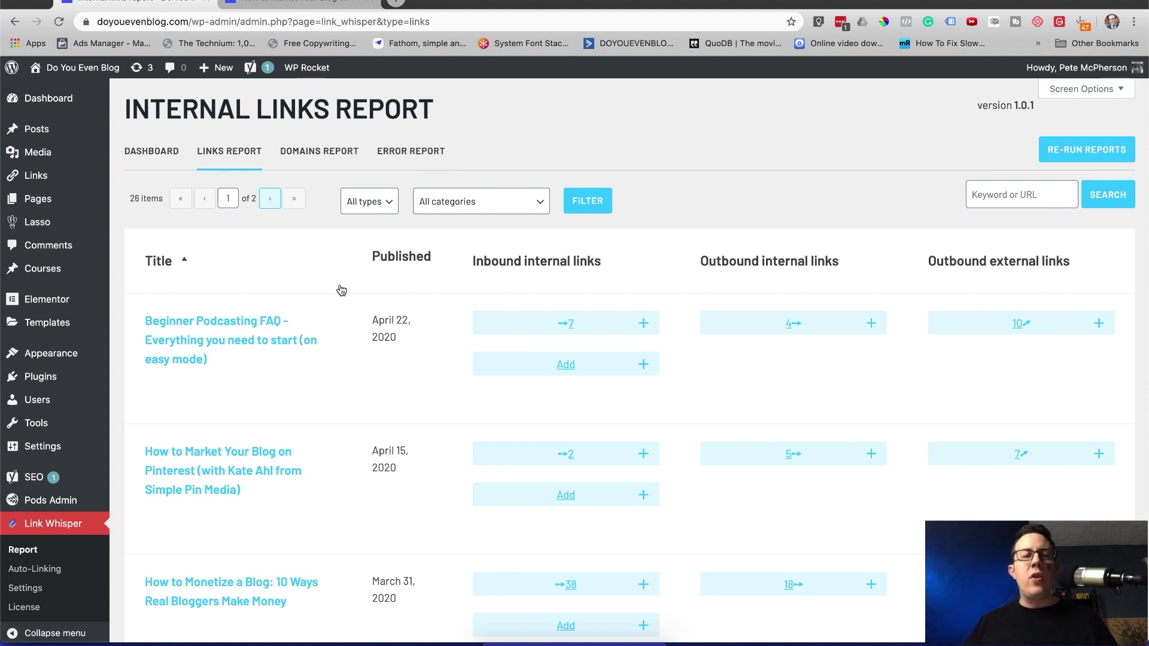
pyautogui.scroll(-6, 341, 290)
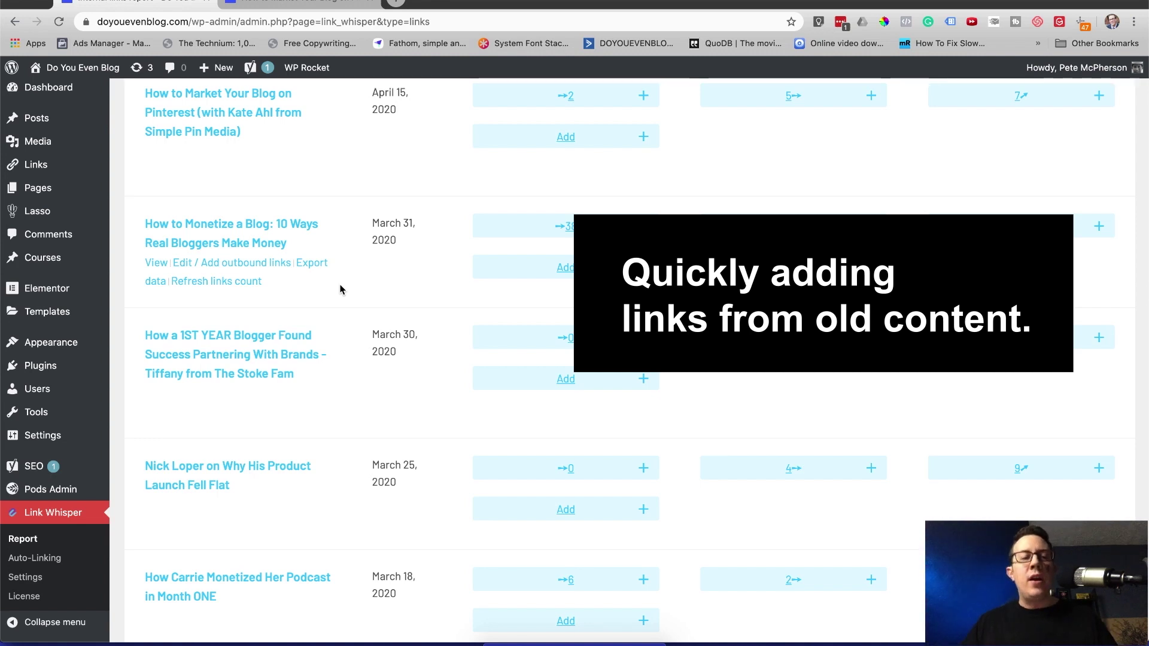
pyautogui.scroll(6, 341, 290)
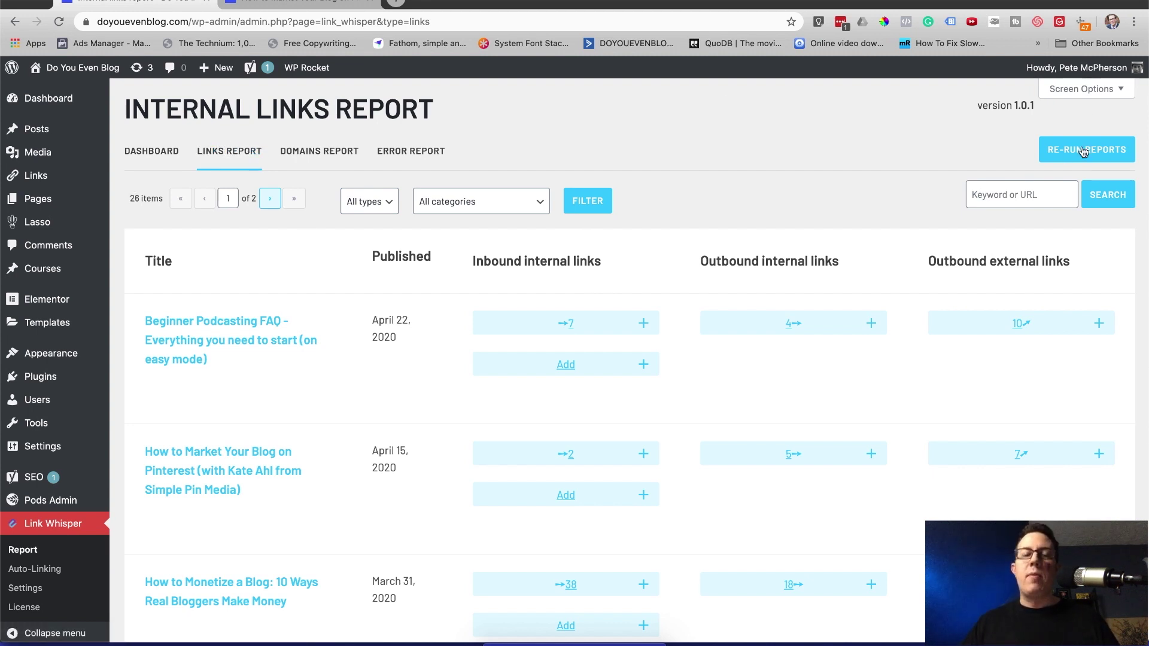
pyautogui.scroll(-5, 380, 256)
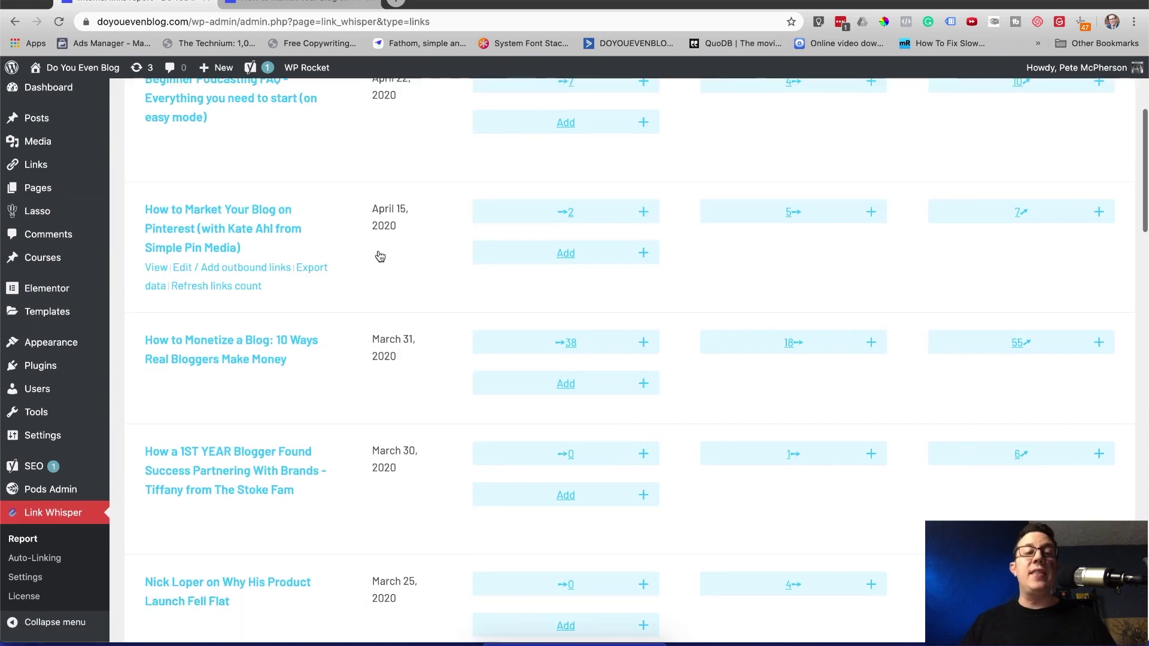
pyautogui.scroll(5, 379, 254)
pyautogui.scroll(-20, 378, 250)
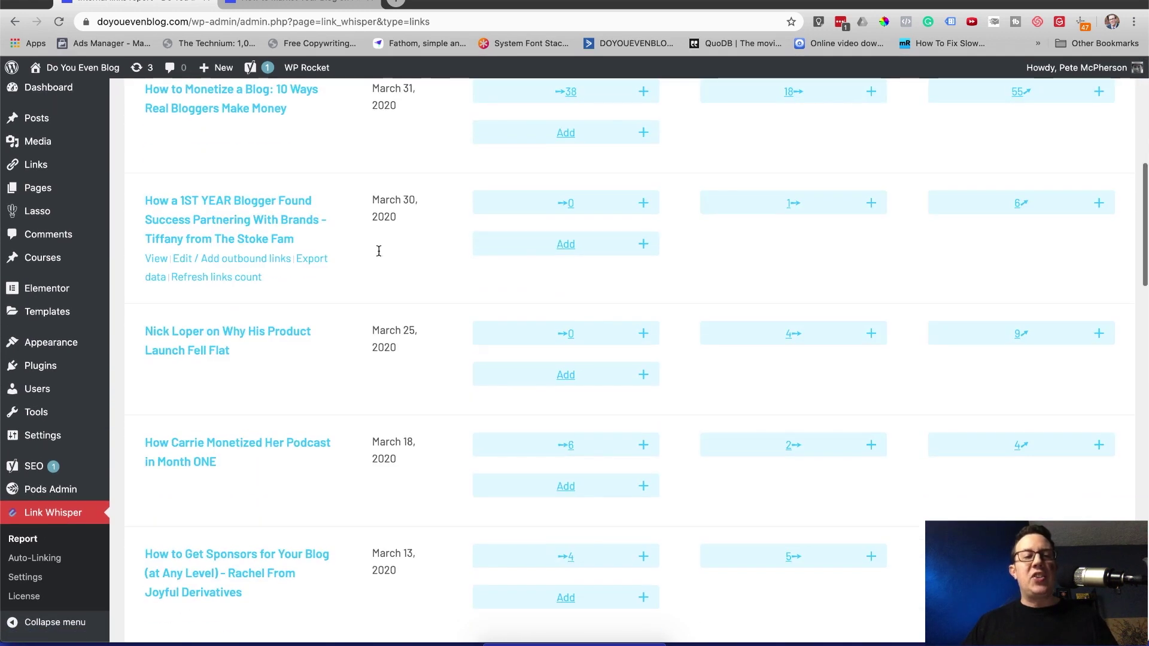
# - Expand the outbound external links of the Beginner Podcasting FAQ post in the links report and look through them
pyautogui.scroll(8, 380, 256)
pyautogui.scroll(12, 379, 257)
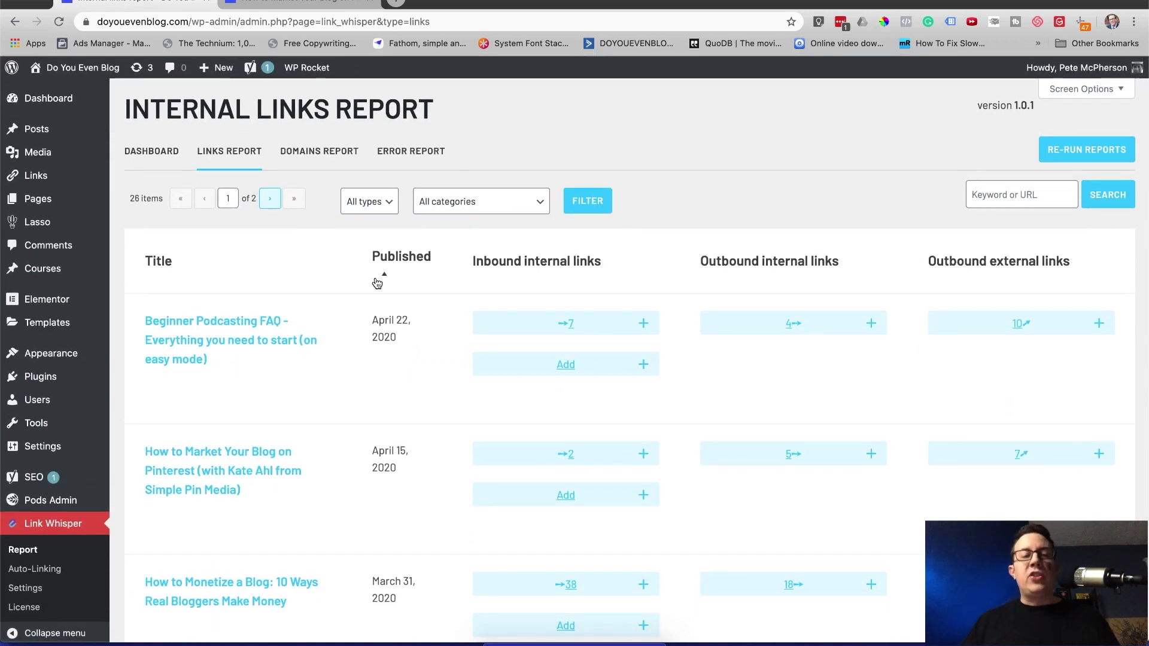
pyautogui.scroll(-2, 377, 276)
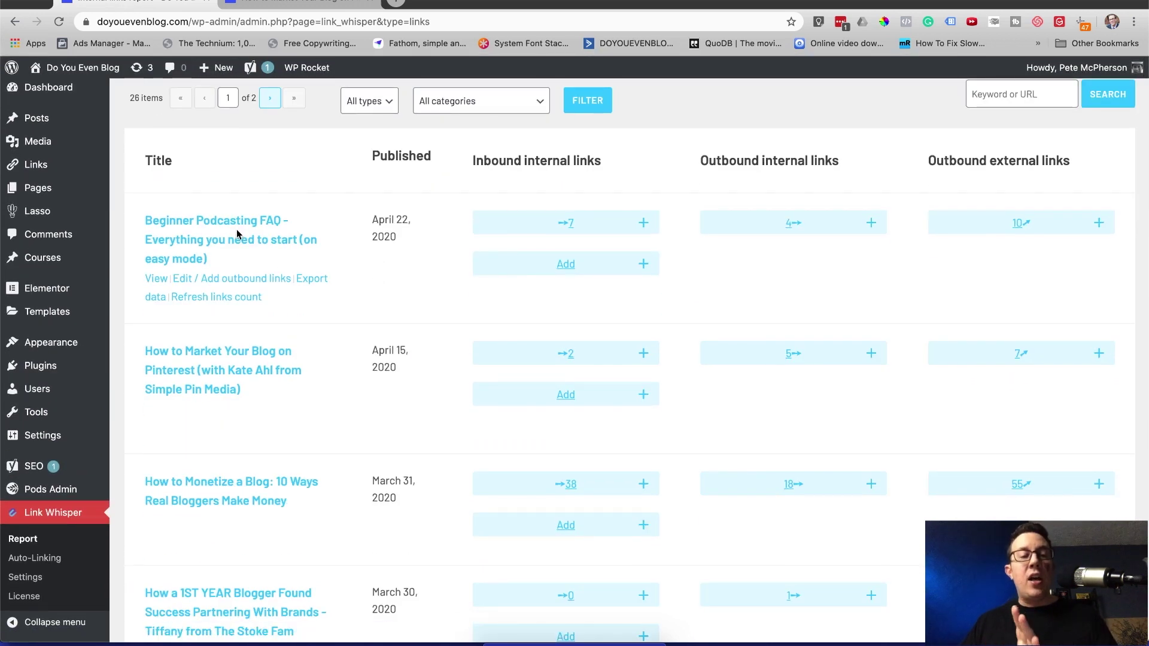
pyautogui.scroll(-4, 235, 229)
pyautogui.scroll(6, 236, 228)
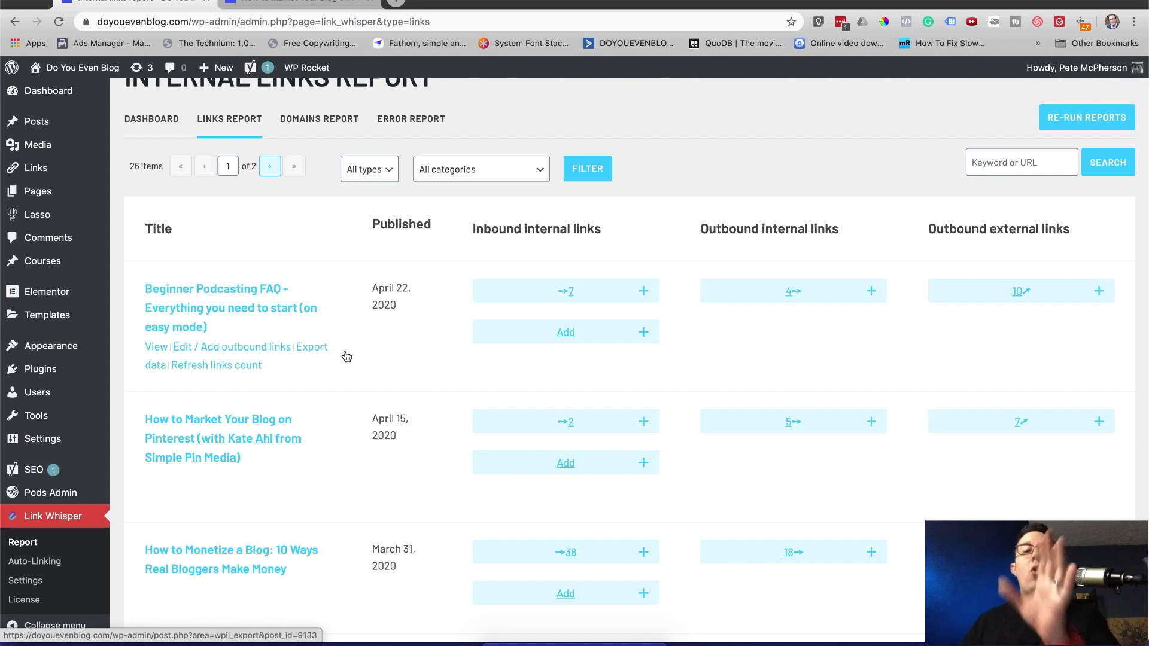
pyautogui.scroll(-10, 332, 351)
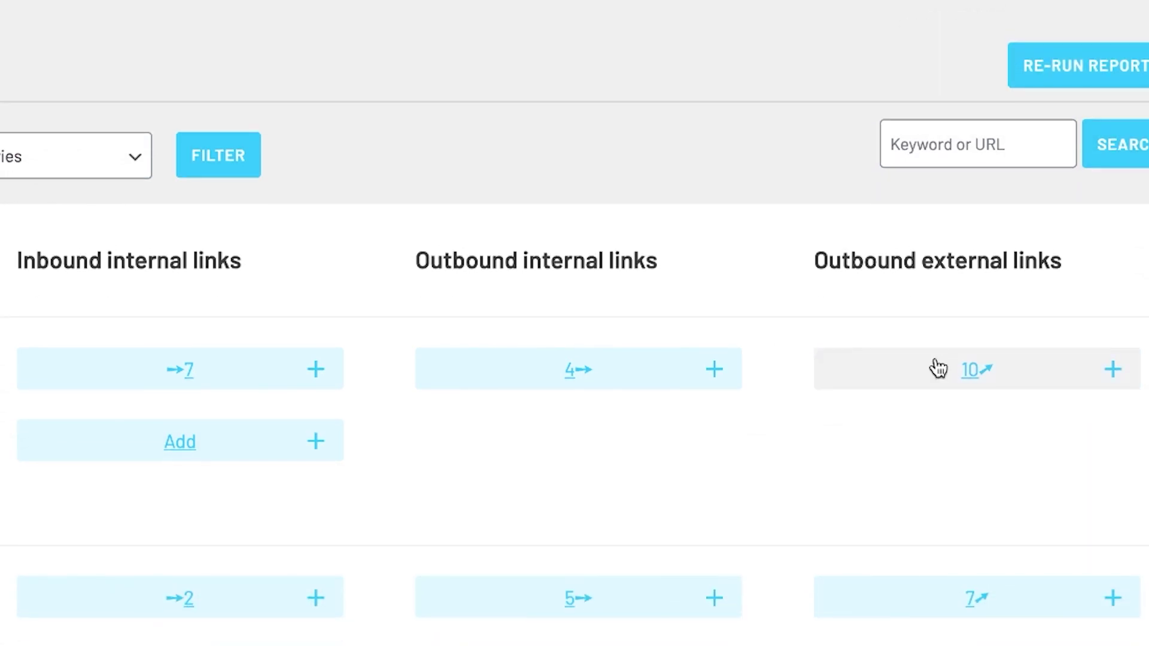
pyautogui.click(938, 368)
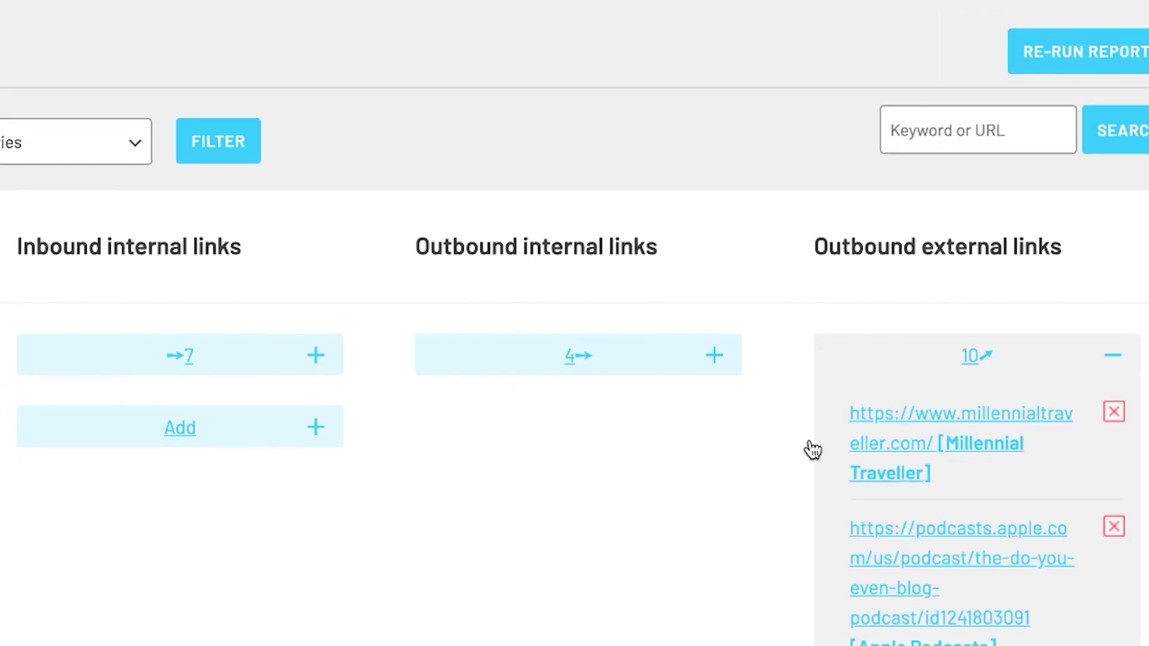
pyautogui.scroll(-1, 990, 486)
pyautogui.scroll(-3, 993, 488)
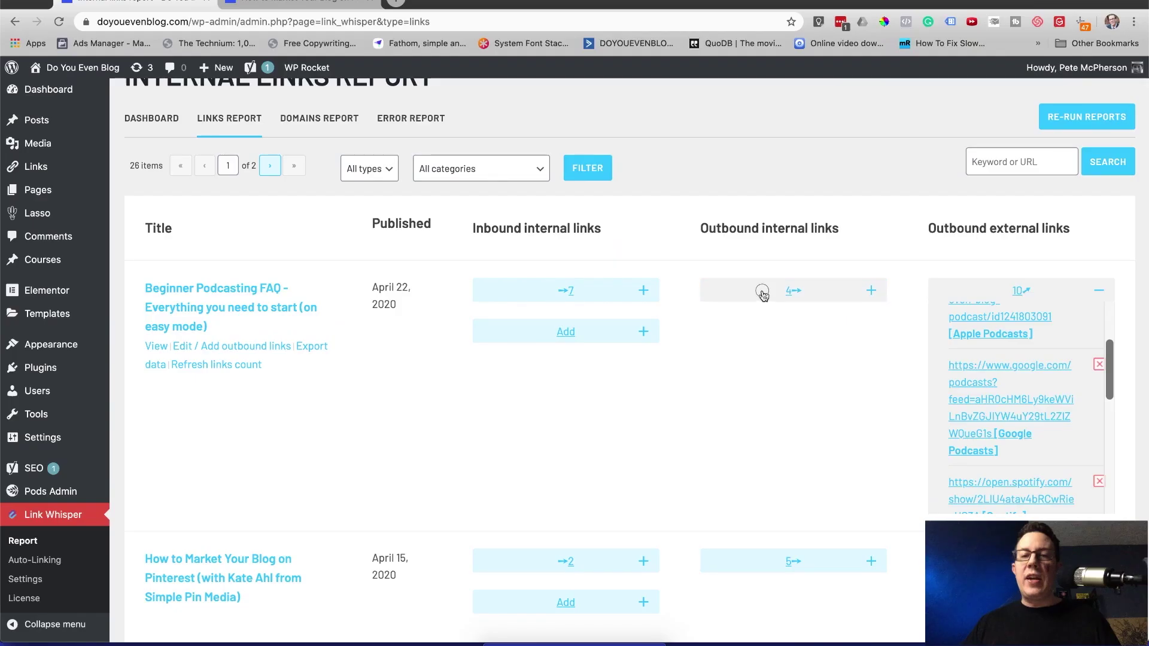
# - Expand the outbound internal links of the Beginner Podcasting FAQ post and look through their URLs and anchor texts
pyautogui.click(522, 281)
pyautogui.scroll(-1, 508, 492)
pyautogui.scroll(-2, 754, 413)
pyautogui.scroll(-10, 368, 413)
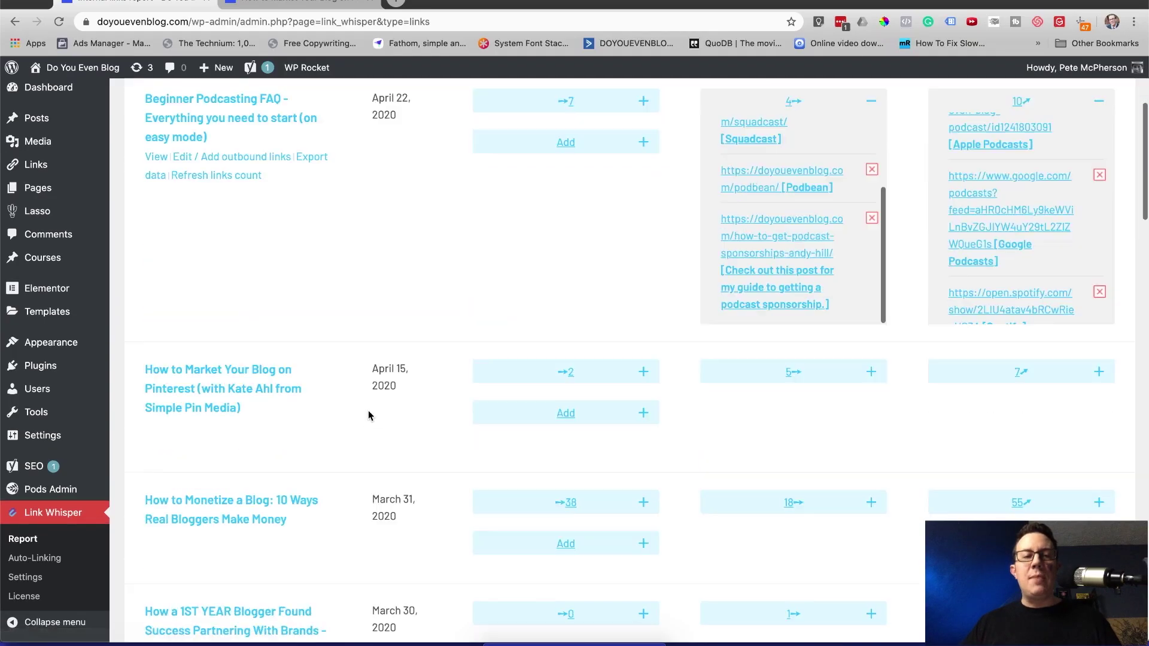
# - Expand the outbound external links of the post "Blogging Tools: The Definitive List for Growth (in 2020)" and check them
pyautogui.scroll(-5, 368, 414)
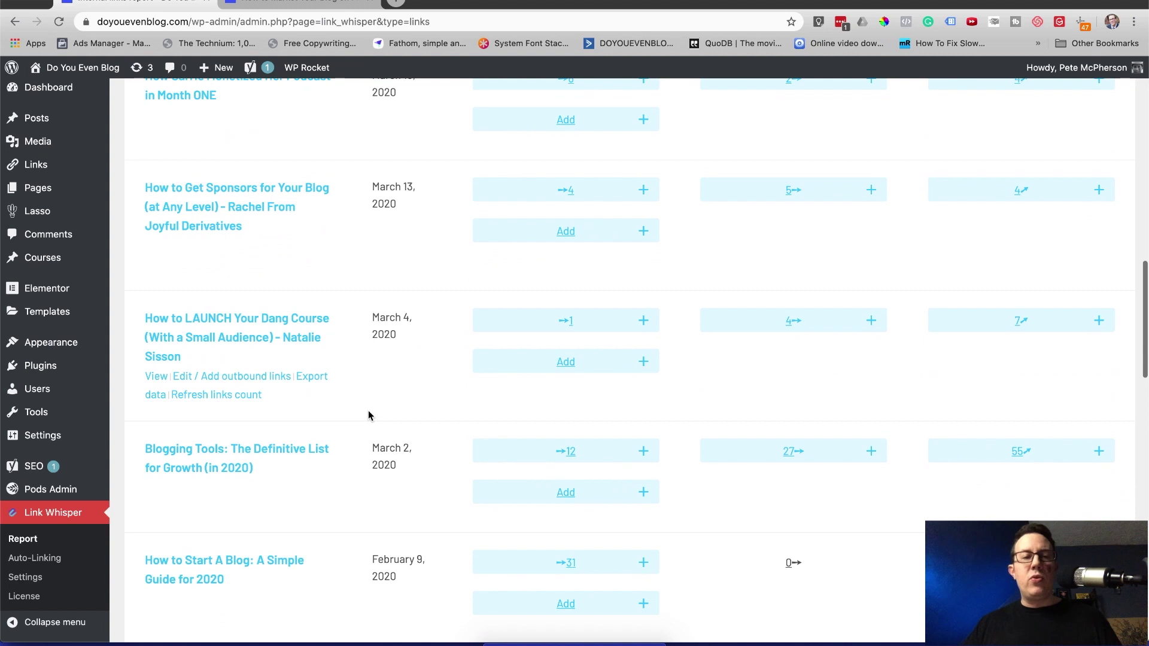
pyautogui.click(1012, 392)
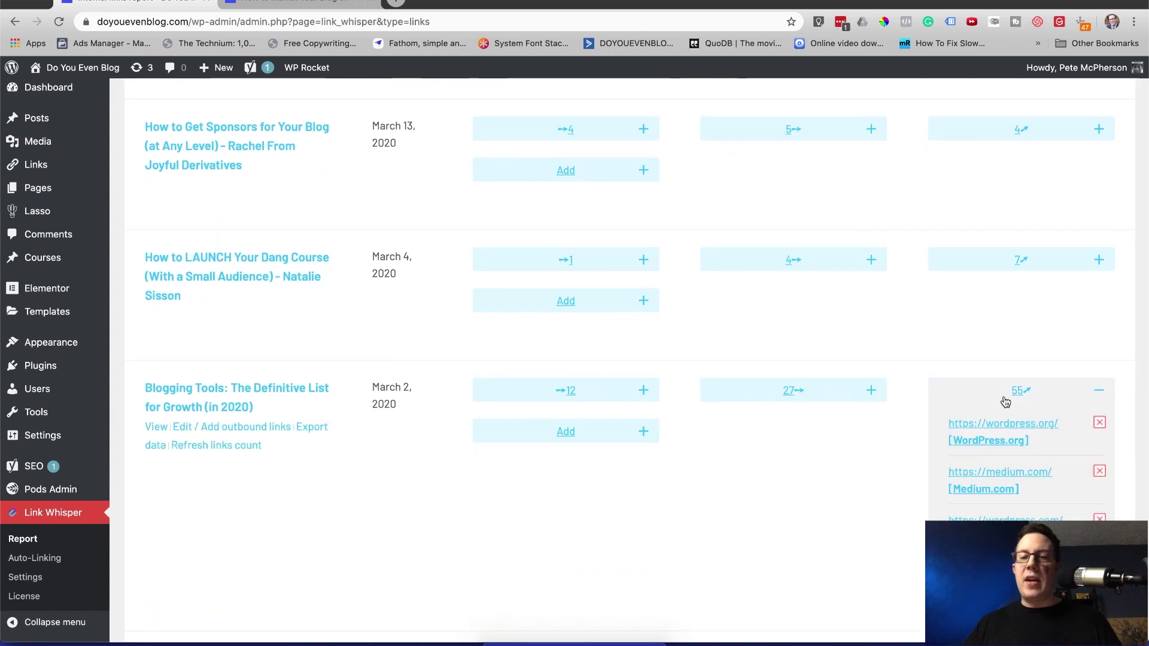
pyautogui.scroll(-3, 898, 341)
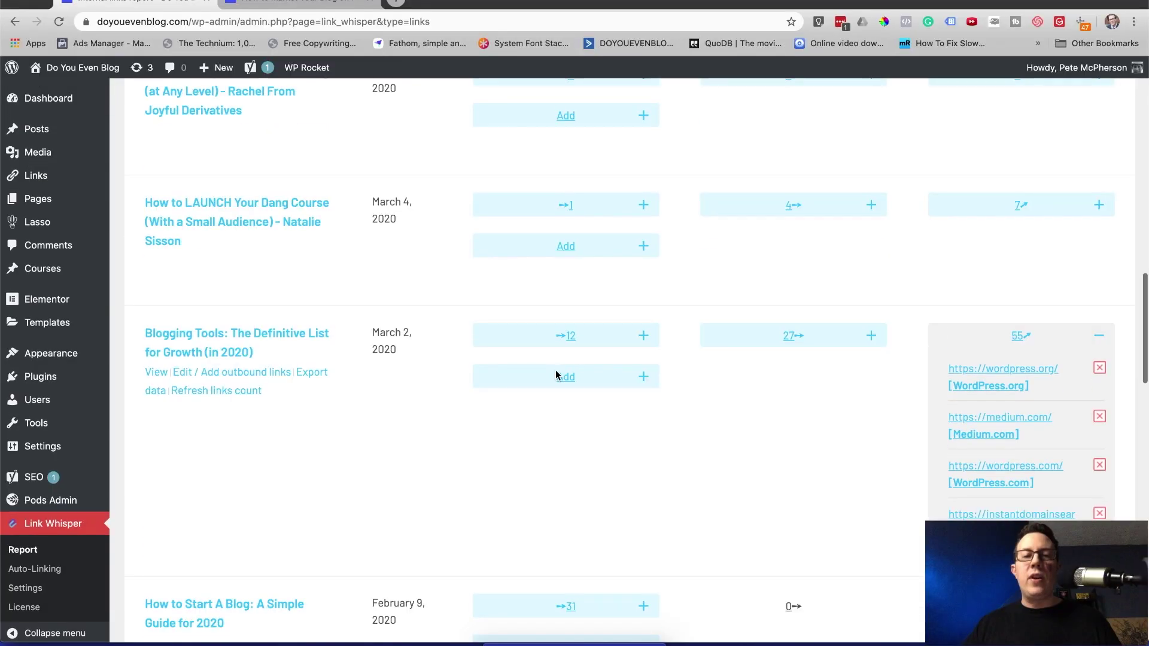
pyautogui.scroll(10, 557, 375)
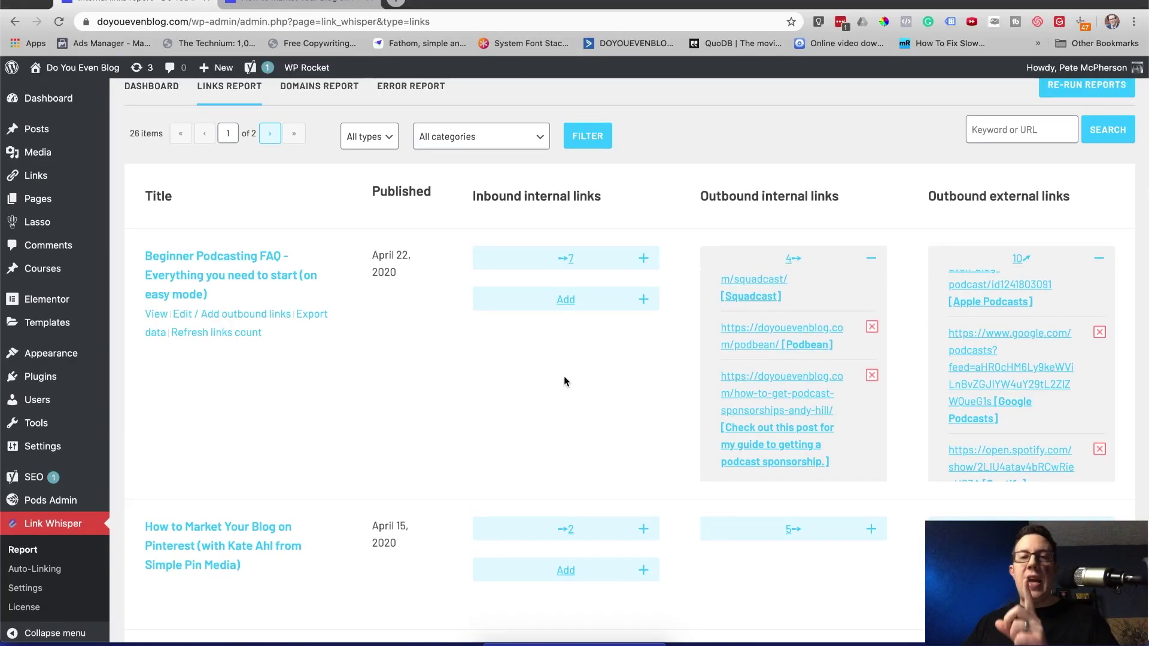
# - Review the post type and category options available for filtering the internal links report, leaving both unchanged
pyautogui.scroll(2, 564, 376)
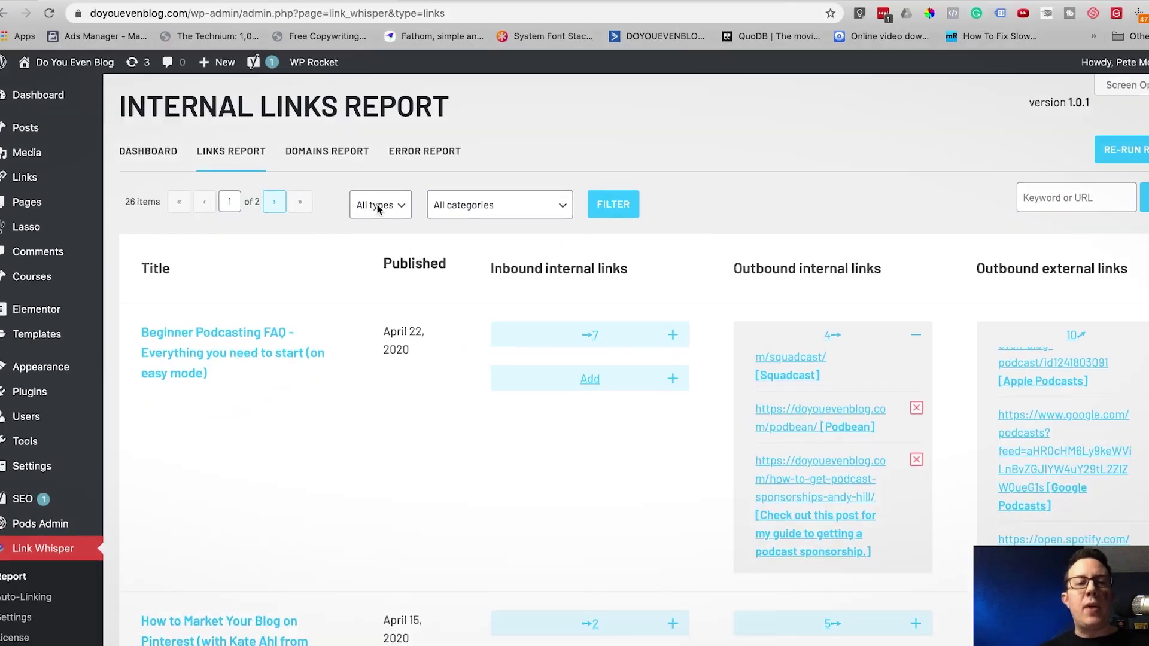
pyautogui.click(378, 207)
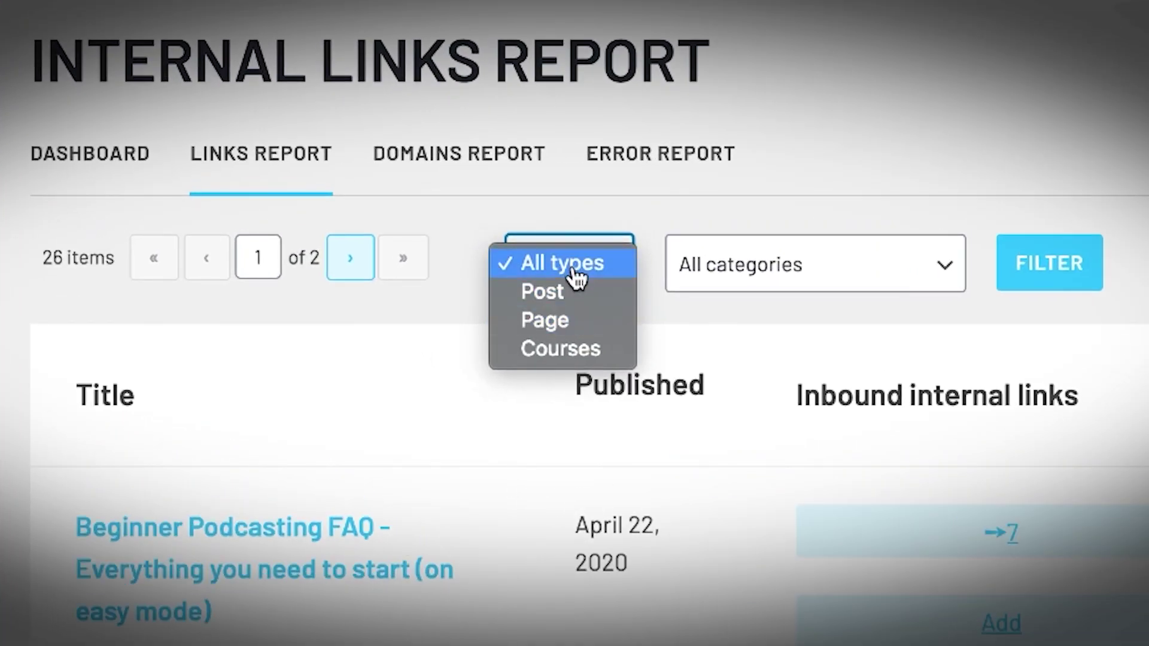
pyautogui.click(706, 277)
pyautogui.click(759, 276)
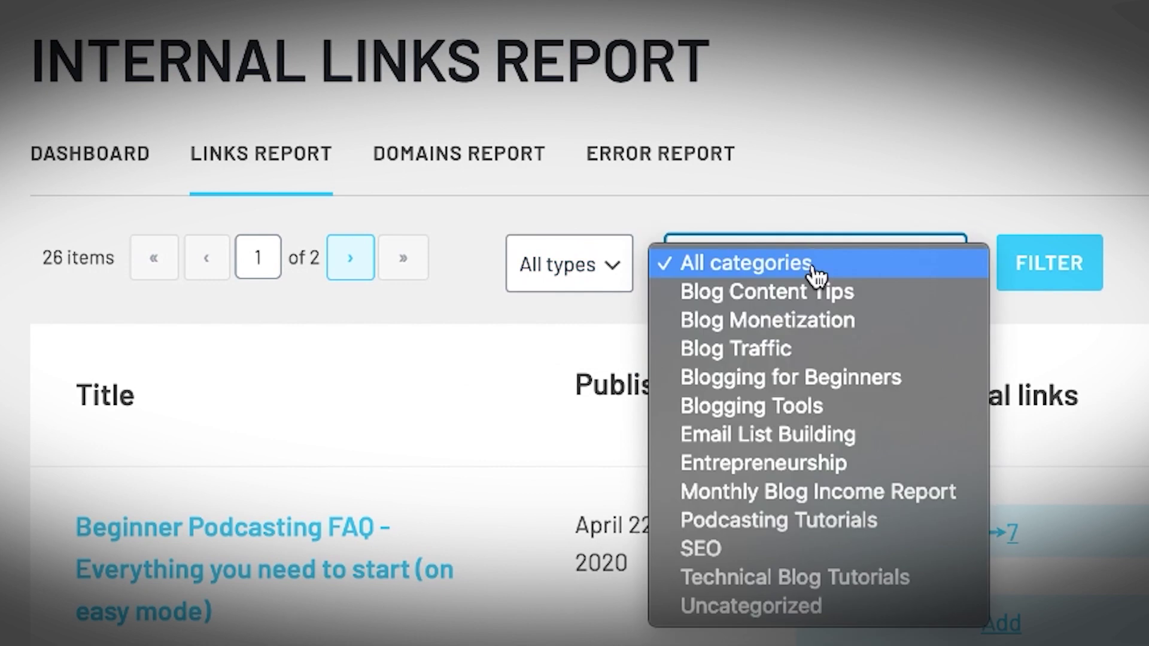
pyautogui.press('Escape')
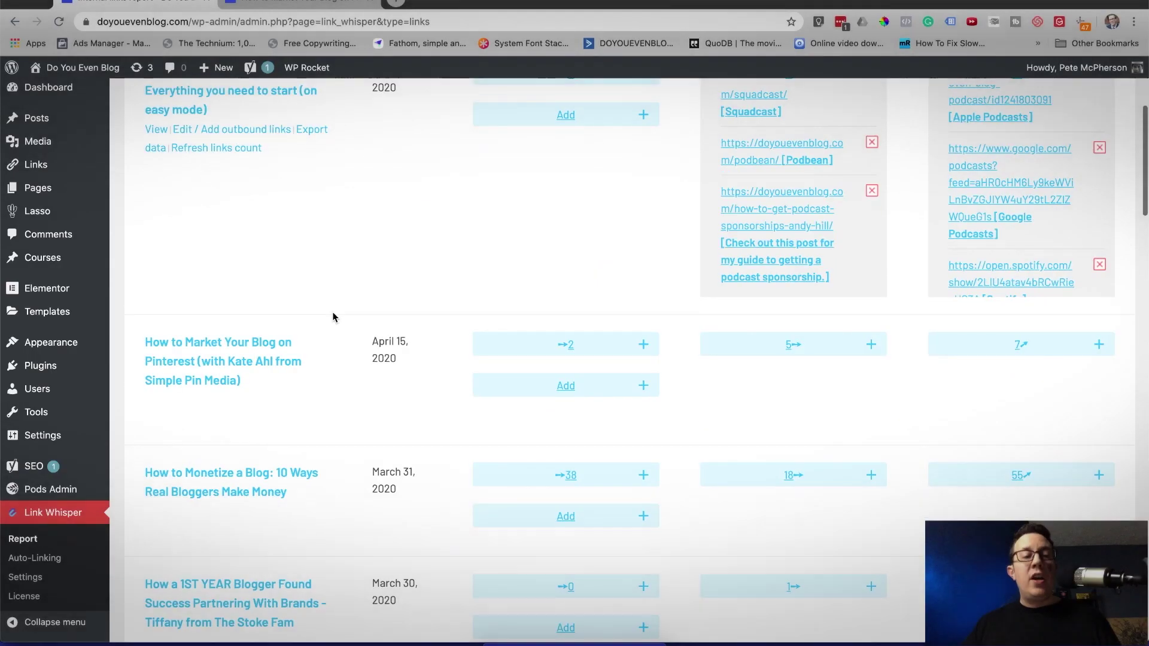
# - Expand the inbound internal links of the "How to Market Your Blog on Pinterest" post, review the linking posts, and collapse the list
pyautogui.moveTo(329, 342)
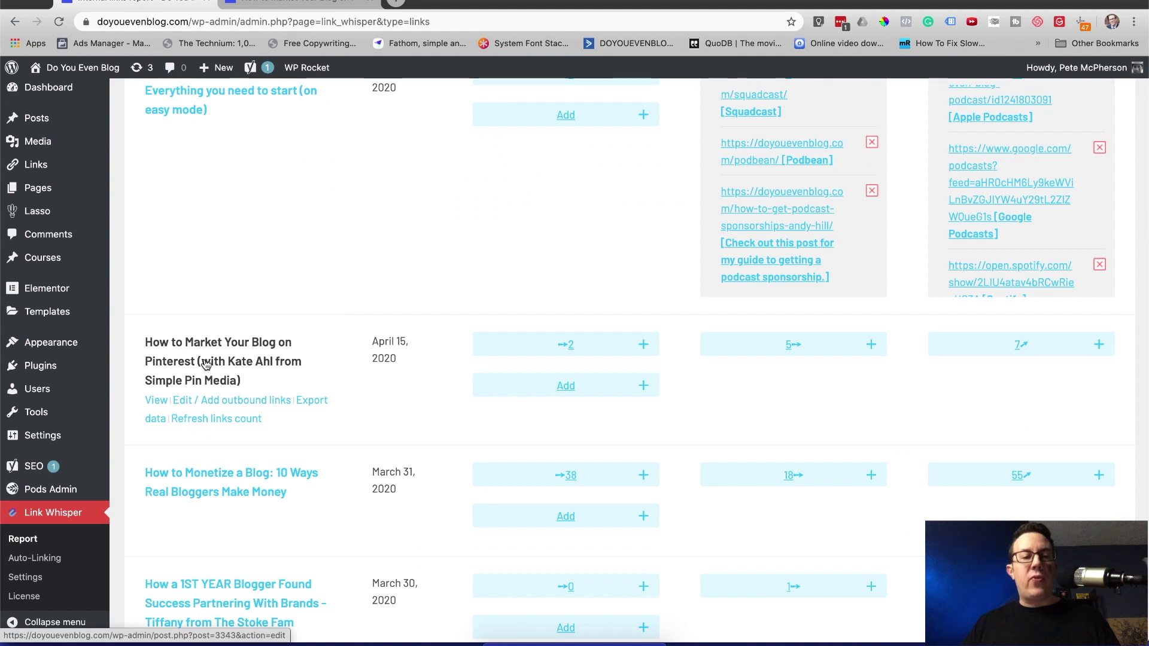
pyautogui.scroll(-1, 206, 364)
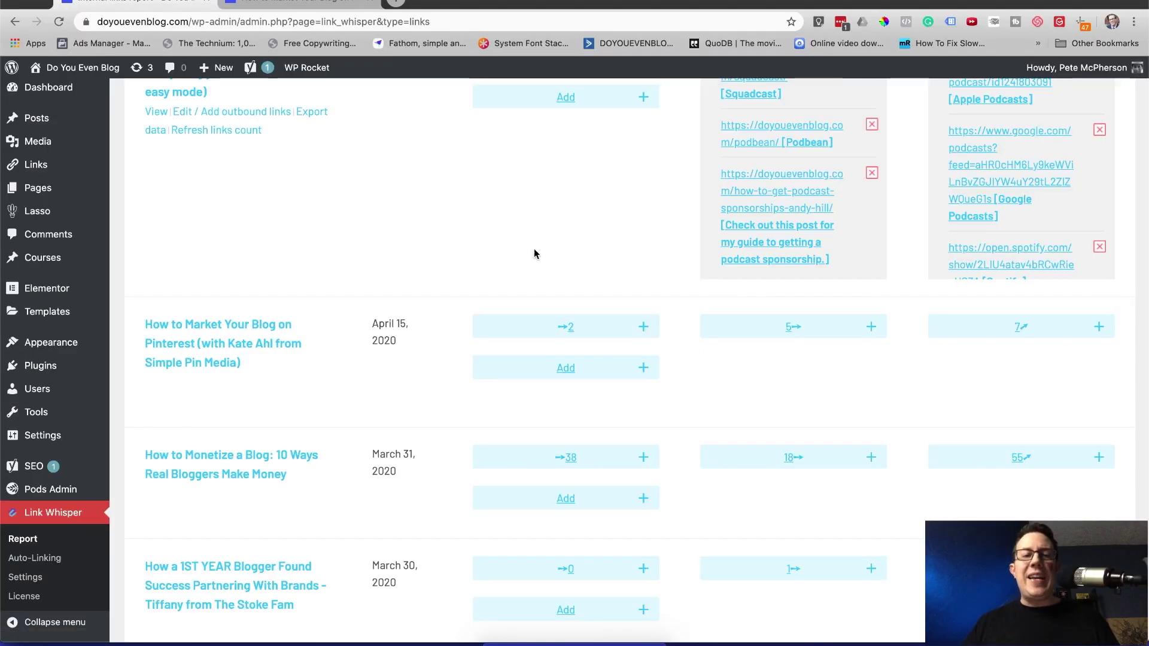
pyautogui.scroll(-1, 534, 249)
pyautogui.click(567, 320)
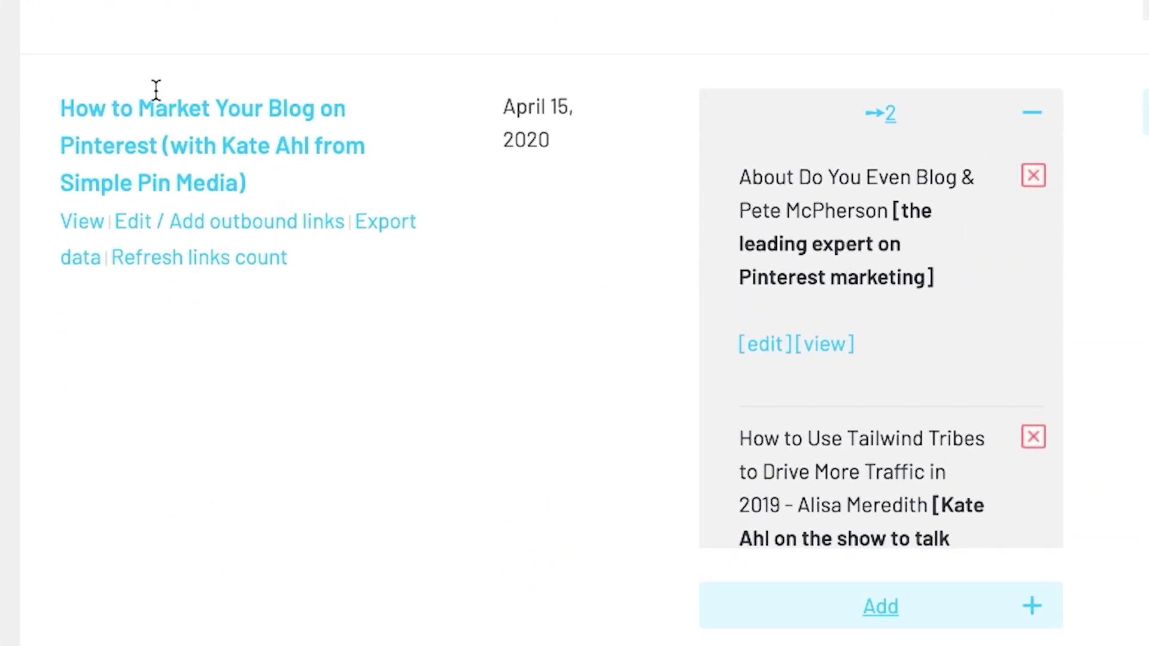
pyautogui.scroll(-3, 820, 257)
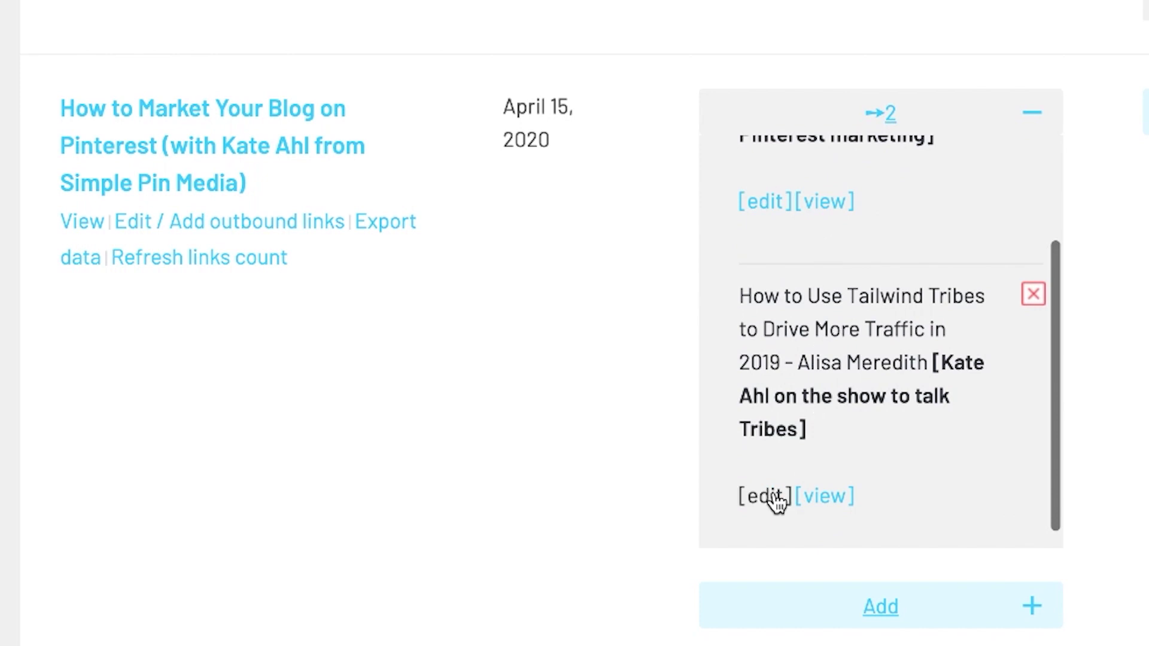
pyautogui.scroll(3, 833, 386)
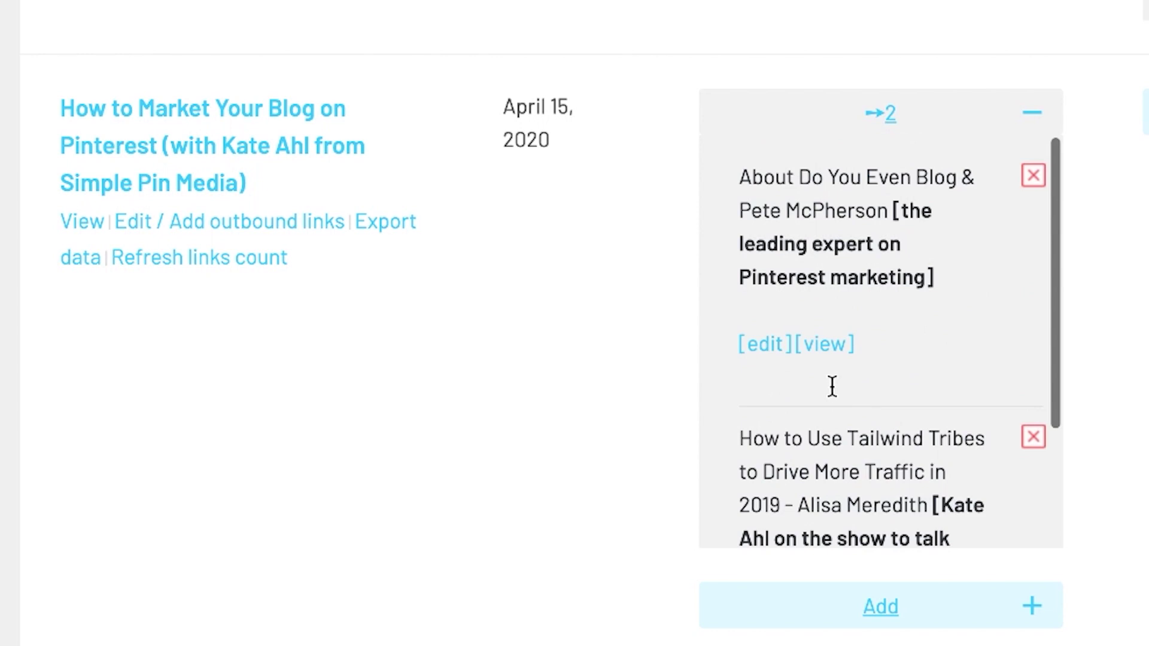
pyautogui.click(911, 108)
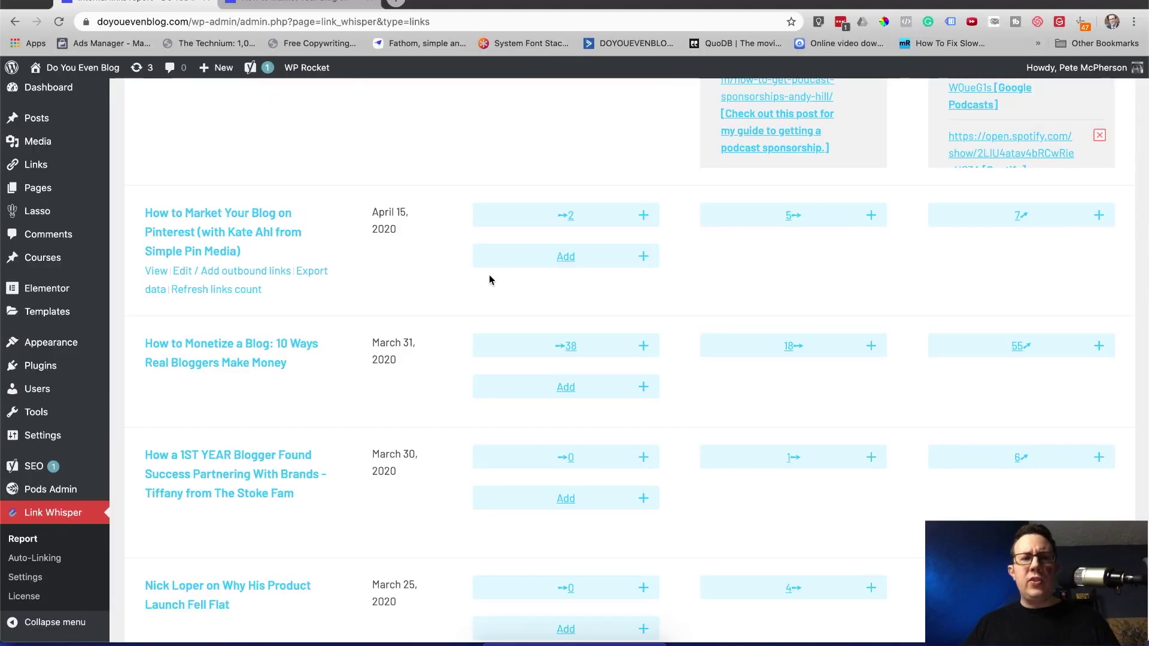
# - Open the inbound link suggestions for the "How to Market Your Blog on Pinterest" post and look through the suggested phrases and posts
pyautogui.click(566, 256)
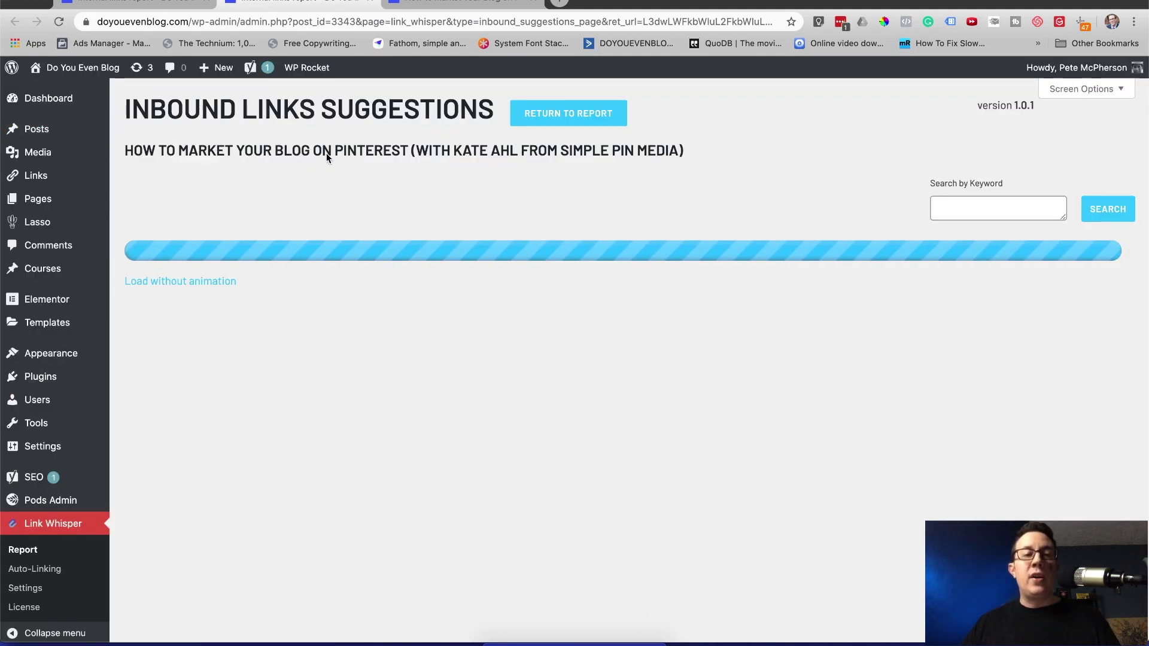
pyautogui.hotkey('ctrl', 'shift', 'Tab')
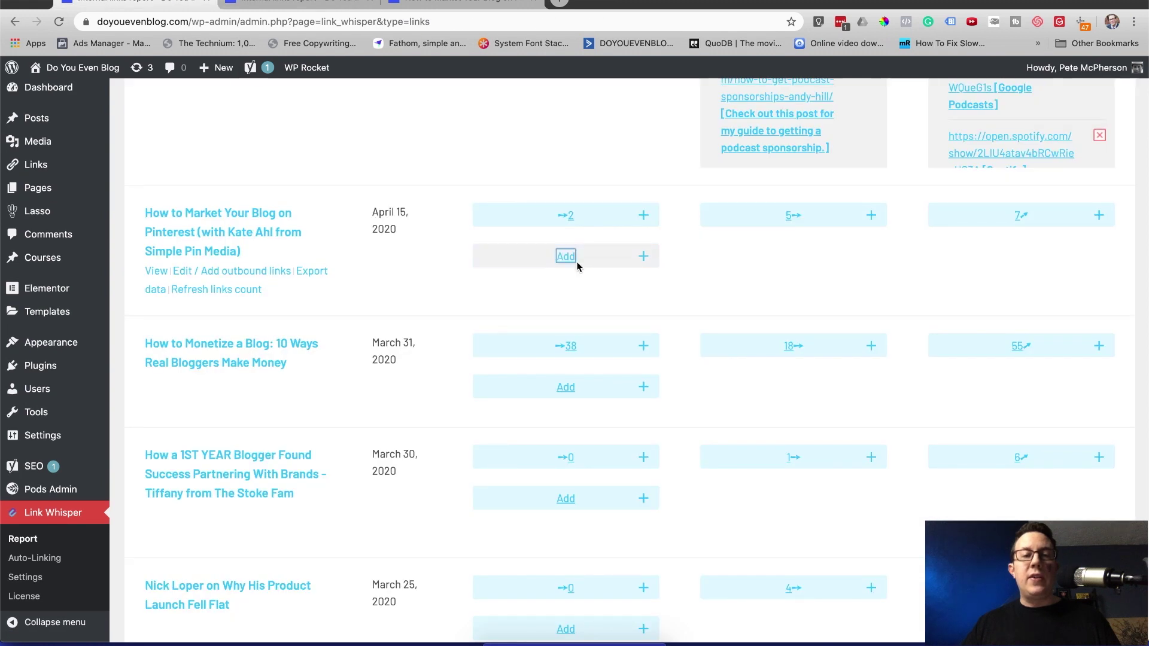
pyautogui.click(296, 3)
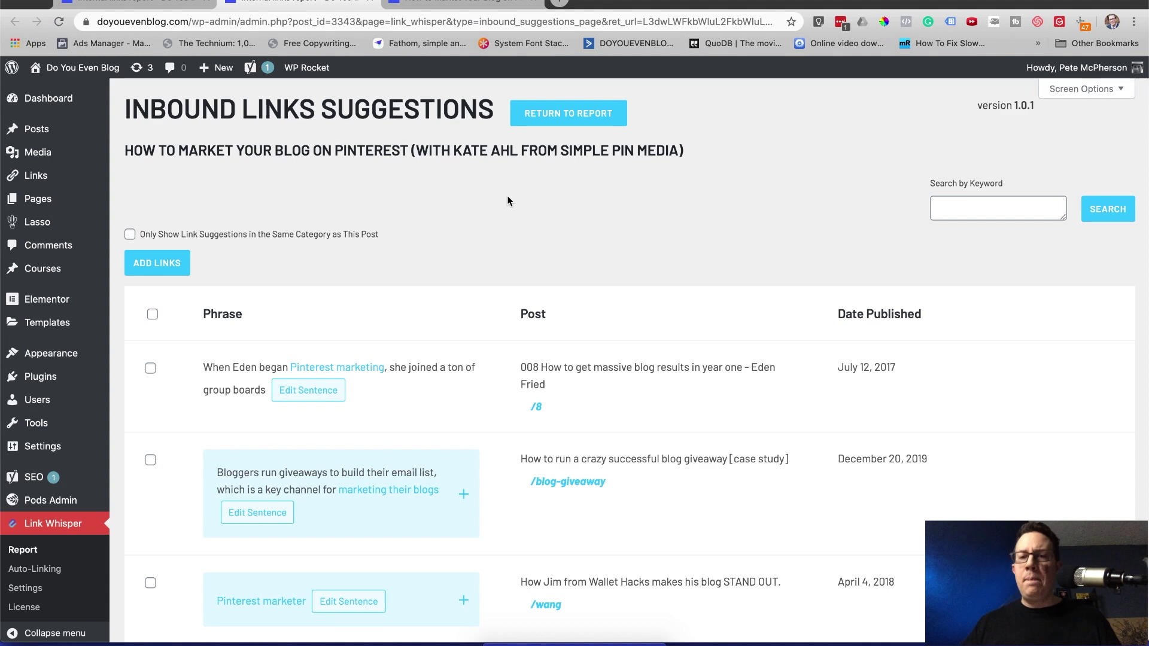
pyautogui.scroll(-15, 508, 201)
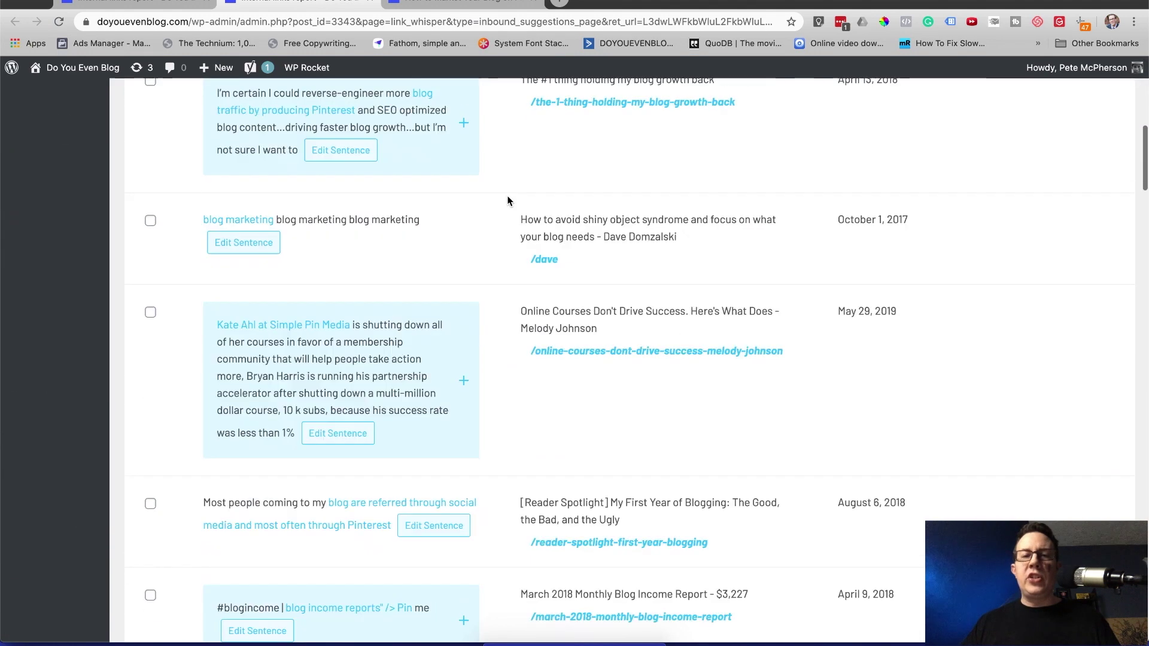
pyautogui.scroll(-20, 507, 200)
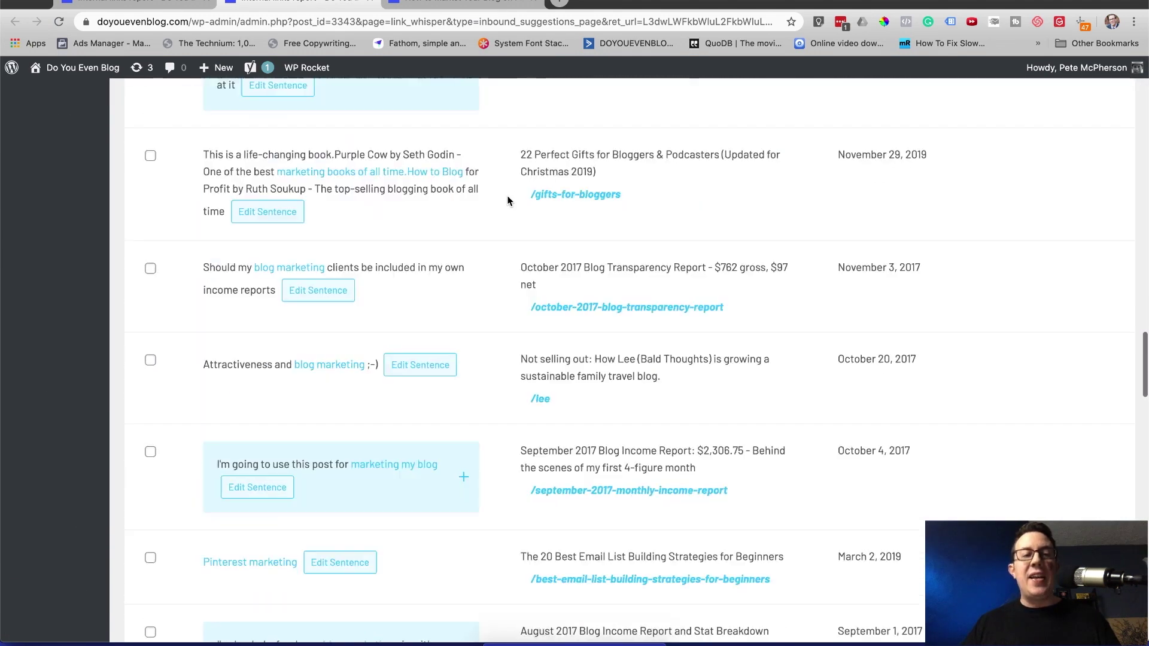
pyautogui.scroll(-15, 507, 200)
pyautogui.scroll(20, 508, 200)
pyautogui.scroll(20, 508, 200)
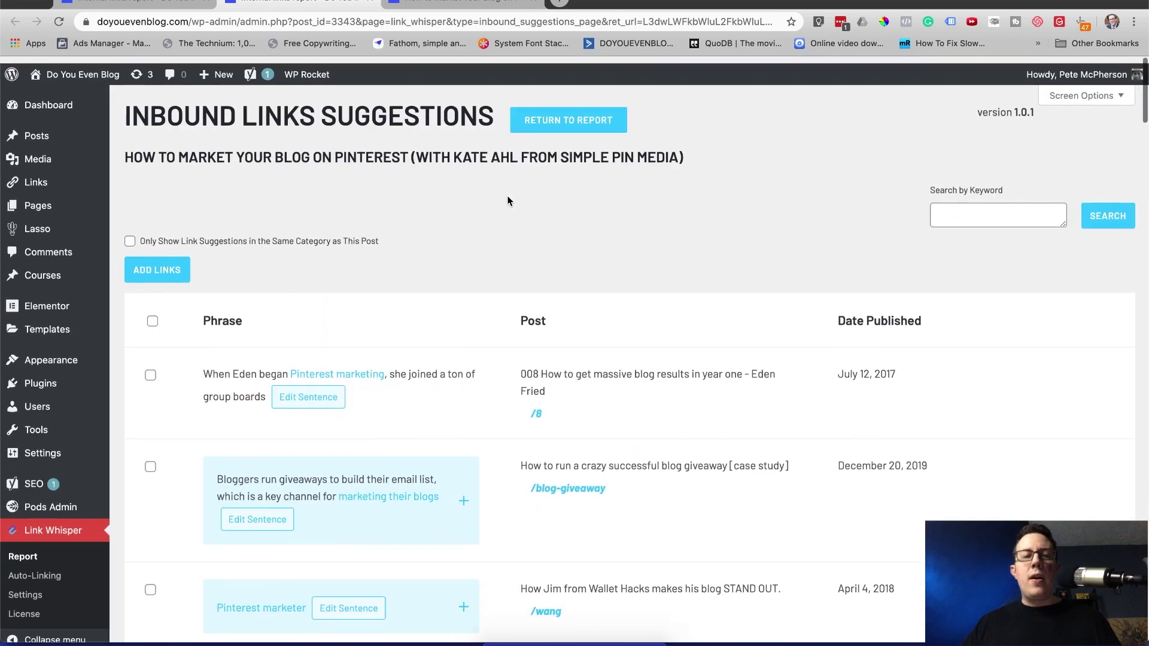
# - Open the first suggestion's sentence with the "Pinterest marketing" link in the sentence editor and save it
pyautogui.scroll(-3, 508, 201)
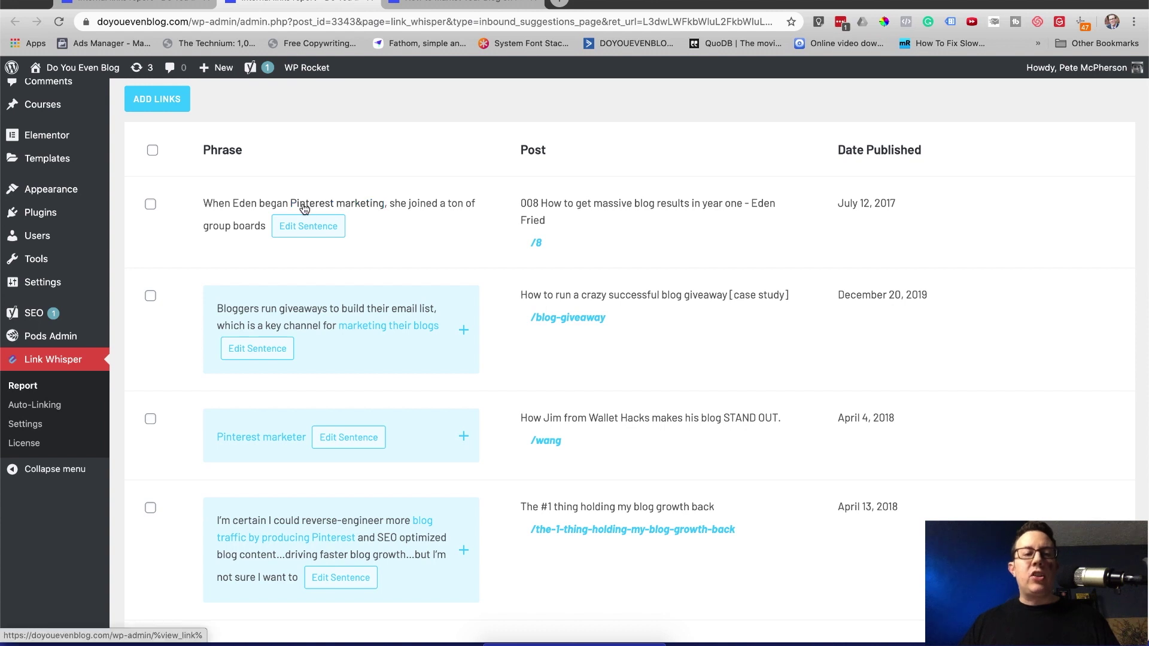
pyautogui.scroll(3, 300, 207)
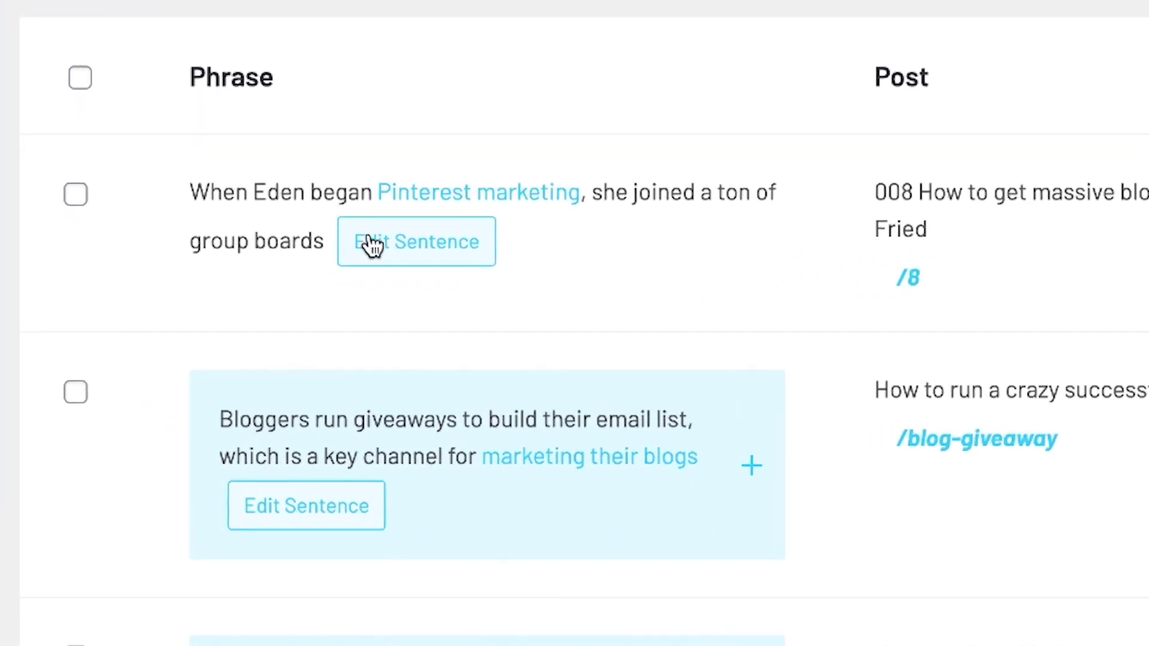
pyautogui.click(314, 364)
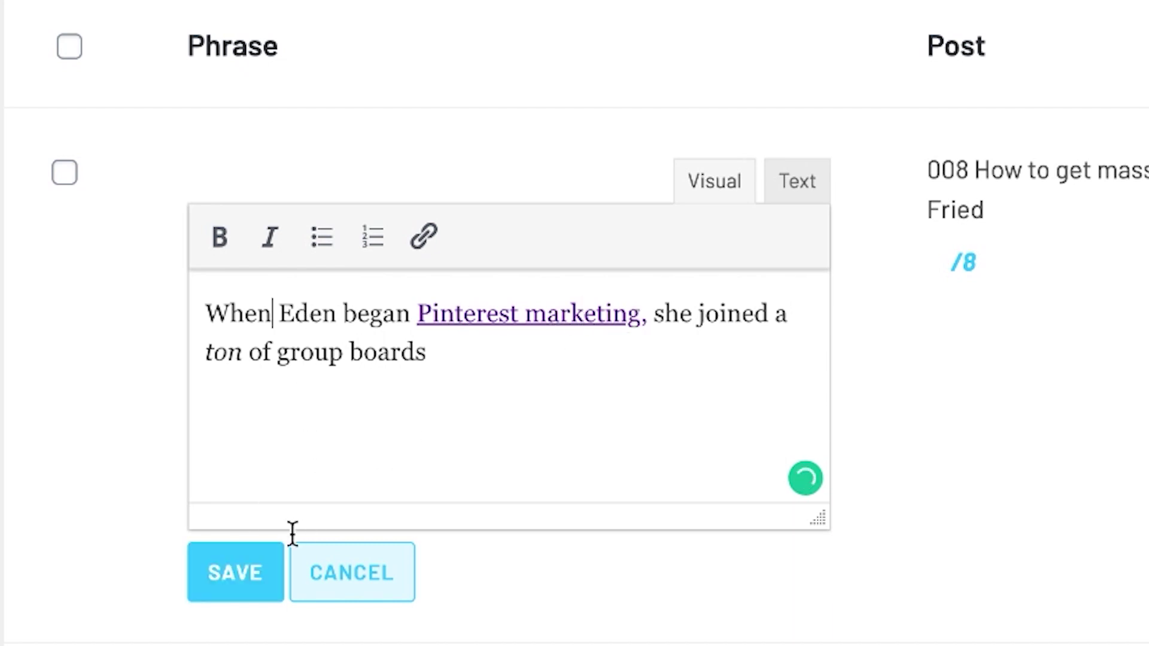
pyautogui.click(229, 579)
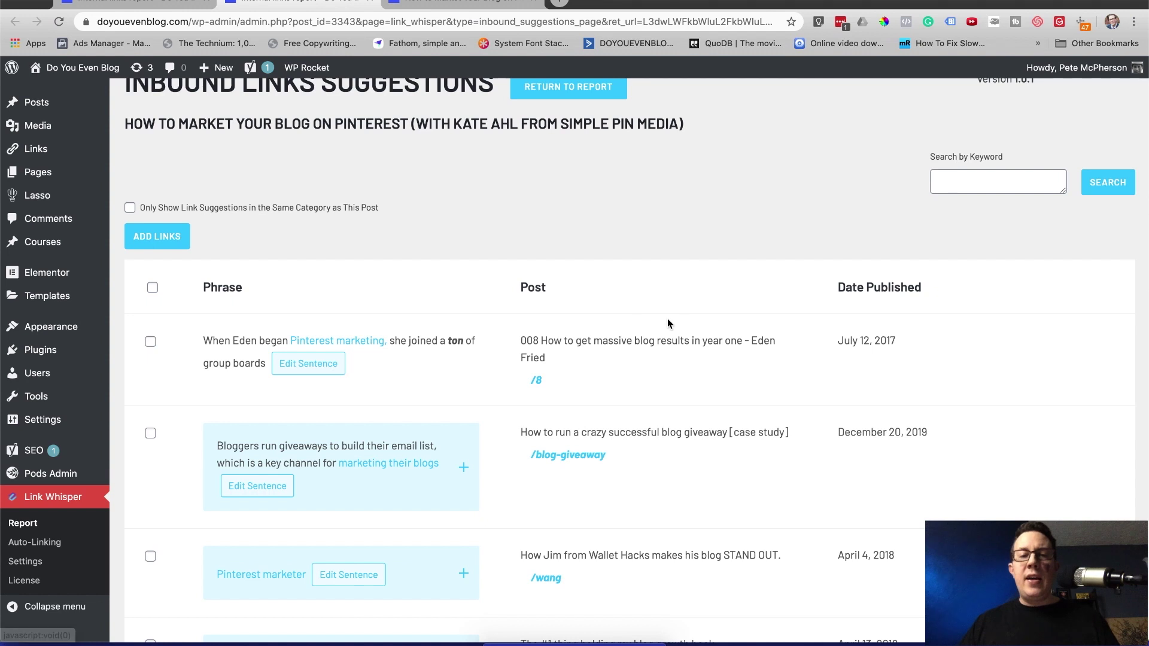
# - Select the inbound link suggestions from the /8 post and the "Online Courses Don't Drive Success" post
pyautogui.scroll(-1, 619, 322)
pyautogui.scroll(1, 586, 316)
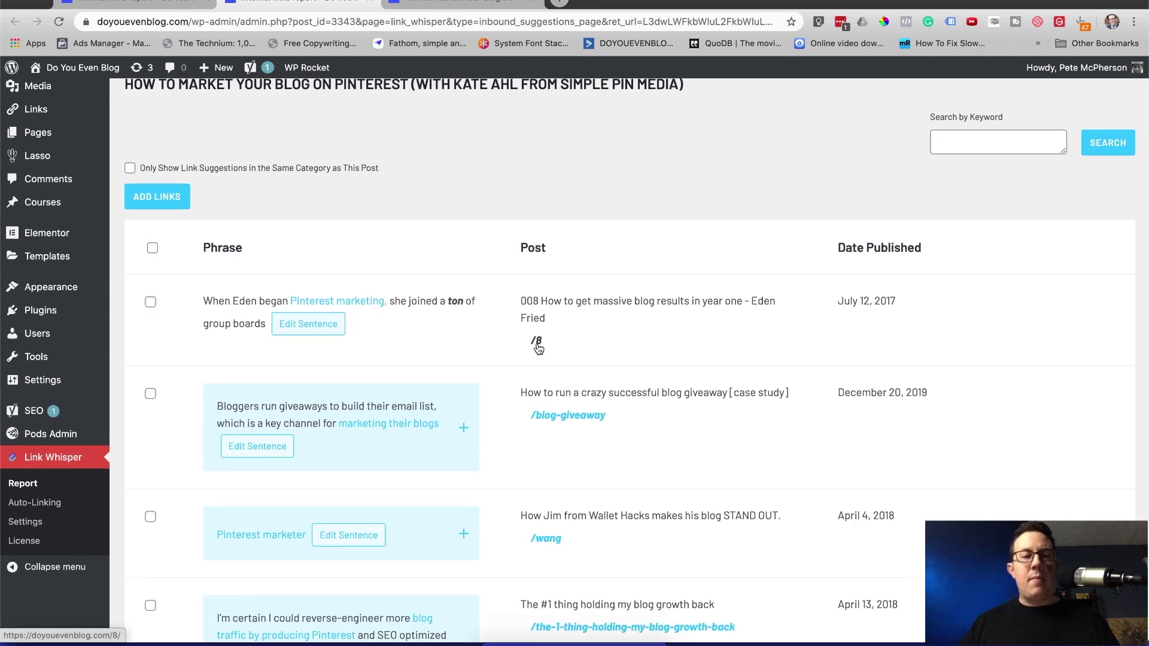
pyautogui.scroll(-1, 634, 326)
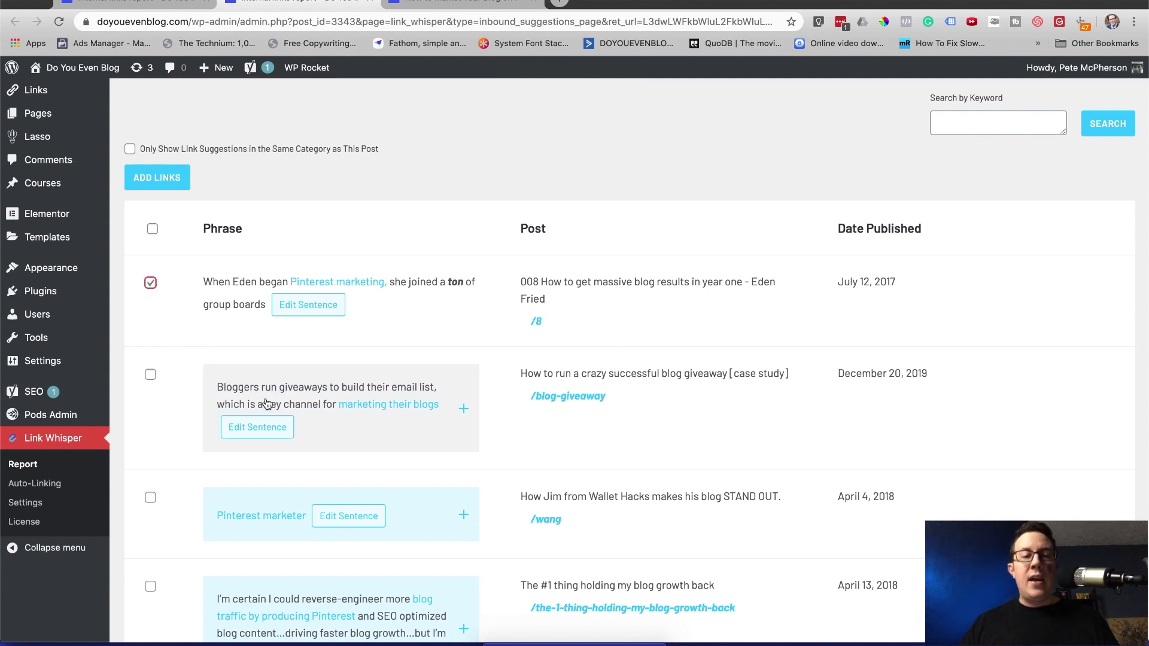
pyautogui.scroll(-2, 266, 404)
pyautogui.scroll(-7, 322, 381)
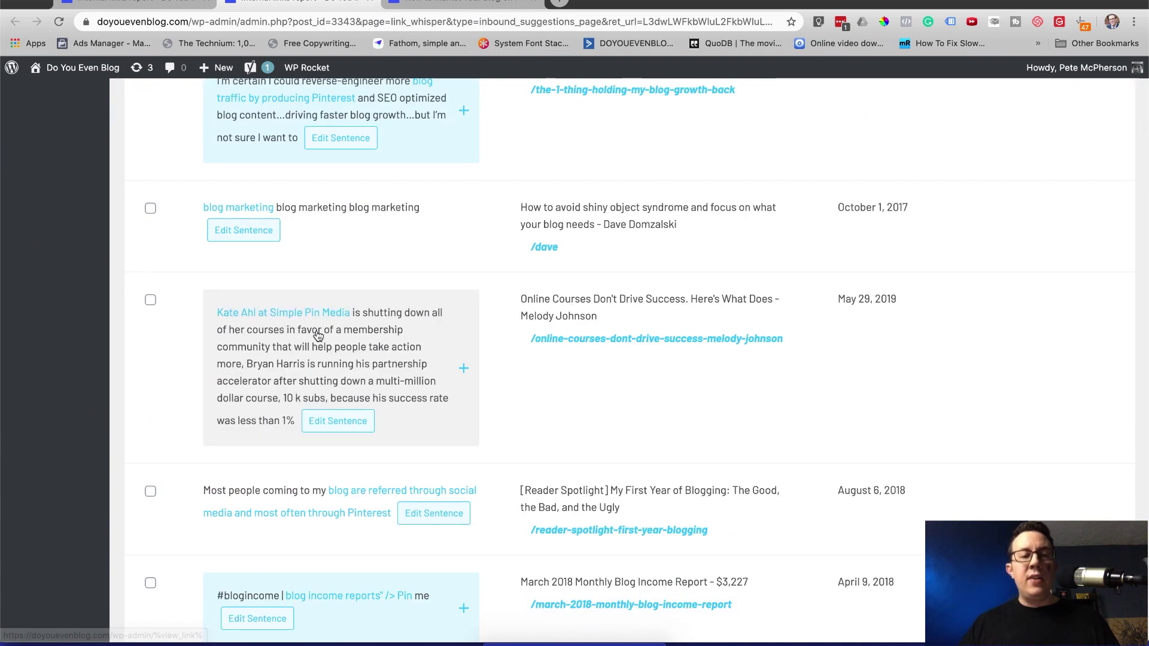
pyautogui.click(150, 300)
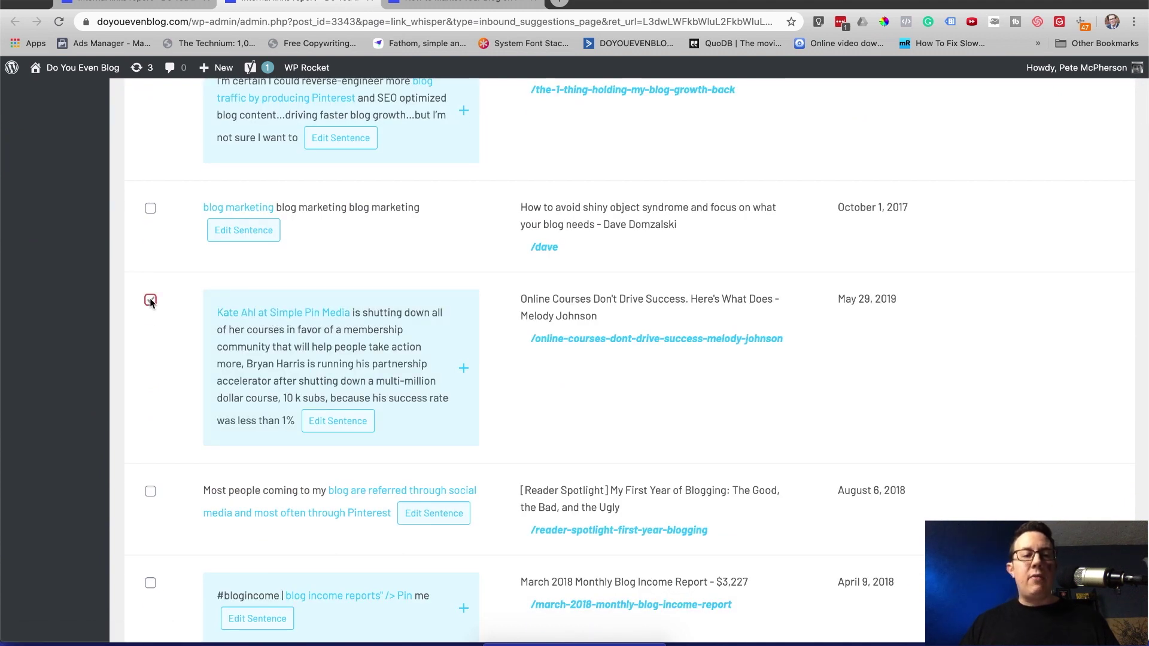
# - Add the selected inbound links to the "How to Market Your Blog on Pinterest" post and dismiss the confirmation
pyautogui.scroll(15, 305, 321)
pyautogui.click(159, 267)
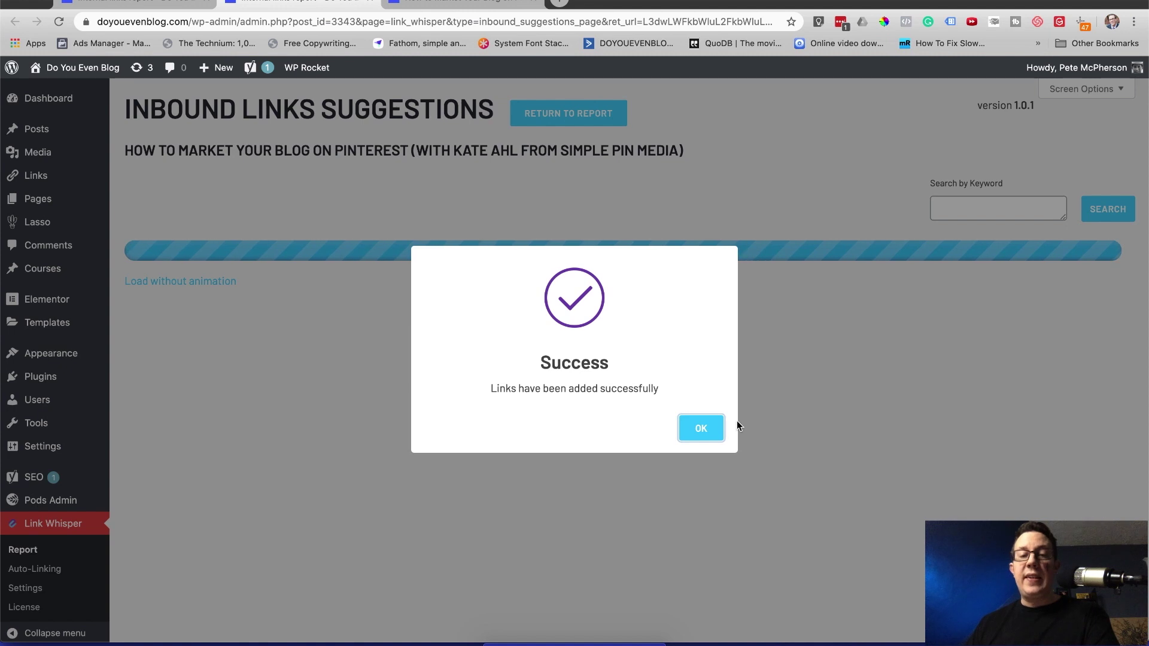
pyautogui.click(708, 428)
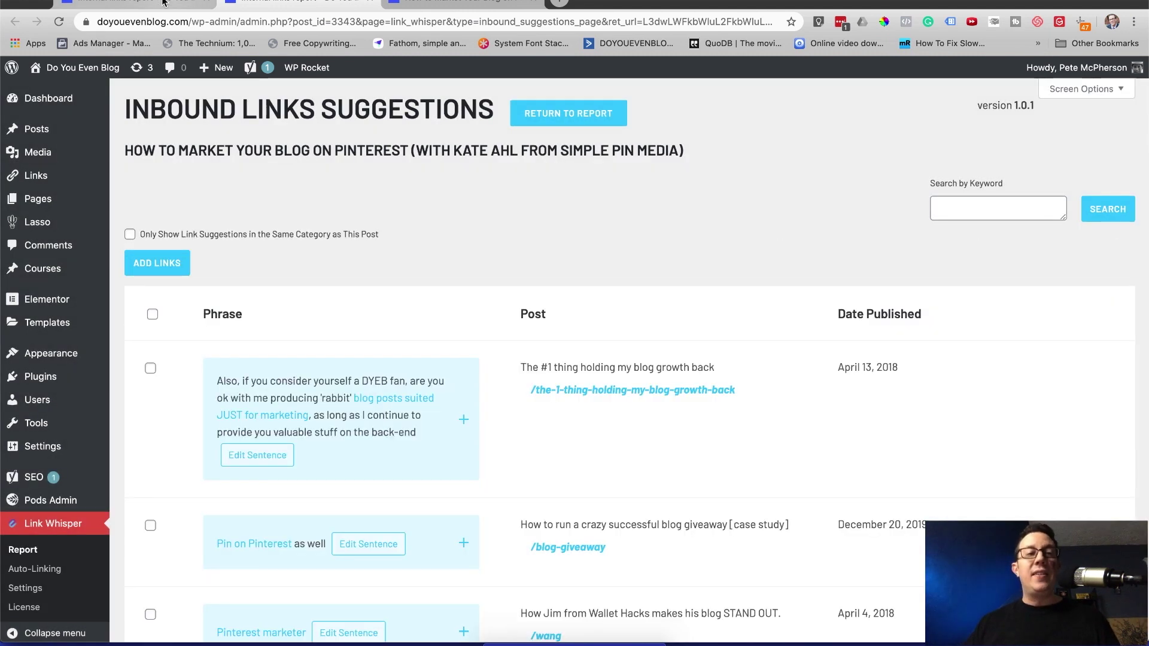
# - Return to the links report, look through the older posts, and open the inbound link suggestions for the "60-Minute SEO" post
pyautogui.click(163, 2)
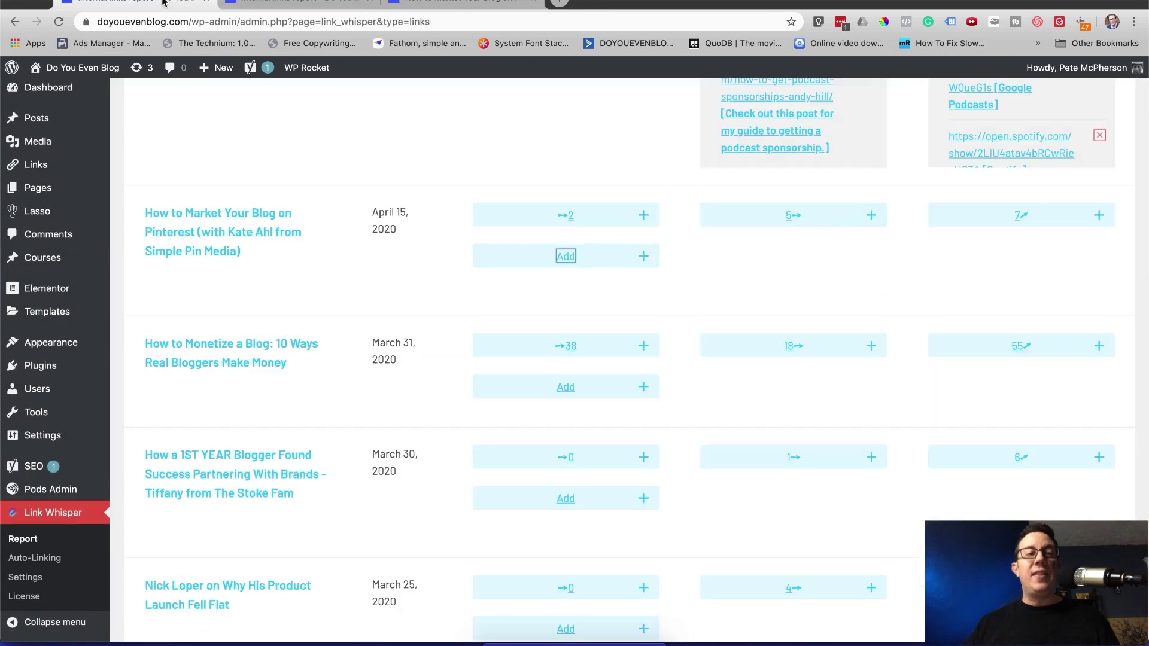
pyautogui.scroll(-18, 551, 276)
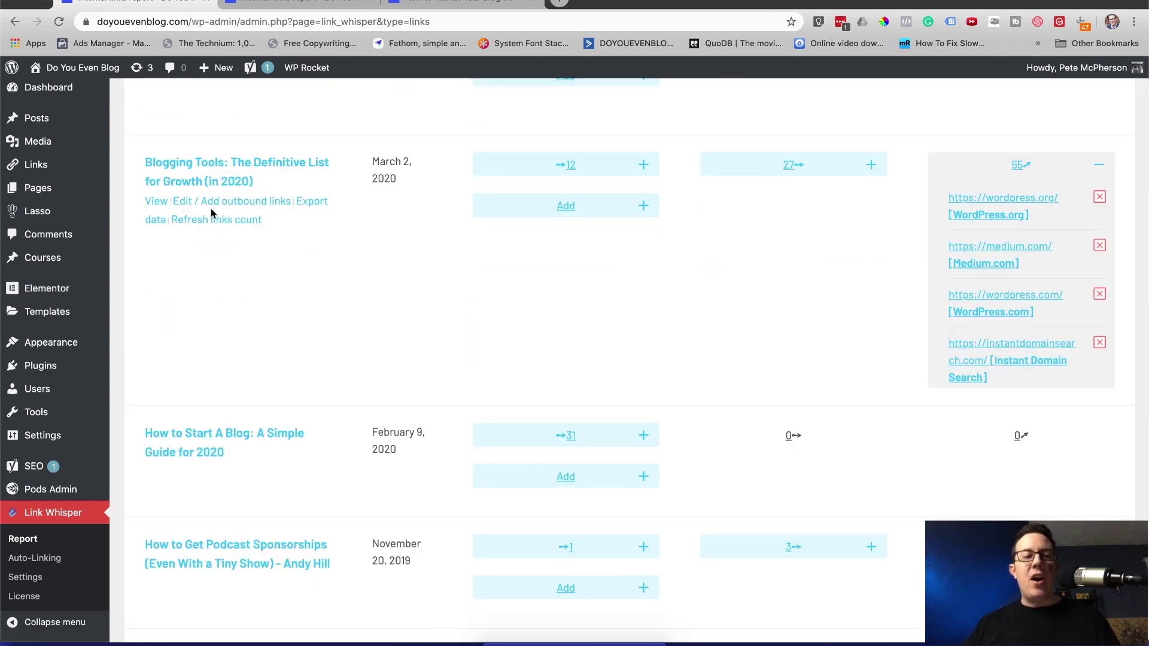
pyautogui.scroll(-3, 212, 214)
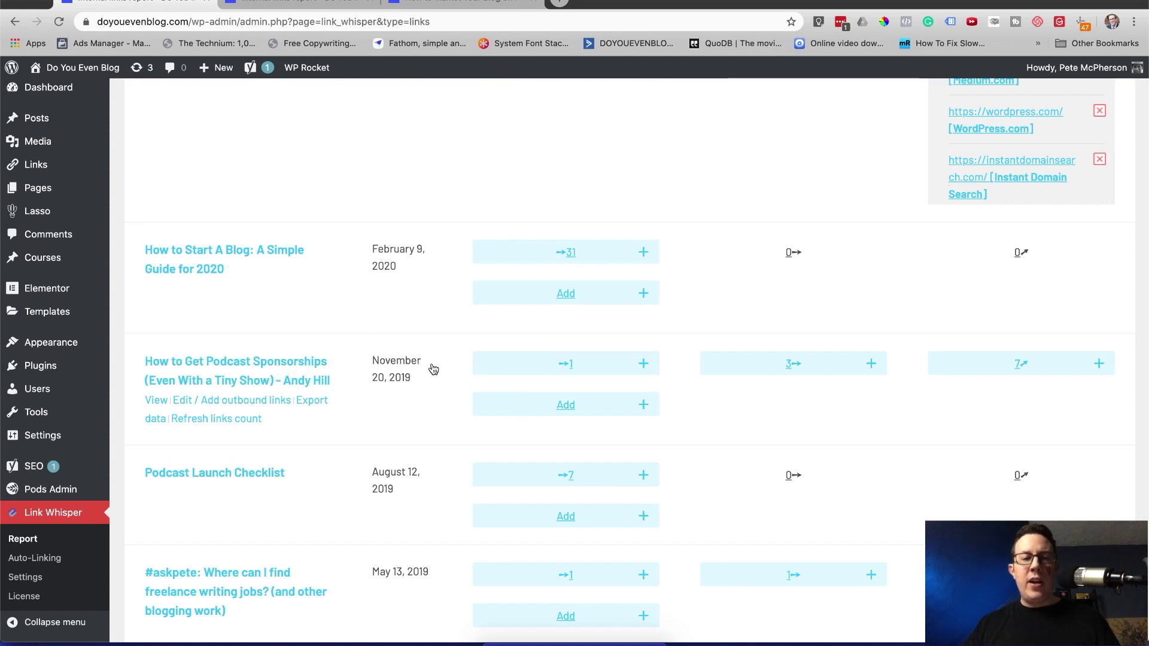
pyautogui.scroll(-2, 574, 365)
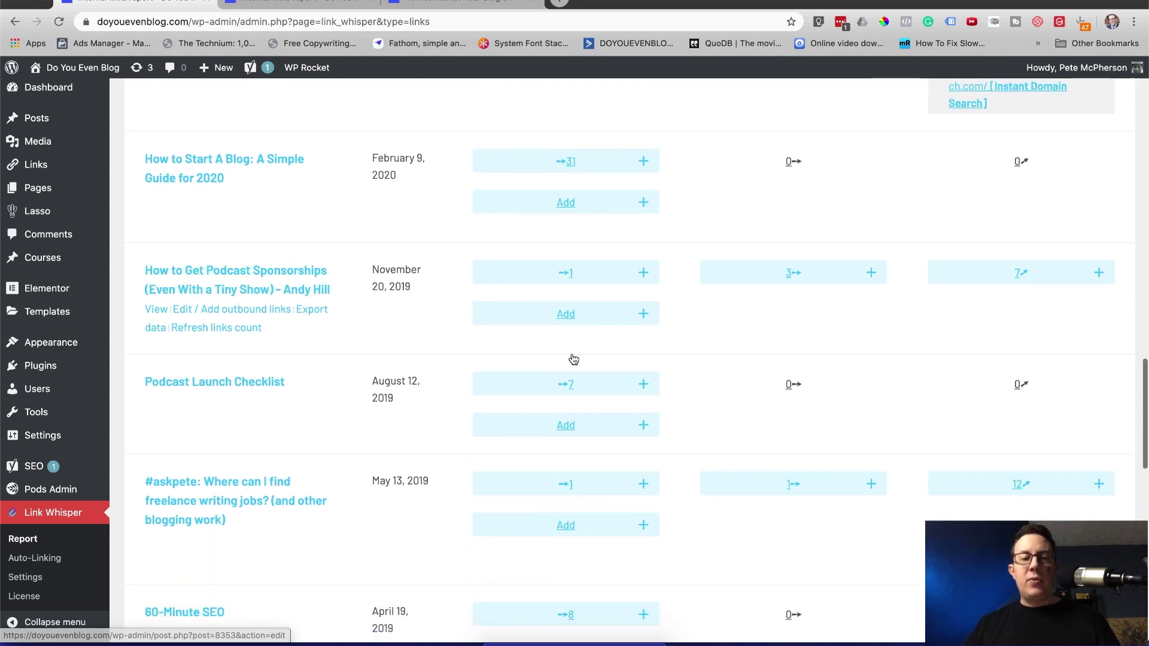
pyautogui.scroll(-3, 384, 359)
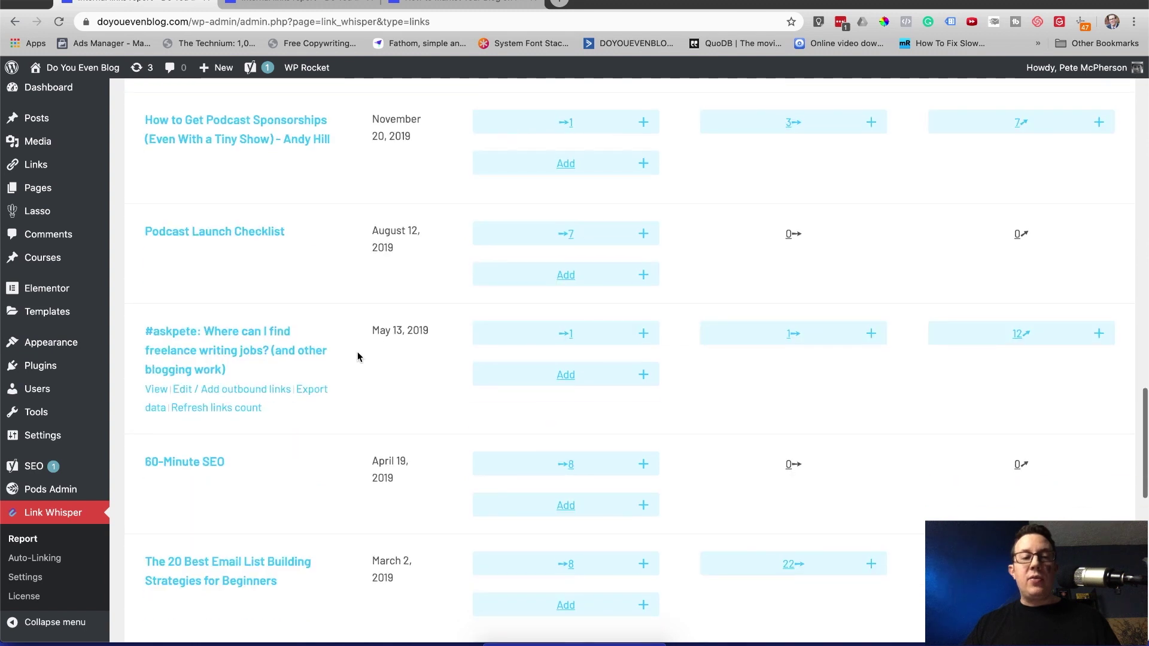
pyautogui.scroll(-2, 292, 353)
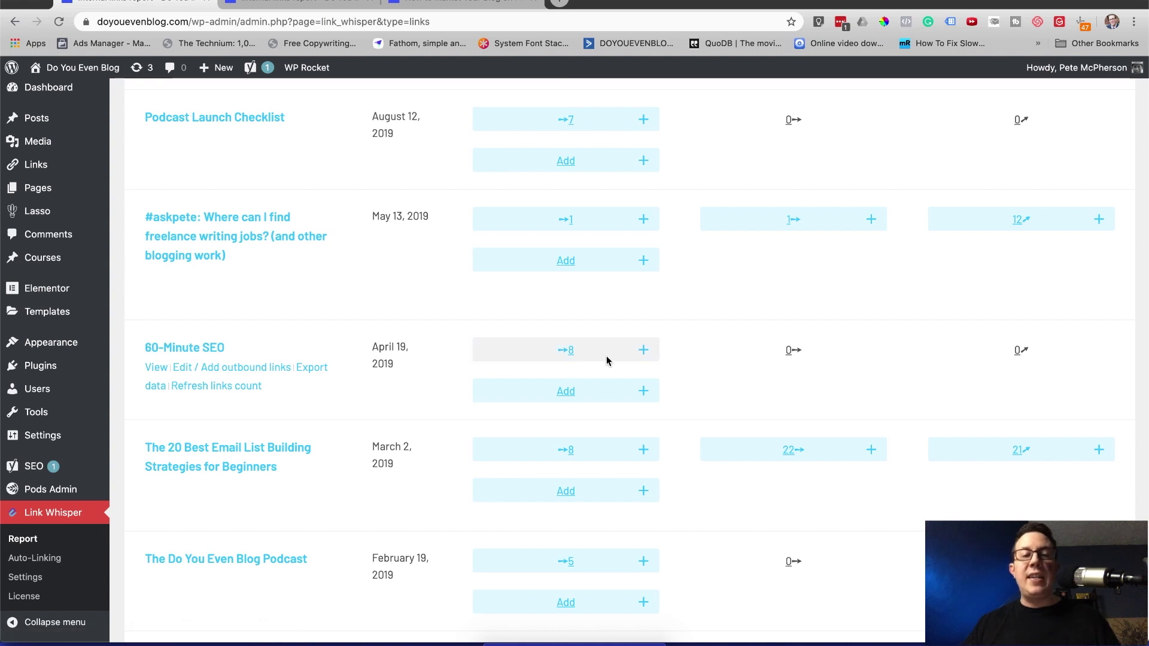
pyautogui.click(566, 391)
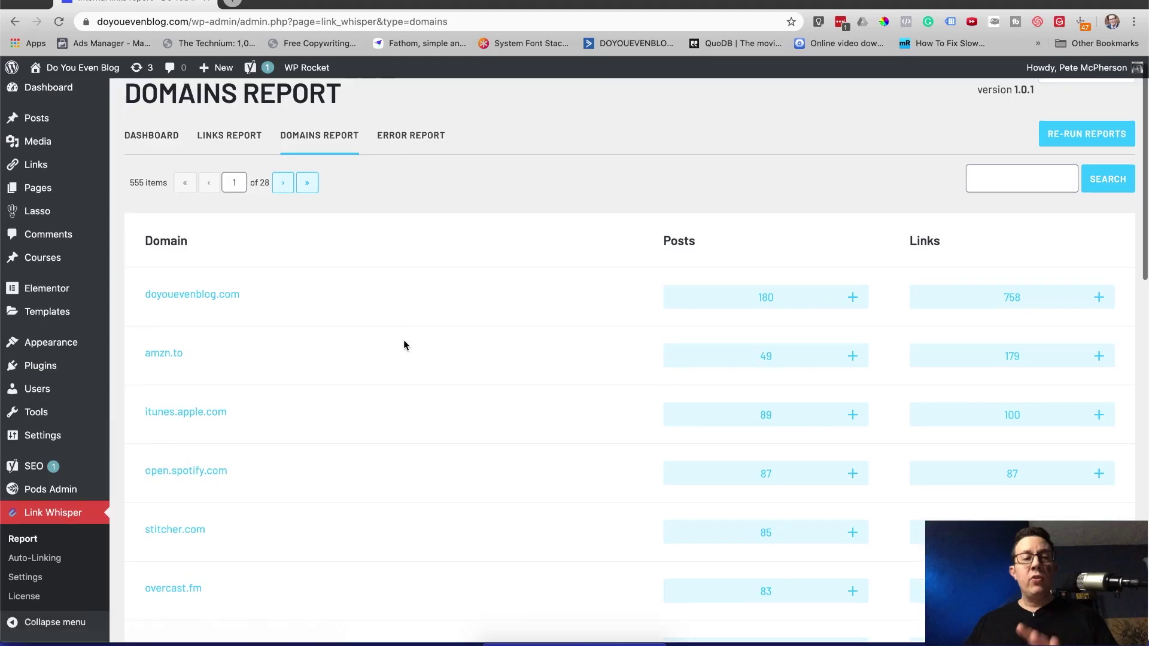
# - Look through the first page of linked domains in the domains report
pyautogui.scroll(-3, 403, 343)
pyautogui.scroll(-4, 404, 340)
pyautogui.scroll(-10, 404, 345)
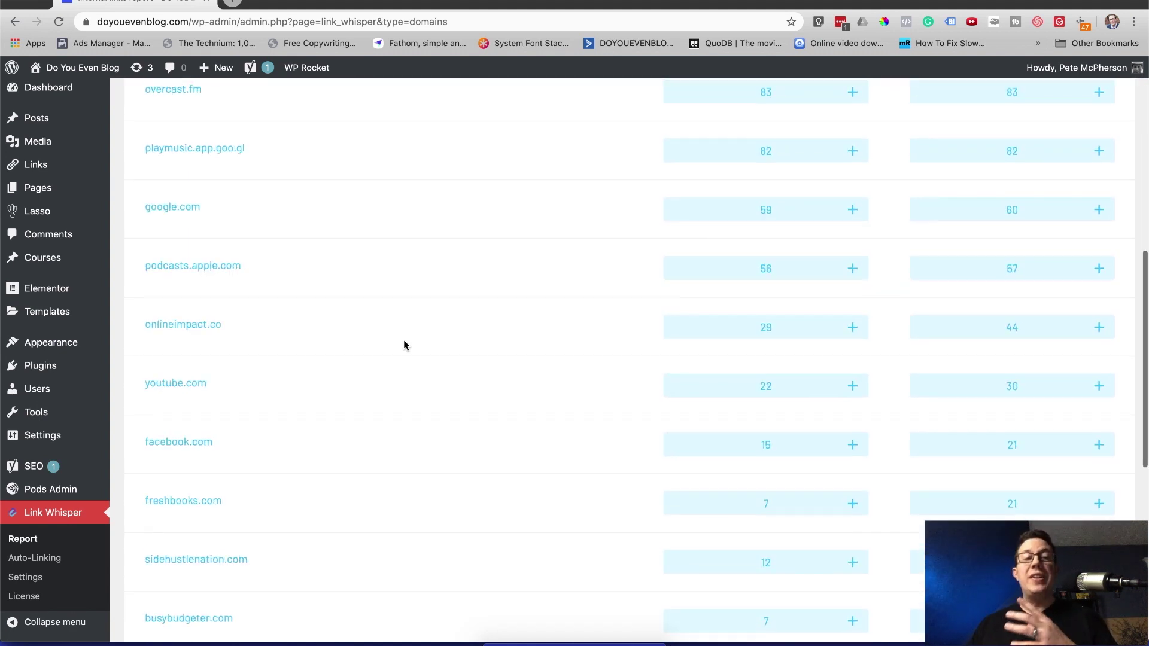
pyautogui.scroll(15, 404, 345)
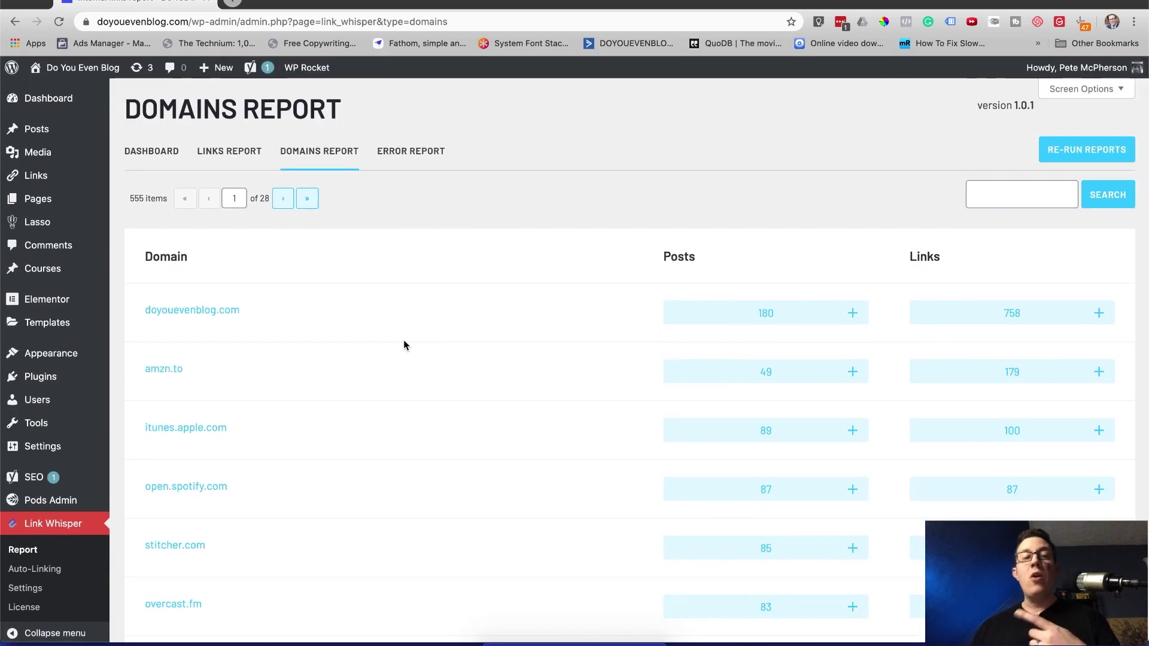
# - Expand the posts linking to doyouevenblog.com, review them, and look over the other domains in the report
pyautogui.scroll(-2, 403, 345)
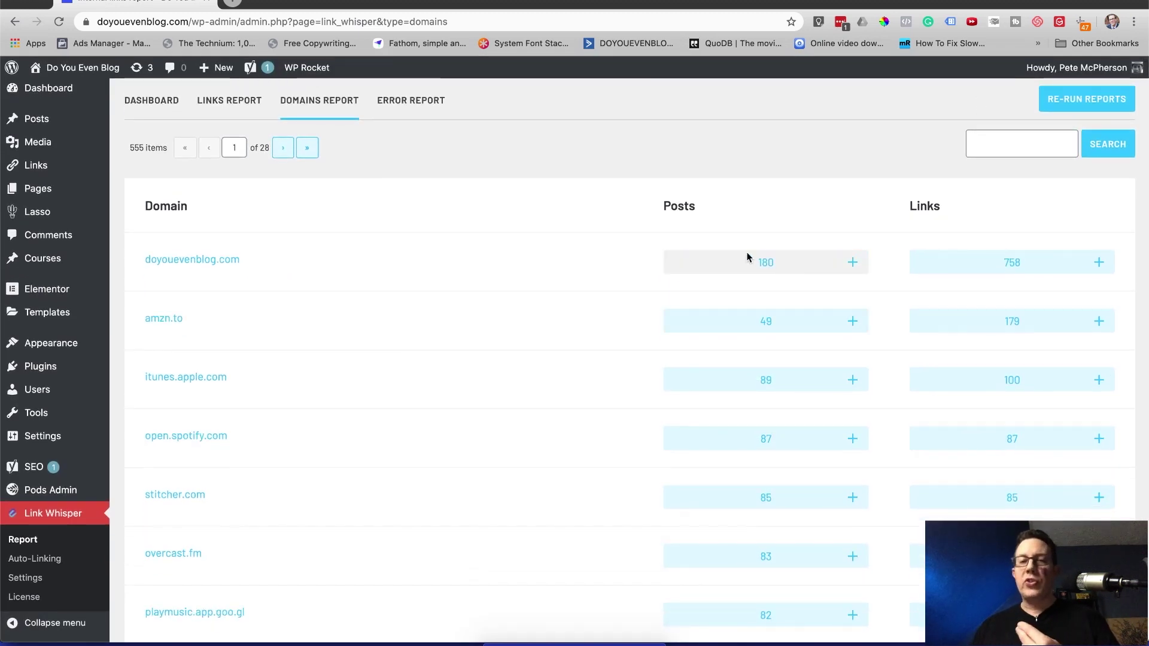
pyautogui.click(749, 263)
pyautogui.scroll(-2, 451, 301)
pyautogui.scroll(-10, 867, 302)
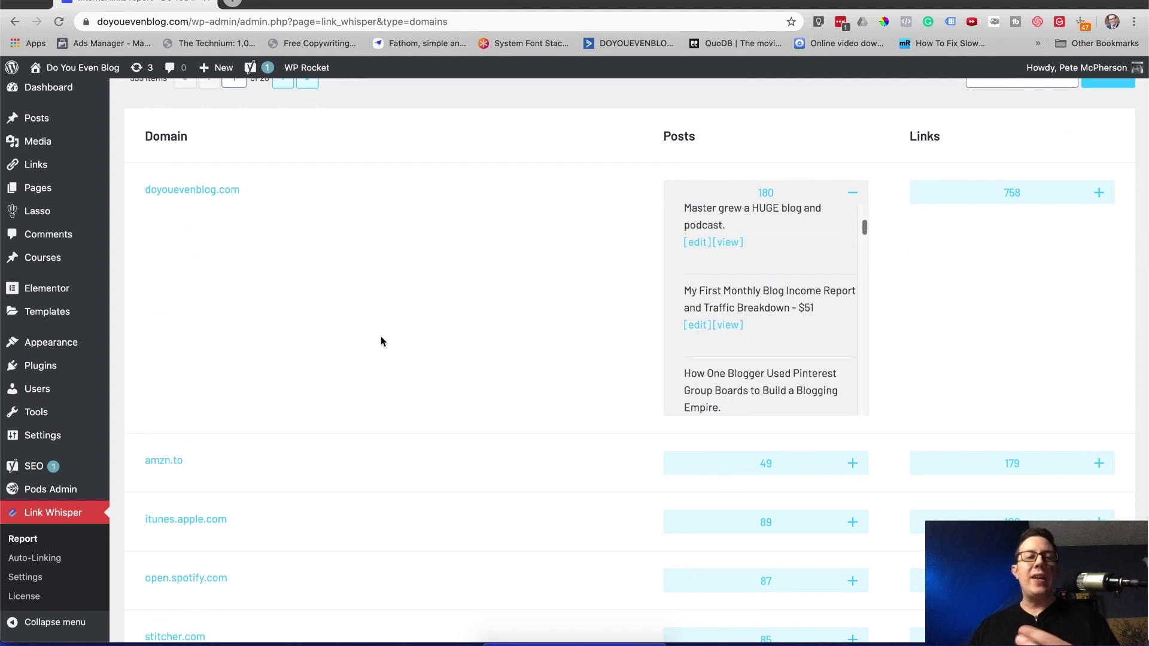
pyautogui.scroll(-5, 407, 344)
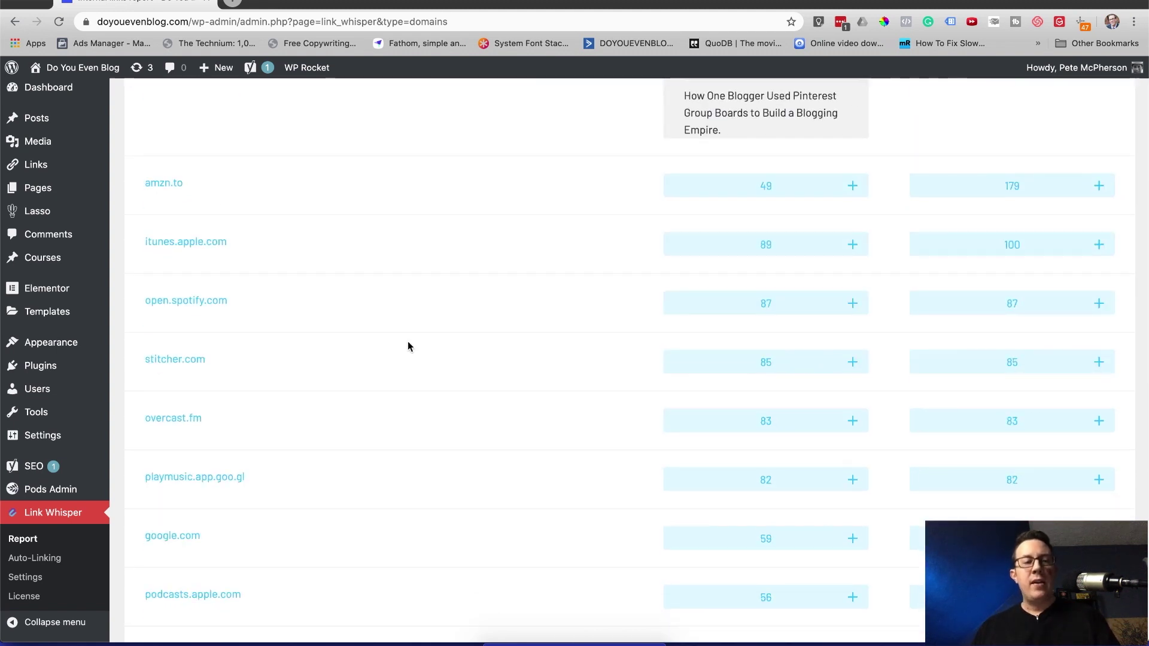
pyautogui.scroll(-2, 409, 346)
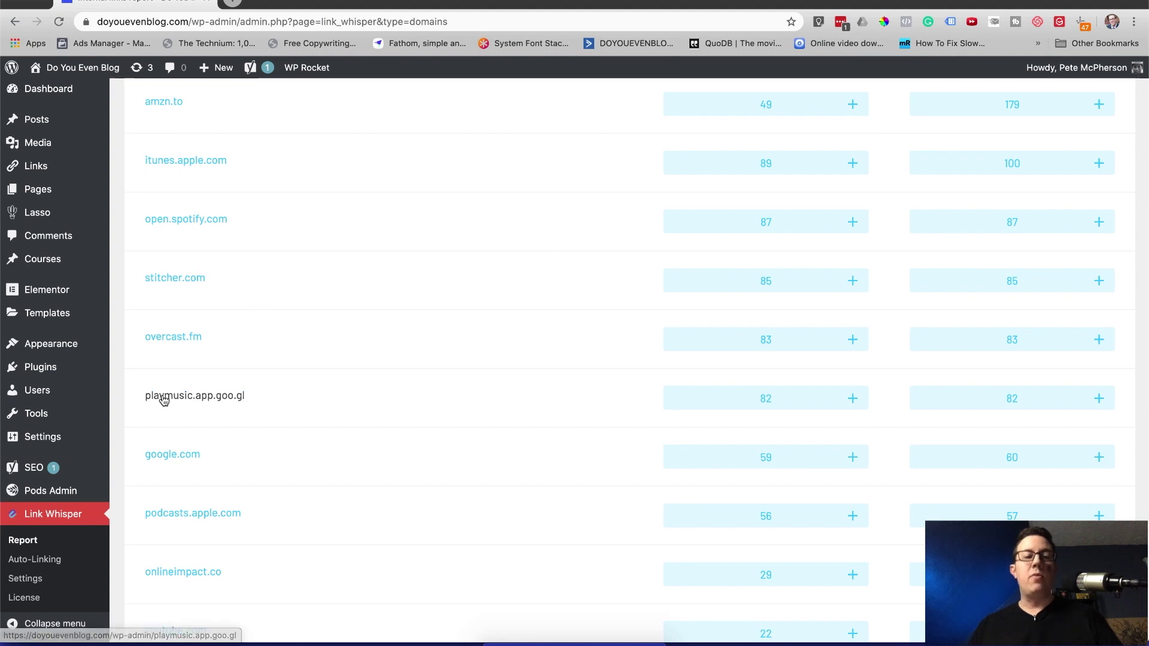
pyautogui.scroll(-3, 303, 444)
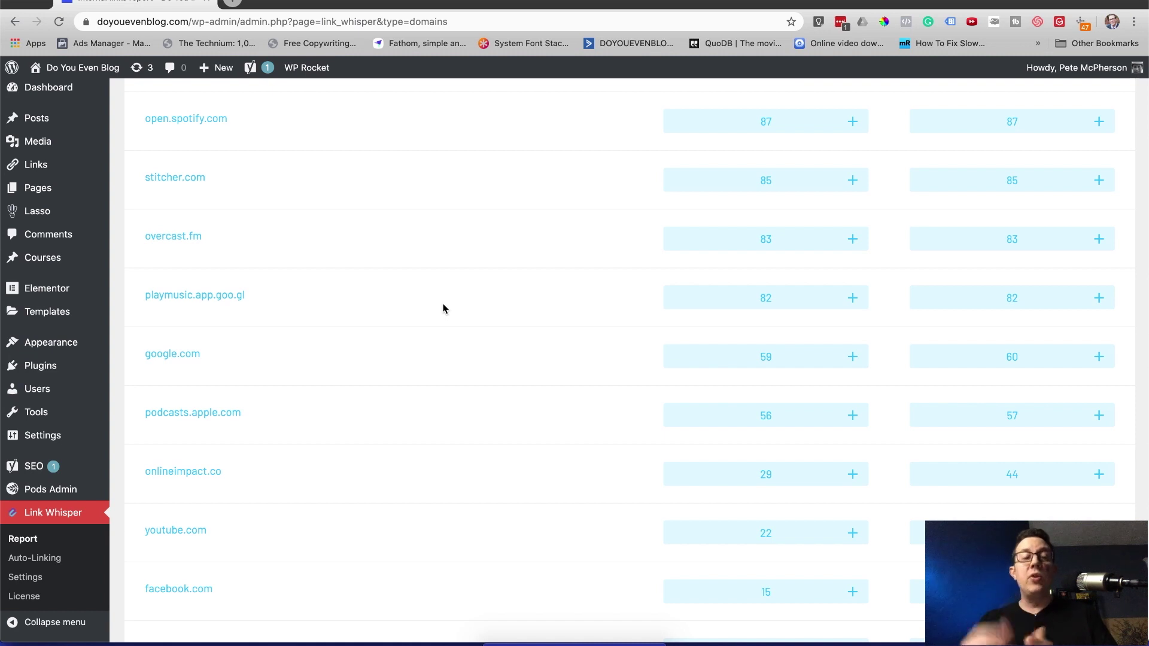
pyautogui.scroll(-1, 443, 308)
pyautogui.scroll(6, 443, 309)
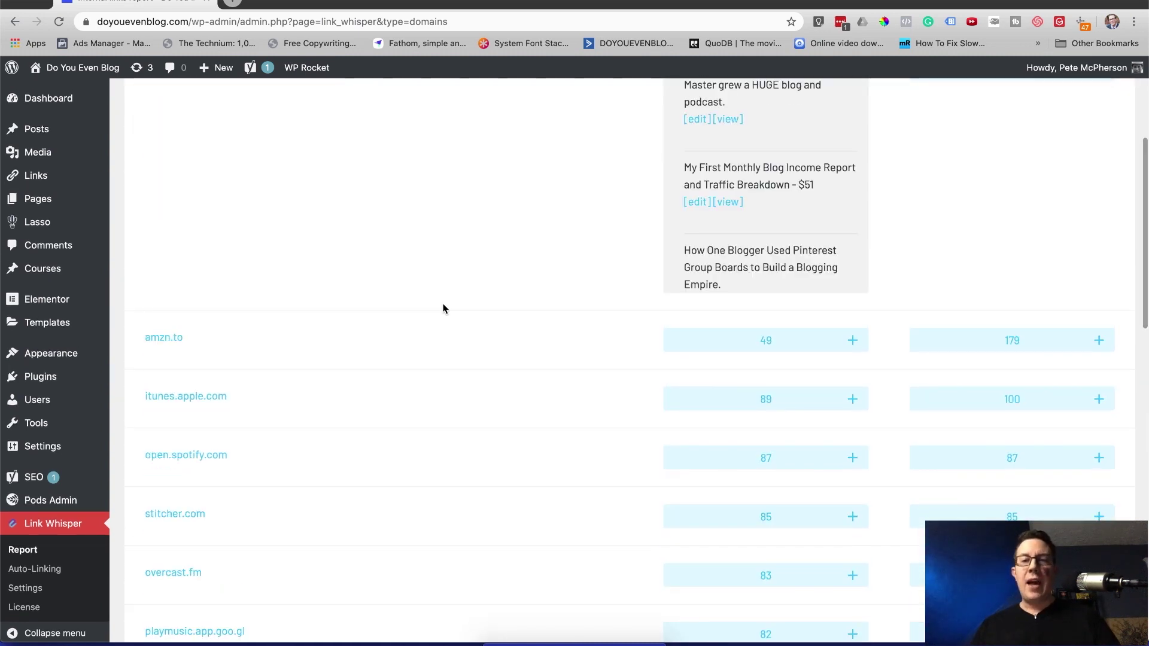
pyautogui.scroll(5, 443, 309)
pyautogui.scroll(-7, 443, 309)
pyautogui.scroll(7, 443, 308)
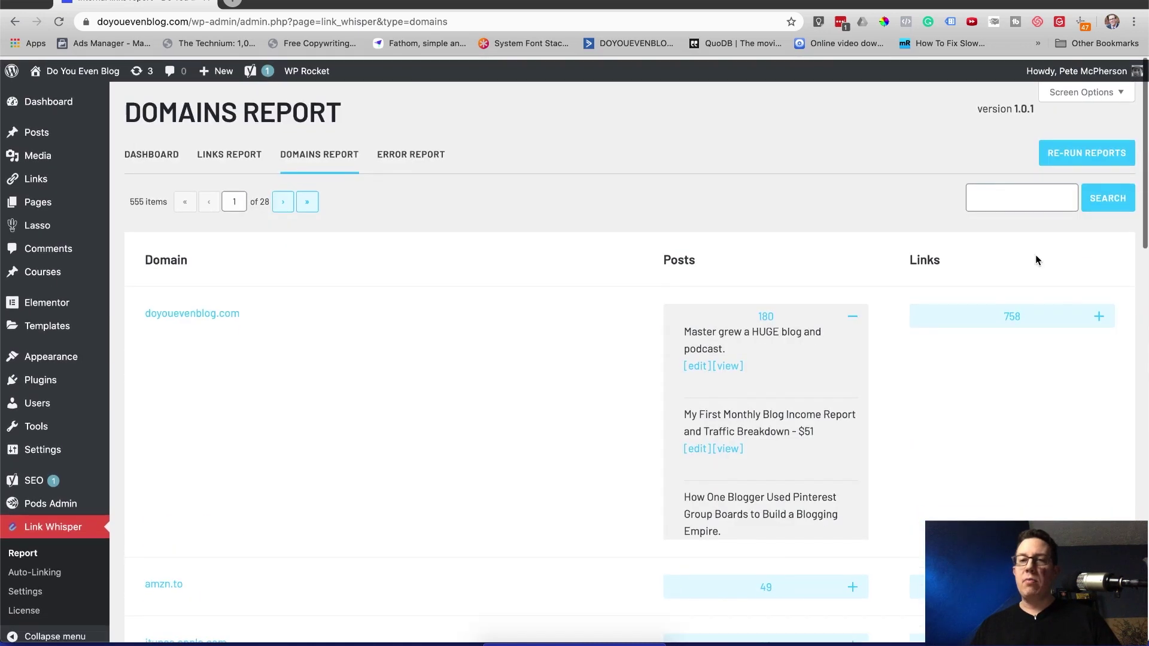
# - Search the domains report for "play" and look through the posts that link to playmusic.app.goo.gl
pyautogui.click(1033, 199)
pyautogui.write('play')
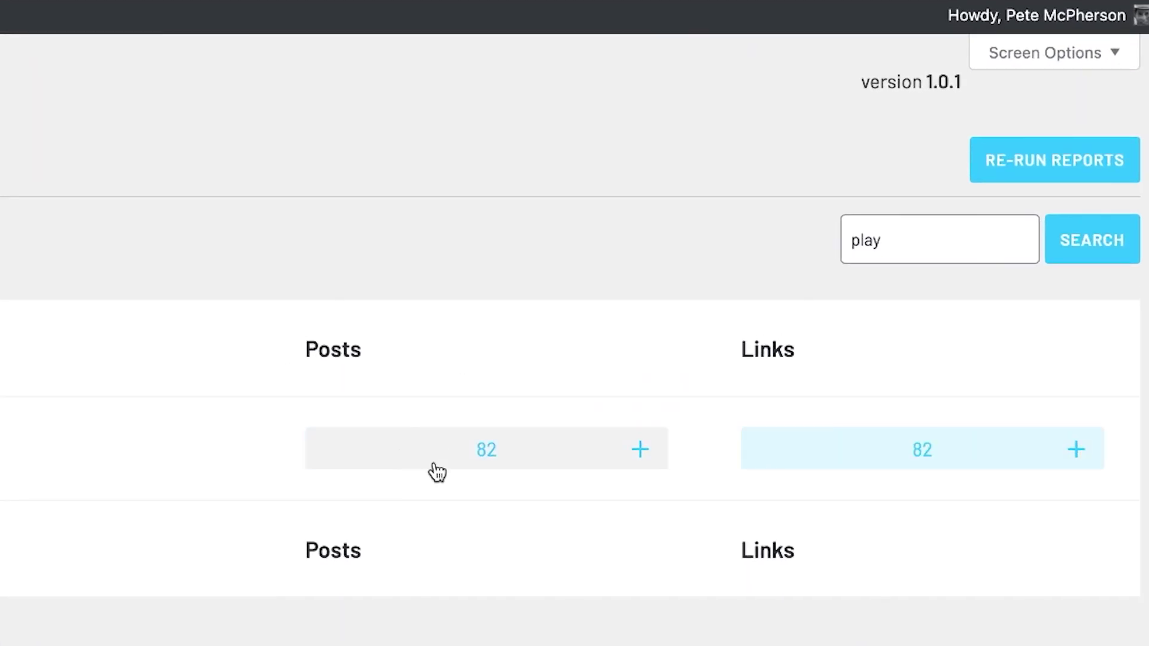
pyautogui.scroll(-1, 532, 437)
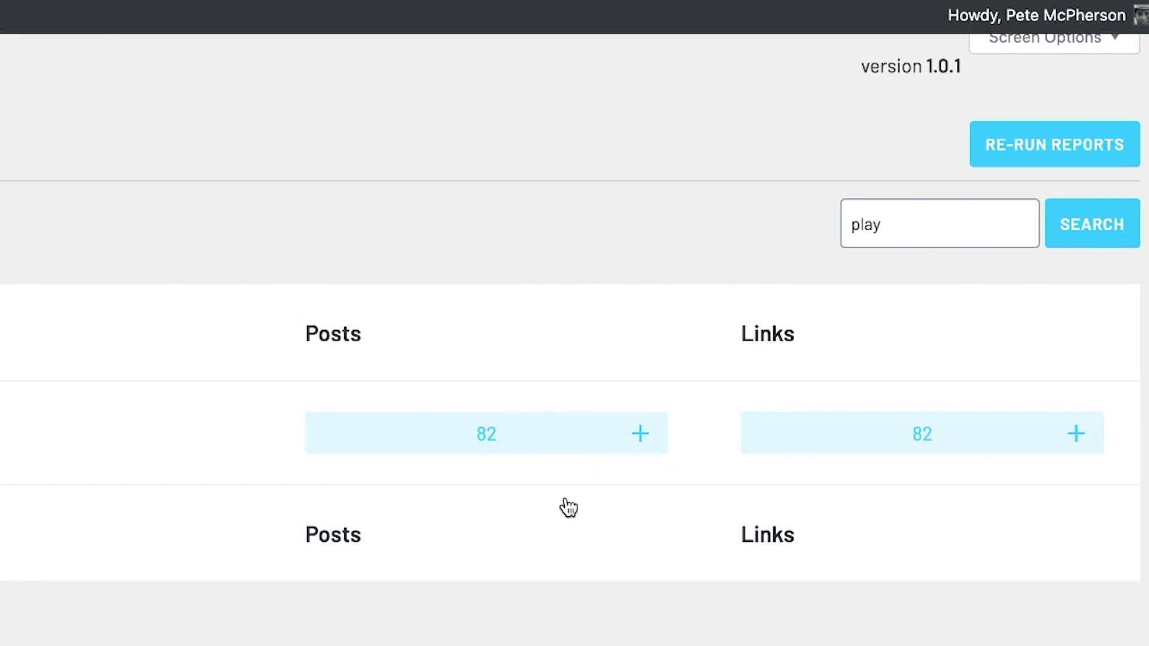
pyautogui.click(457, 429)
pyautogui.scroll(-5, 551, 270)
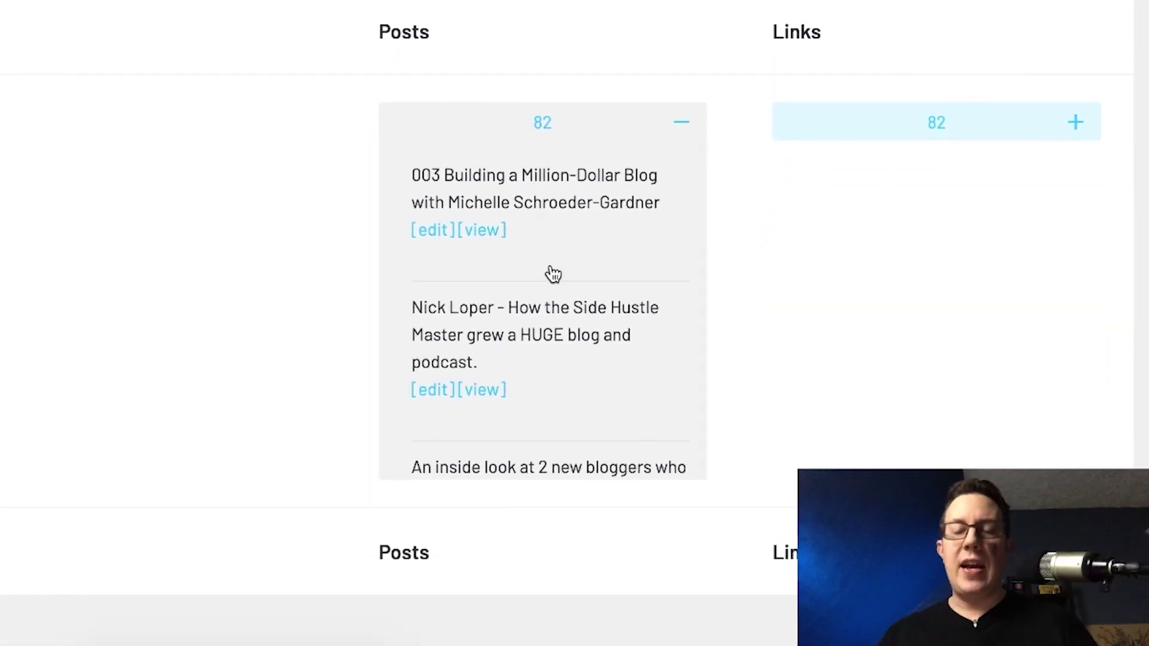
pyautogui.scroll(-10, 550, 263)
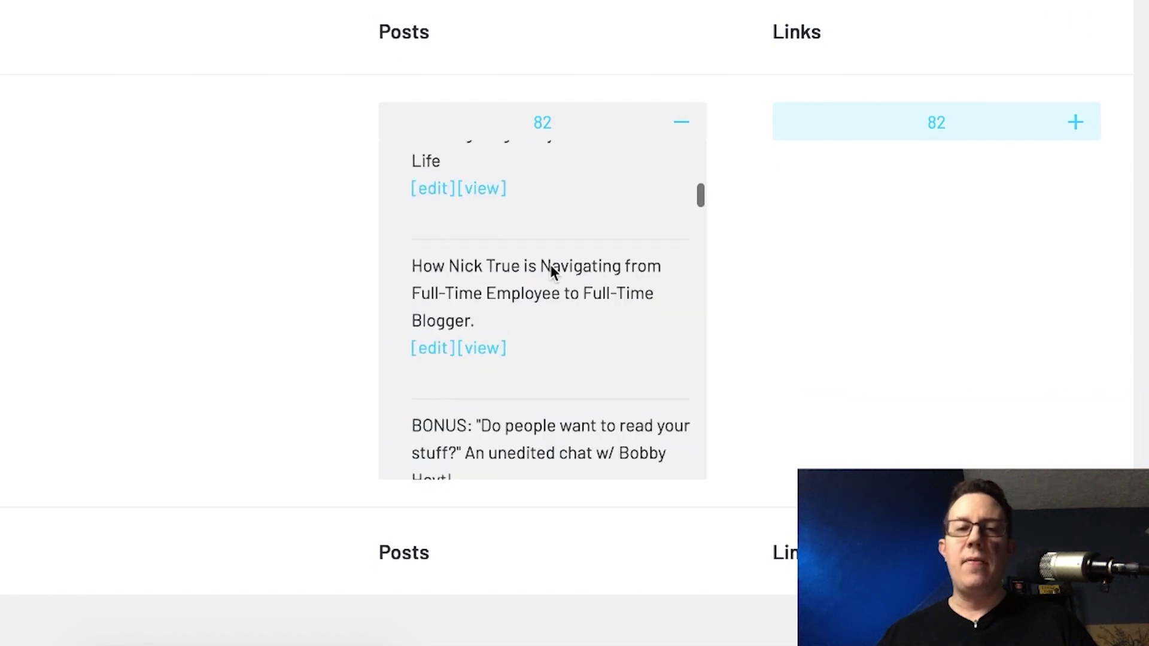
pyautogui.scroll(-6, 550, 263)
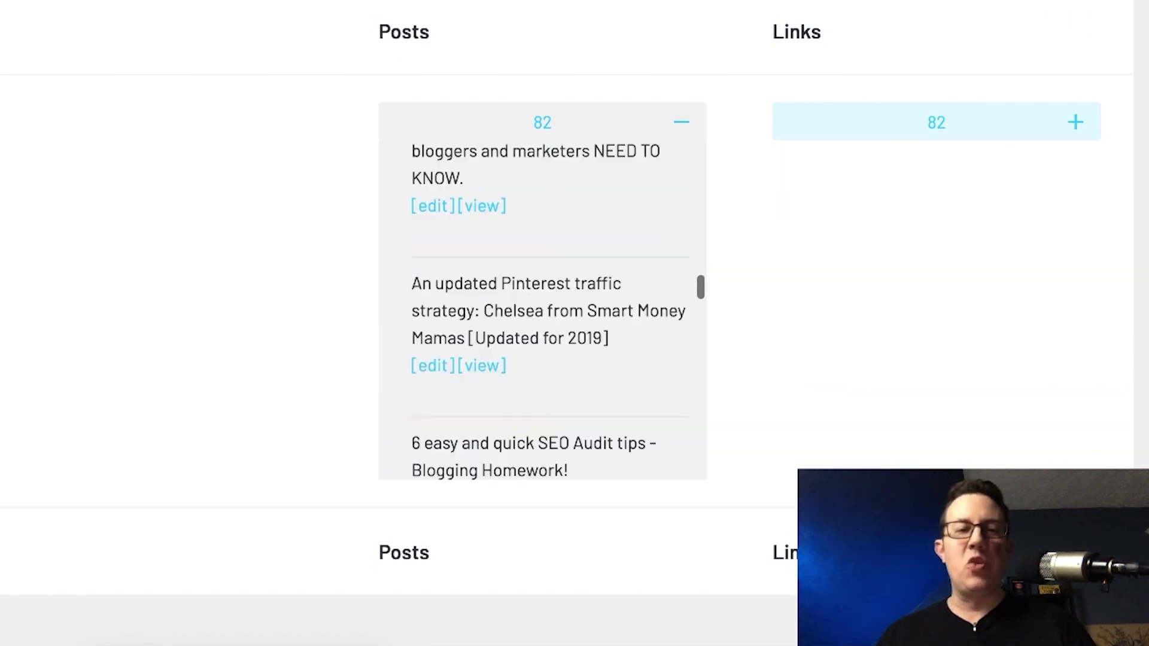
pyautogui.scroll(-3, 97, 270)
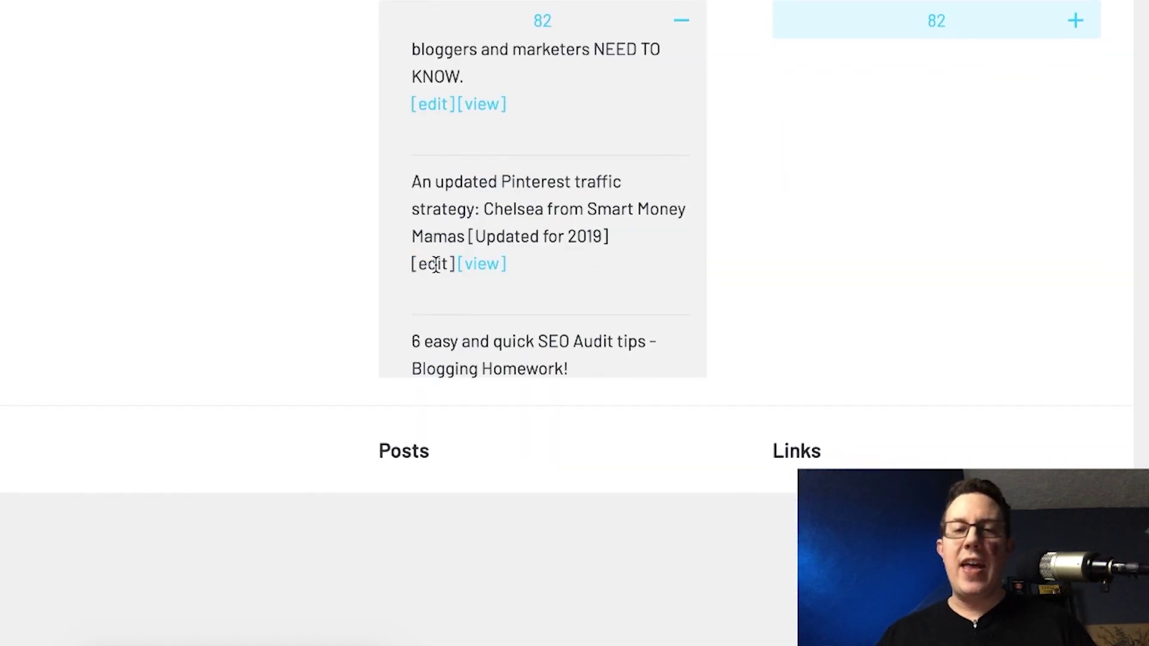
pyautogui.scroll(-8, 570, 260)
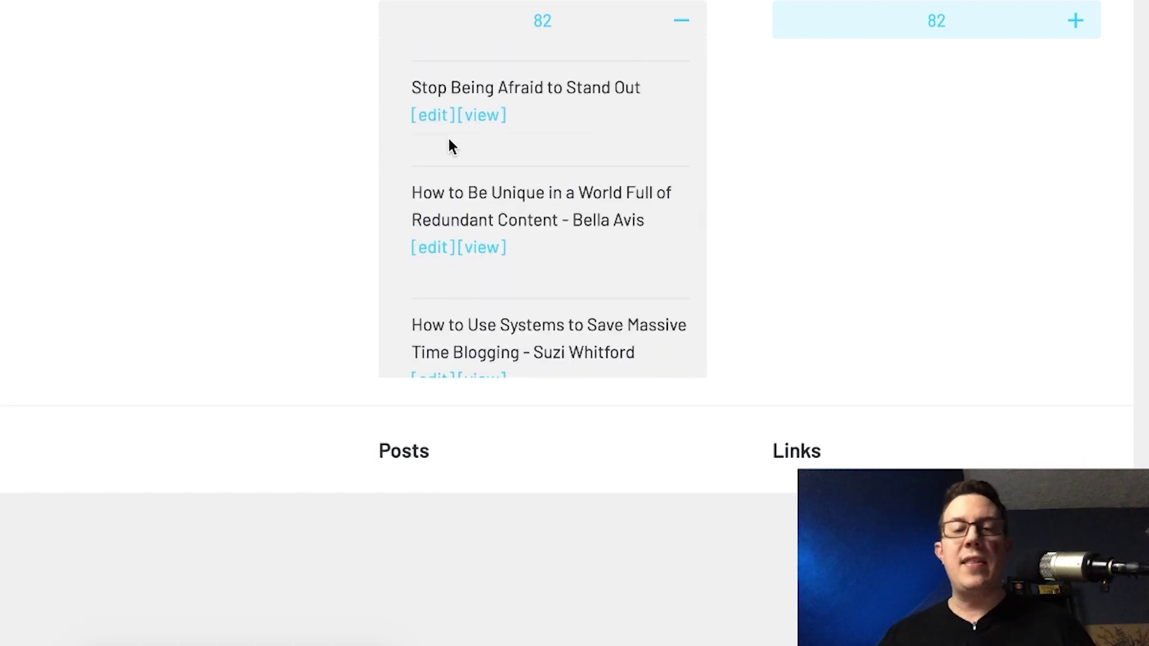
# - Open the "How to Be Unique in a World Full of Redundant Content" post for editing, and return to the domains report
pyautogui.click(434, 248)
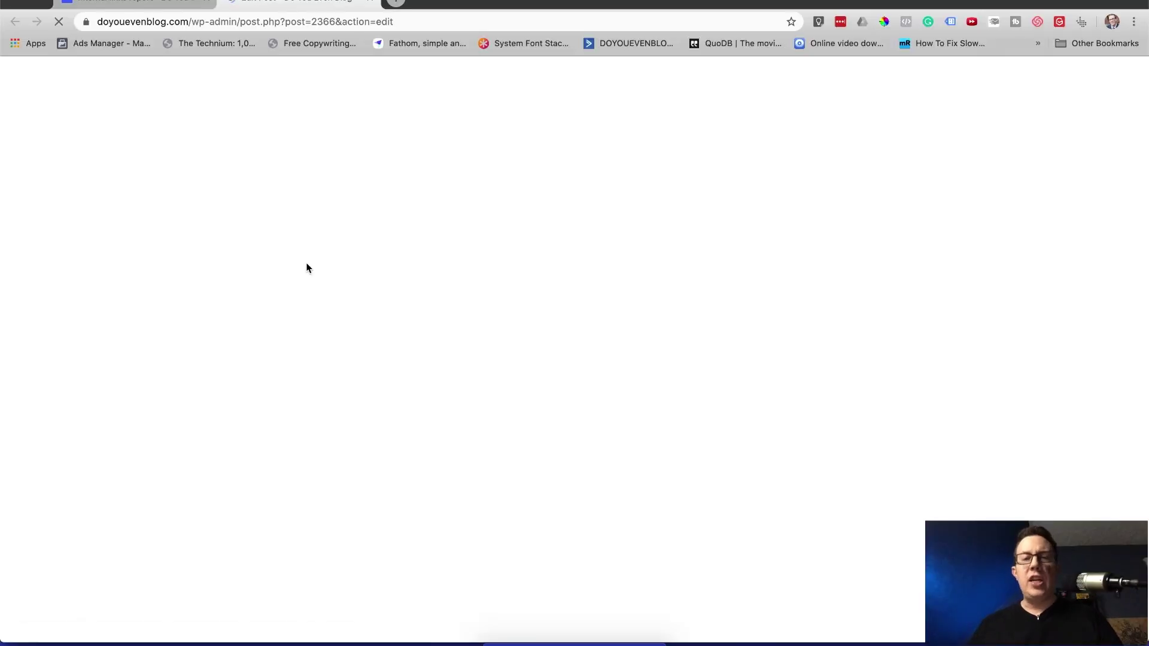
pyautogui.press('super+bracketleft')
pyautogui.scroll(2, 497, 297)
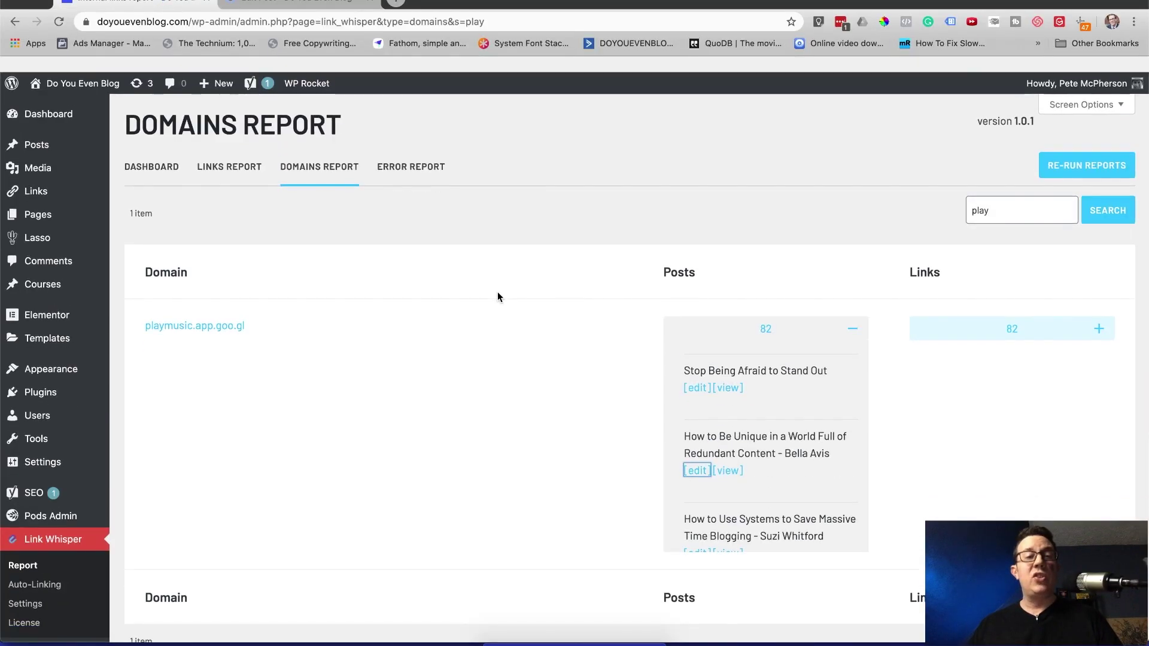
pyautogui.click(334, 157)
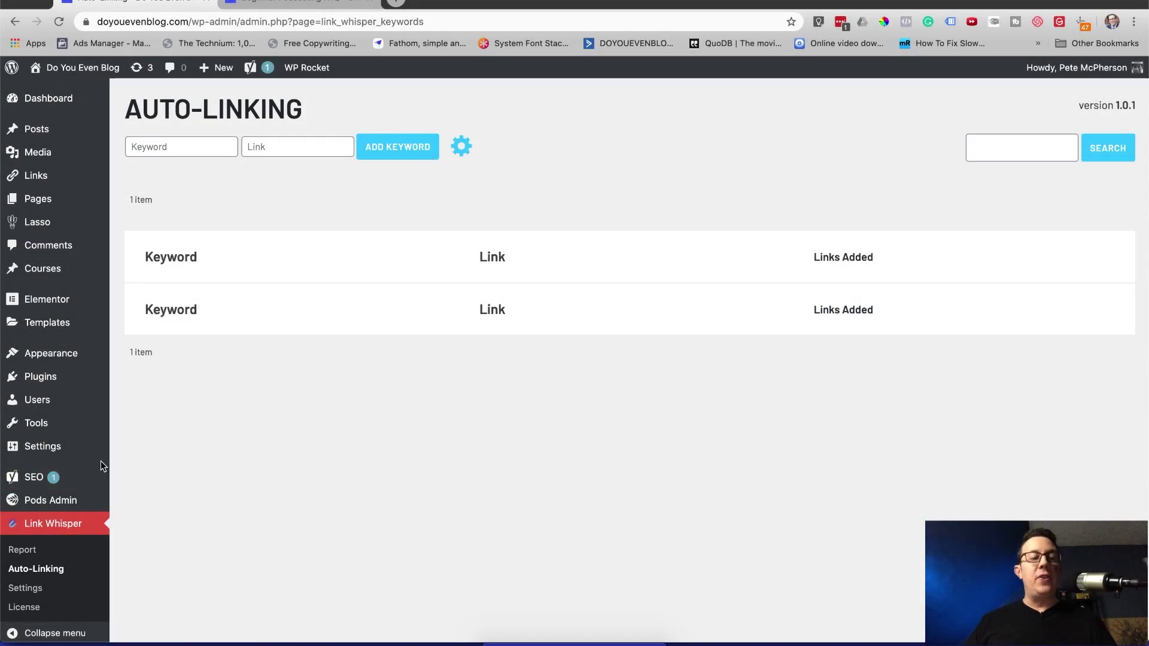
pyautogui.scroll(-1, 102, 466)
pyautogui.moveTo(101, 467)
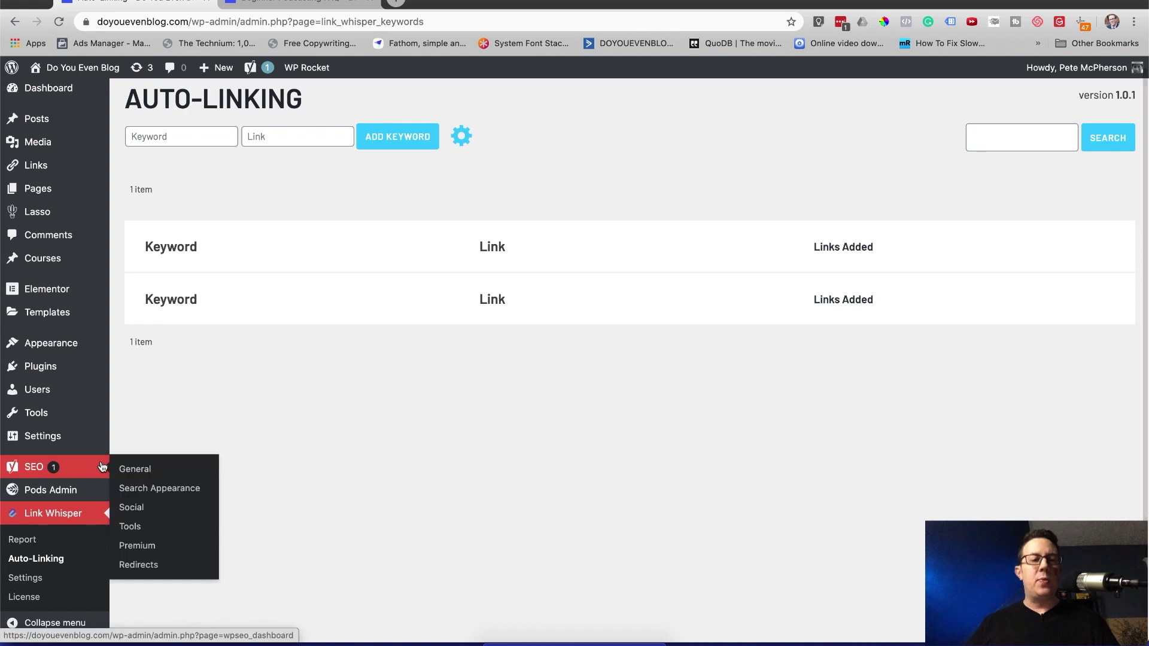
pyautogui.scroll(1, 426, 452)
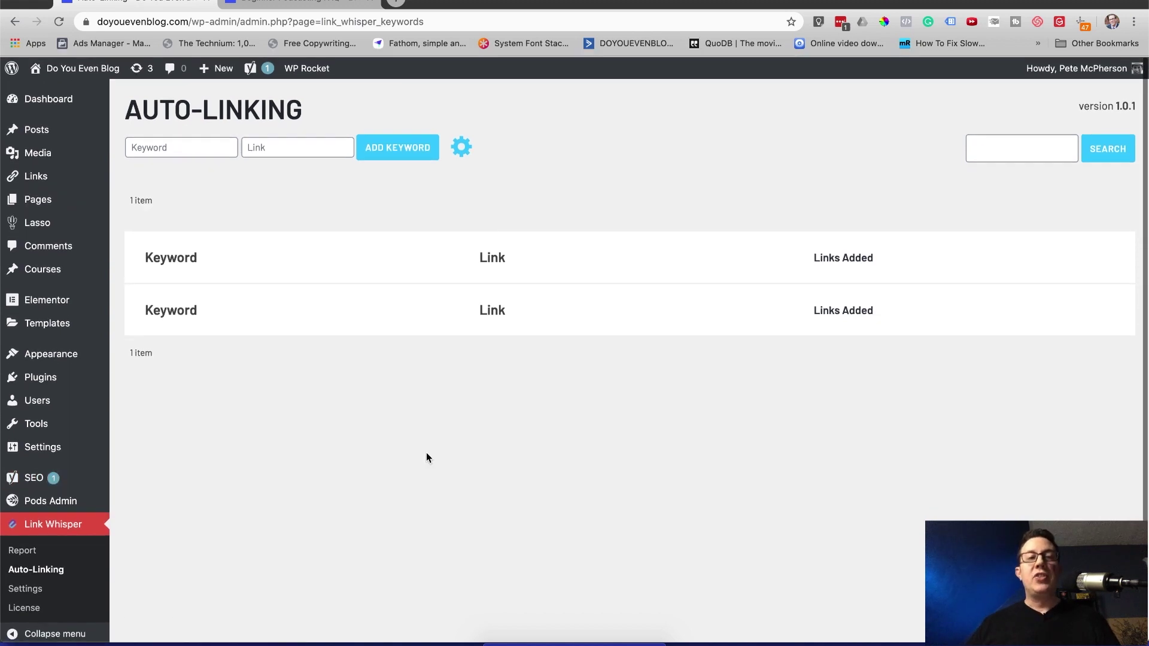
# - Review the "Beginner Podcasting FAQ" post and enter its URL as the link for a new auto-linking keyword
pyautogui.hotkey('ctrl', 'Tab')
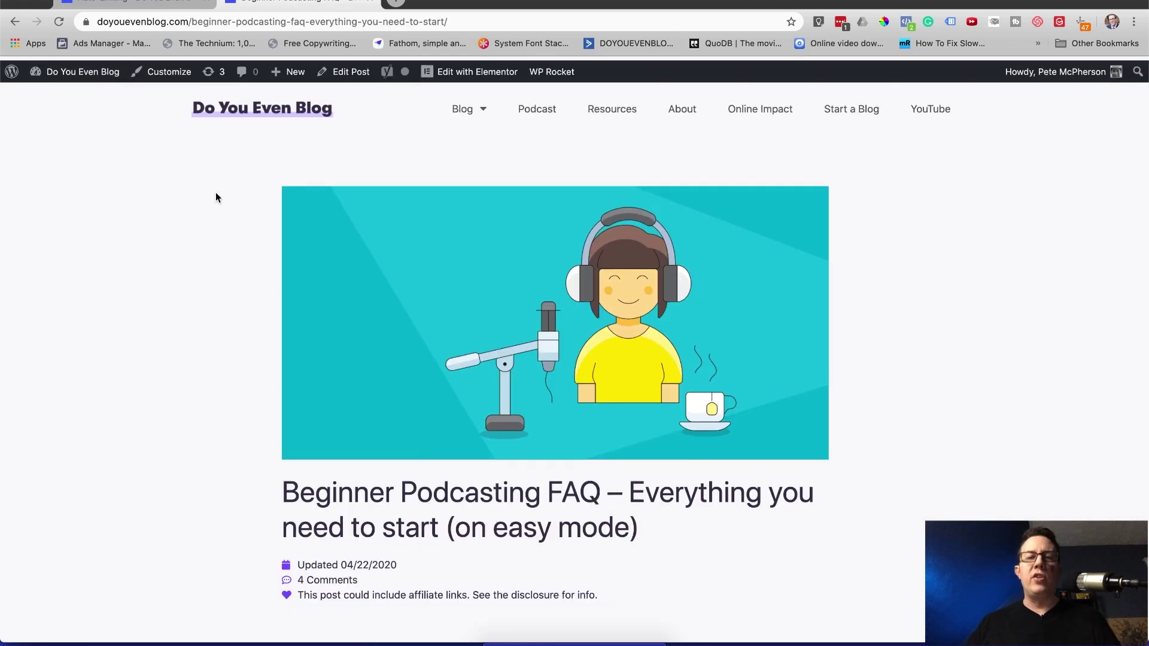
pyautogui.scroll(-5, 216, 194)
pyautogui.scroll(-15, 216, 192)
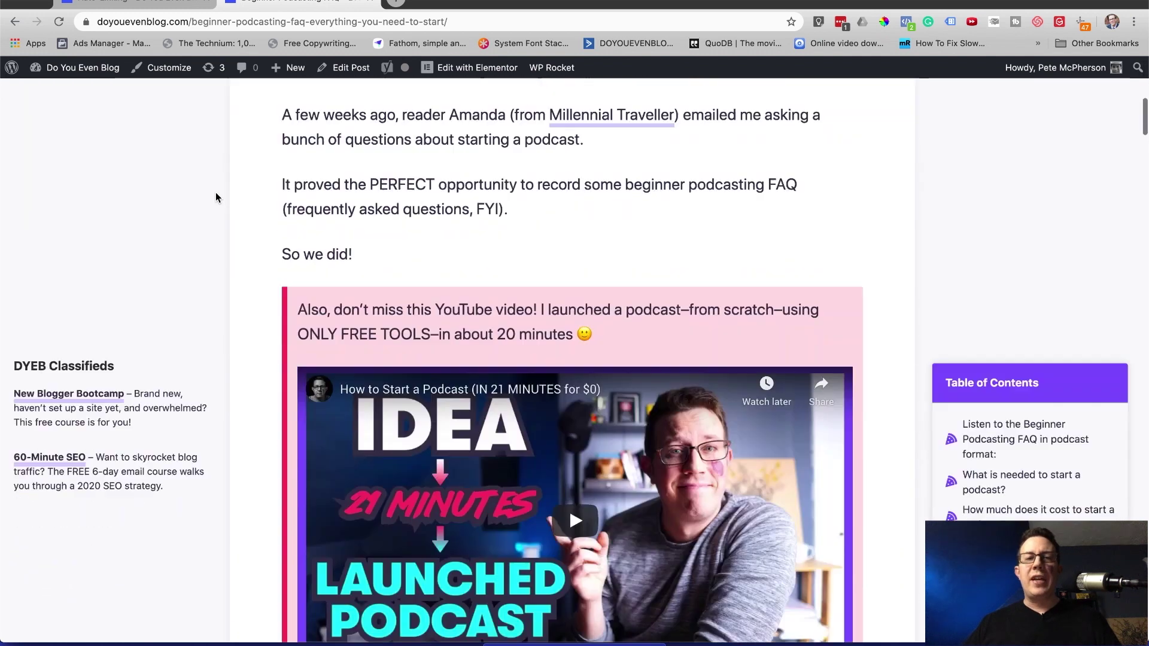
pyautogui.scroll(20, 215, 192)
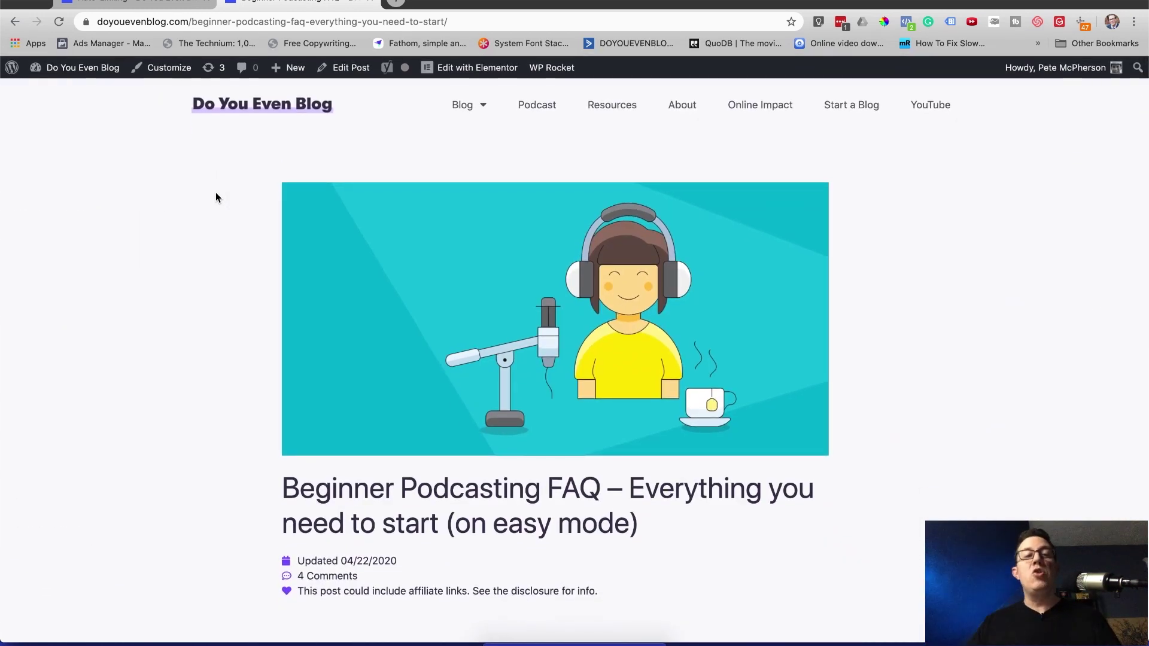
pyautogui.click(210, 22)
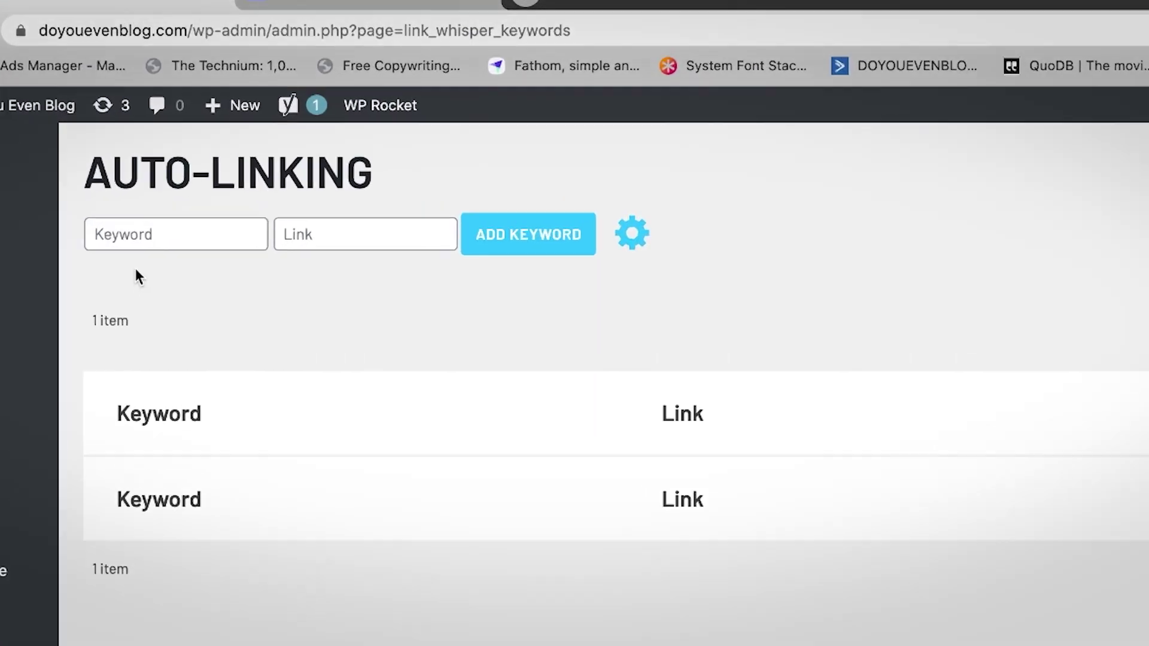
pyautogui.click(296, 148)
pyautogui.press('super+v')
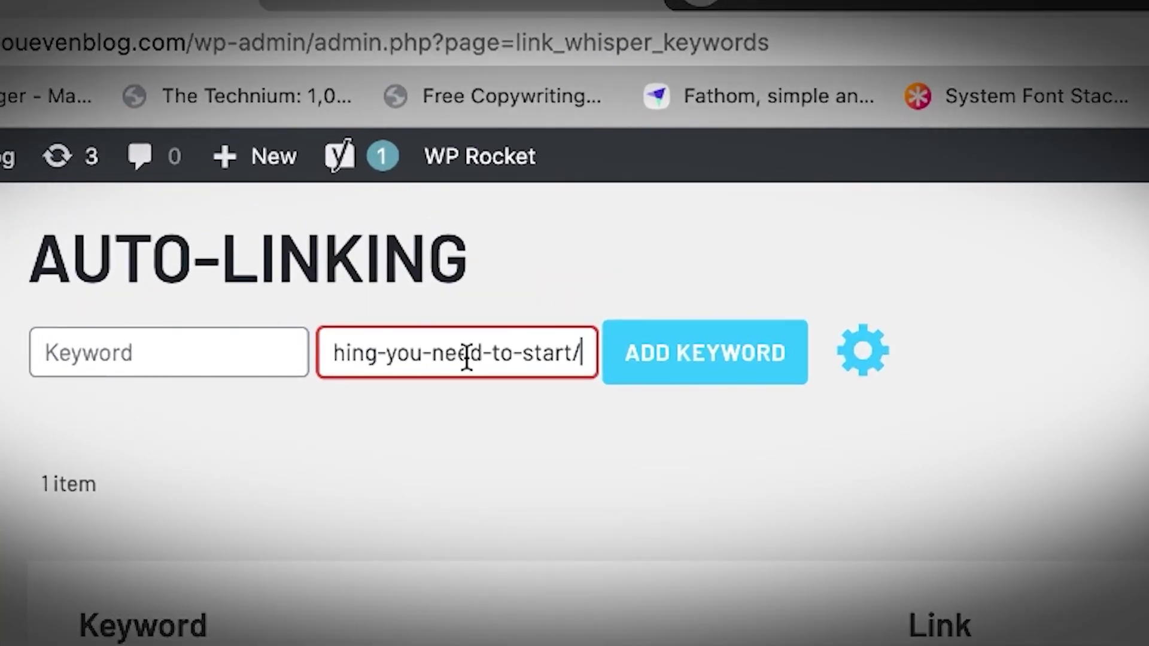
# - Enter "start a podcast" as the keyword and save the auto-linking settings with "Only link once per post" enabled
pyautogui.click(151, 361)
pyautogui.write('start a podcast')
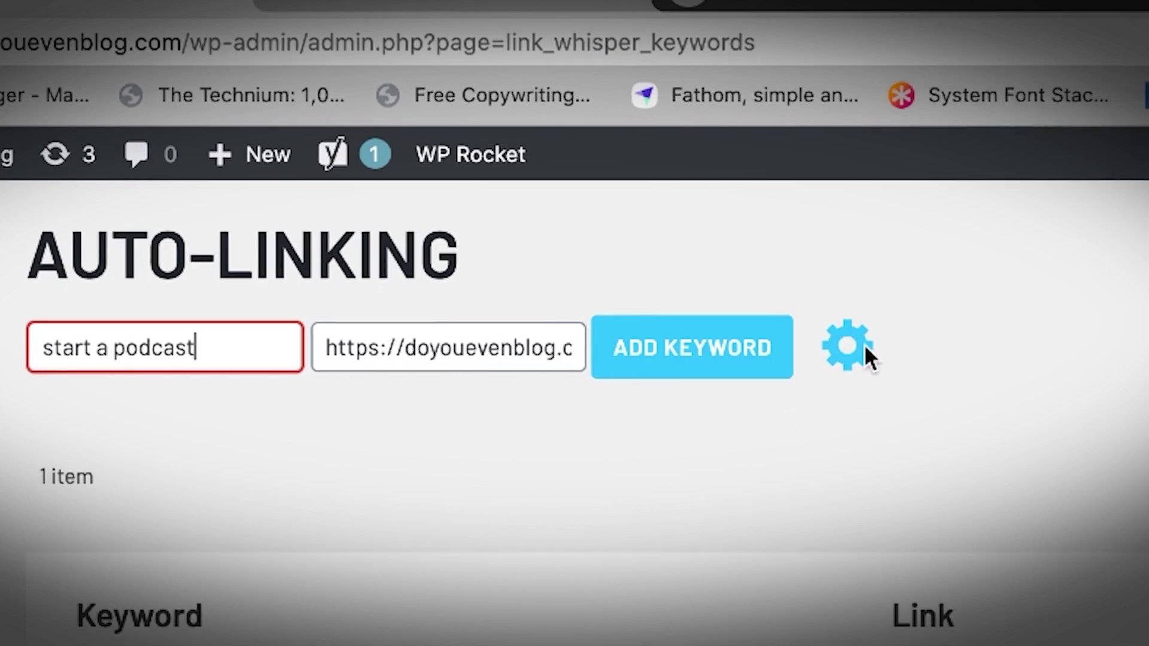
pyautogui.click(866, 348)
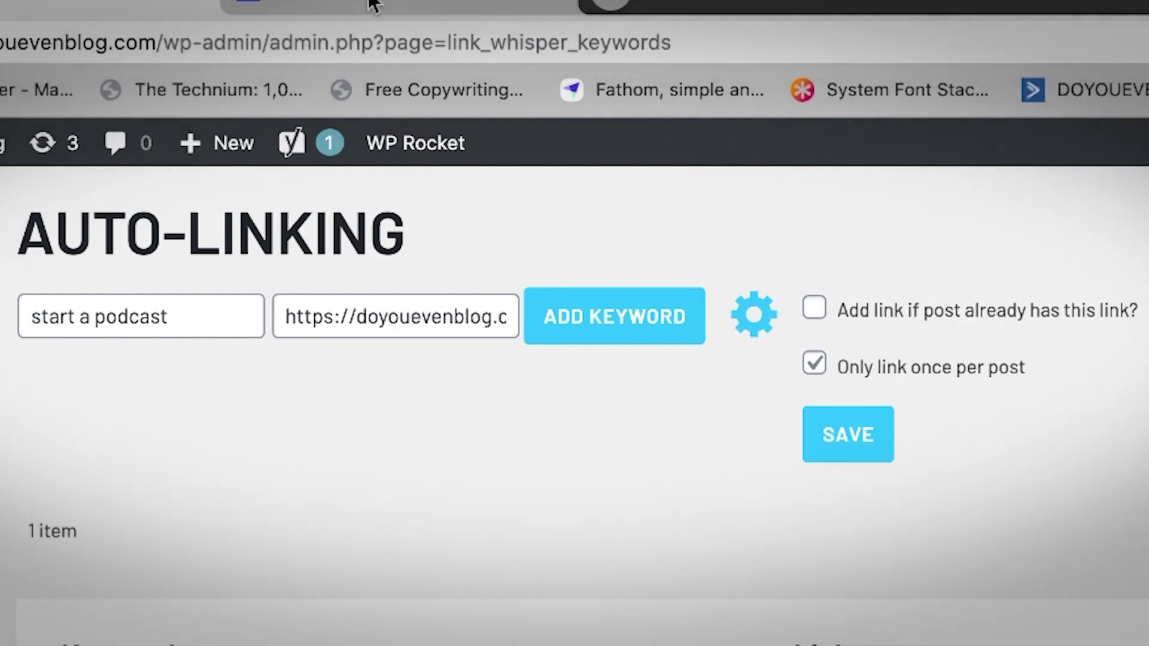
pyautogui.click(372, 5)
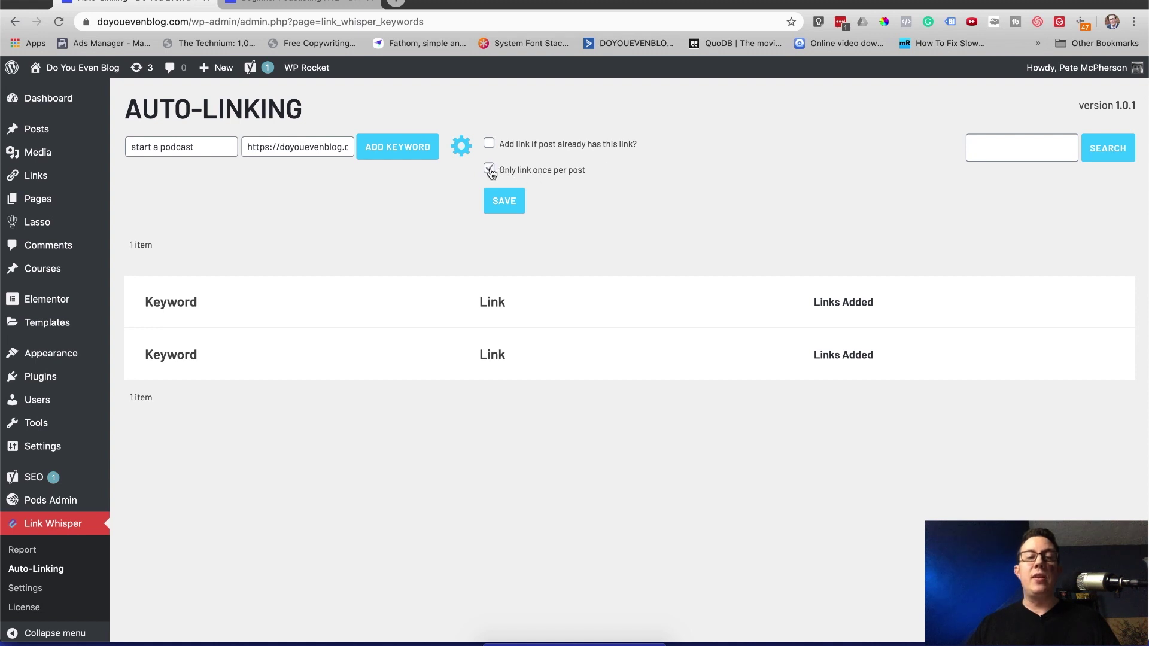
pyautogui.click(501, 202)
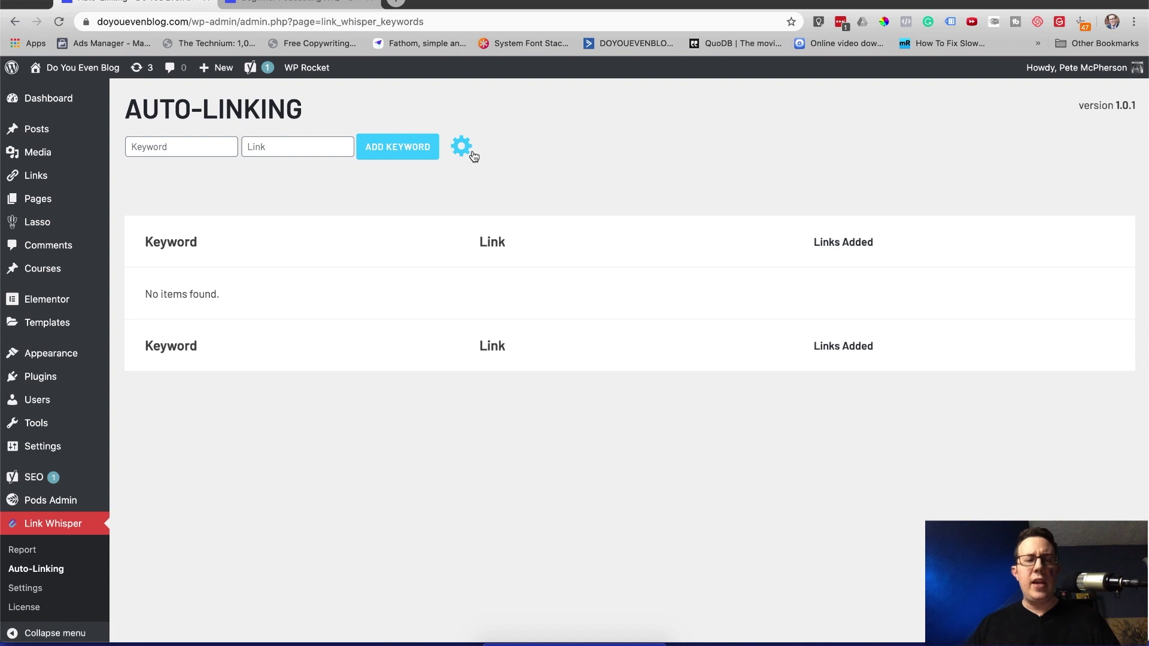
# - Add the auto-linking keyword "start a podcast" with the copied Beginner Podcasting FAQ URL as its link
pyautogui.click(309, 141)
pyautogui.press('super+v')
pyautogui.click(175, 143)
pyautogui.write('star')
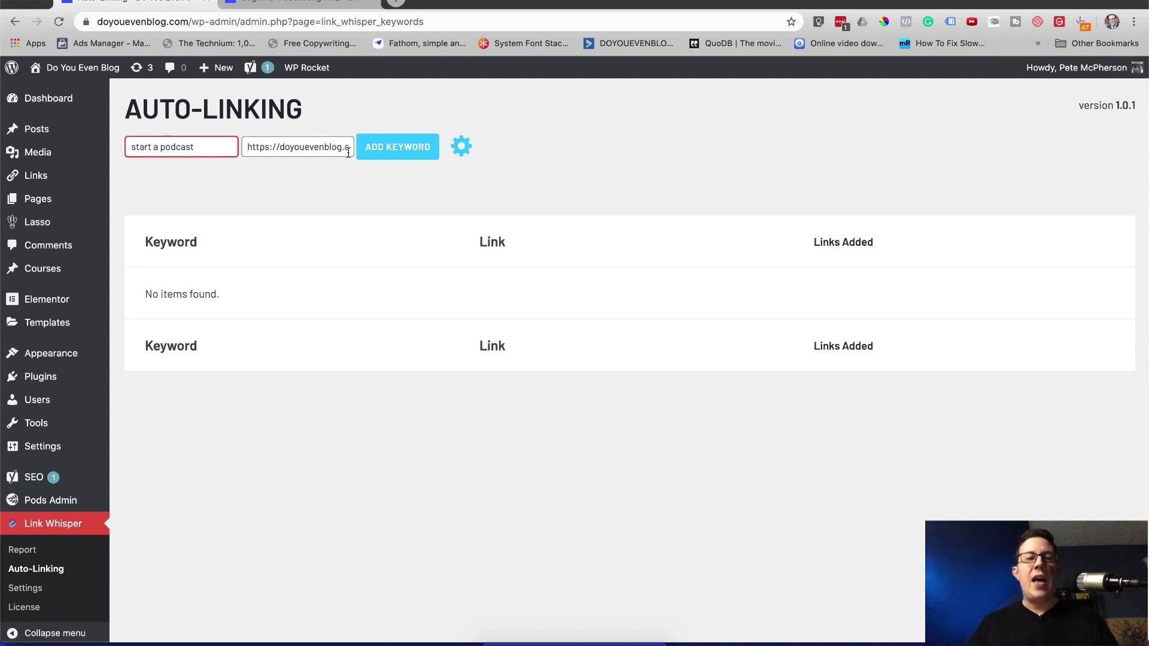
pyautogui.click(384, 152)
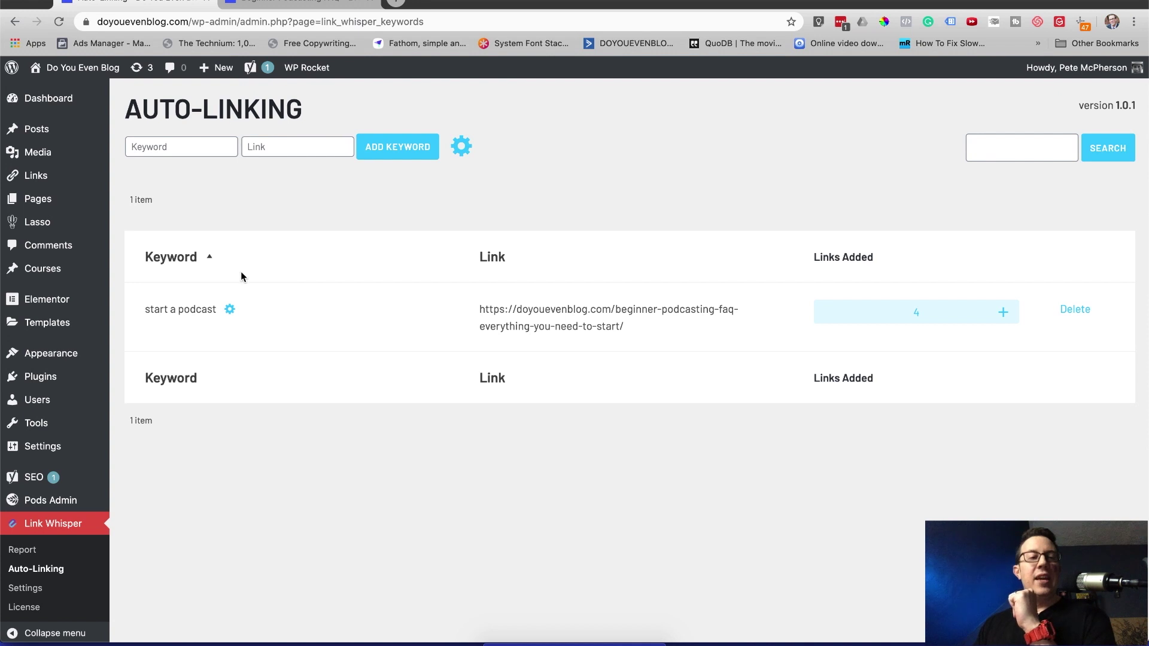
# - Check the "start a podcast" keyword's settings, and look through the posts where its links were added
pyautogui.click(230, 310)
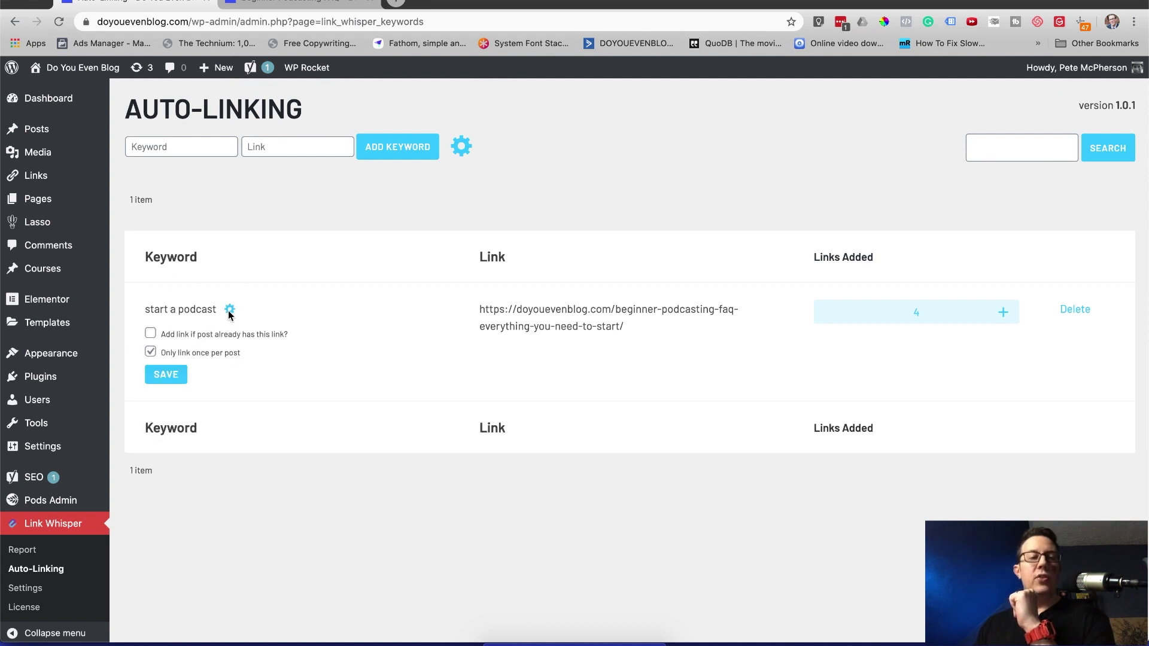
pyautogui.click(229, 311)
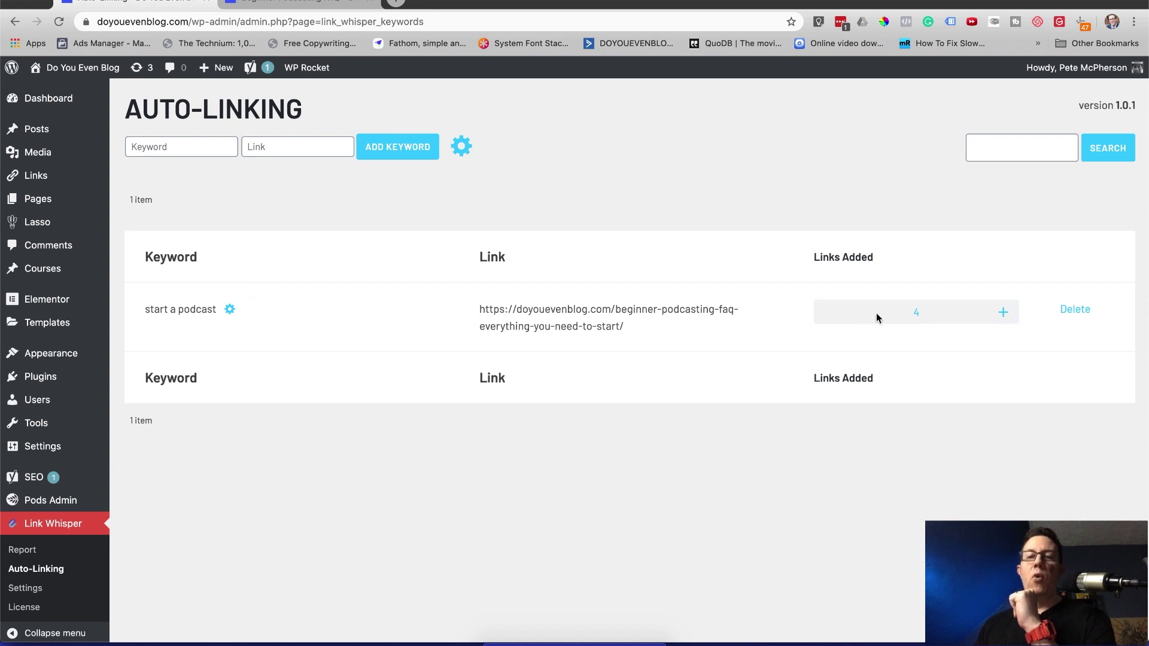
pyautogui.click(892, 312)
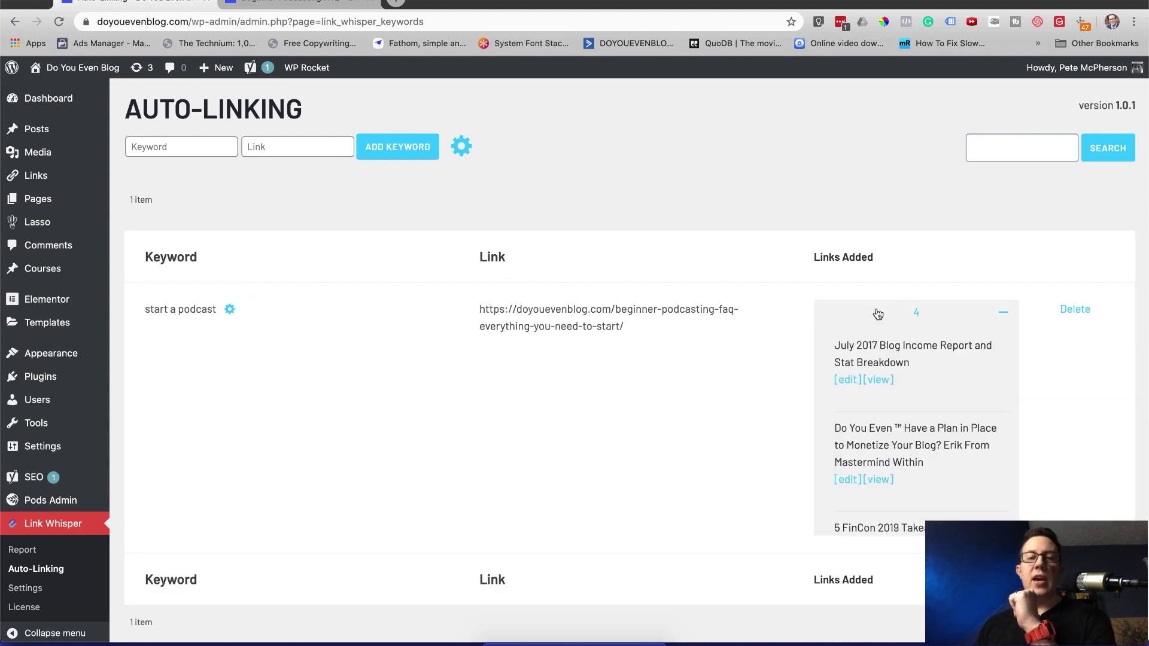
pyautogui.scroll(-2, 685, 341)
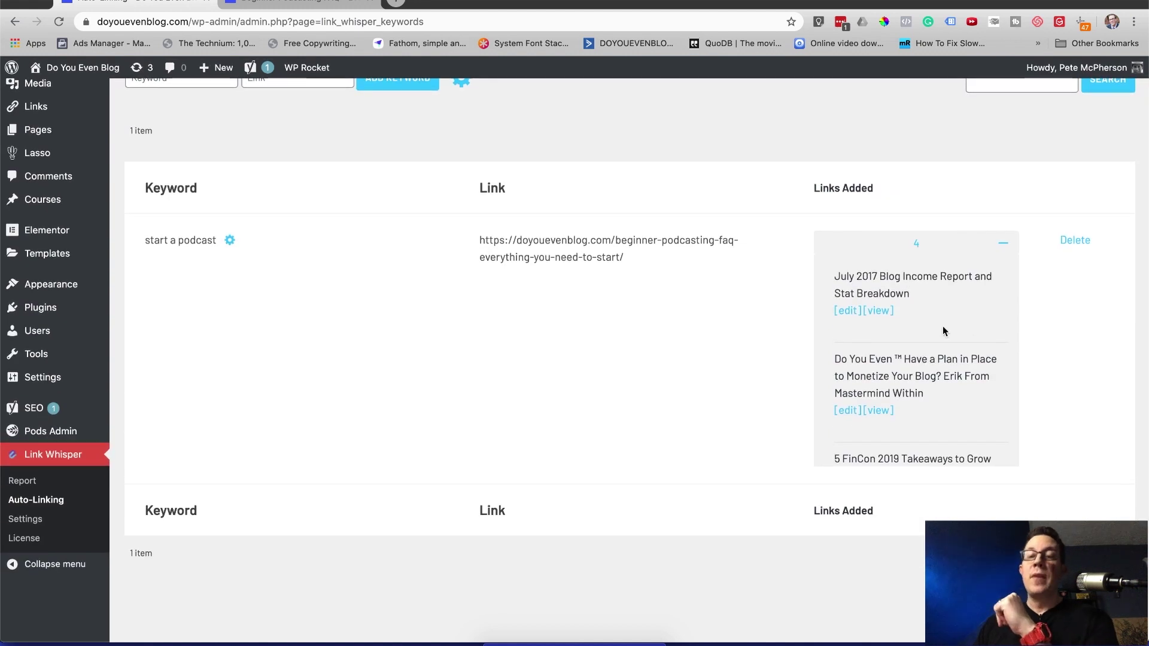
pyautogui.scroll(-3, 943, 329)
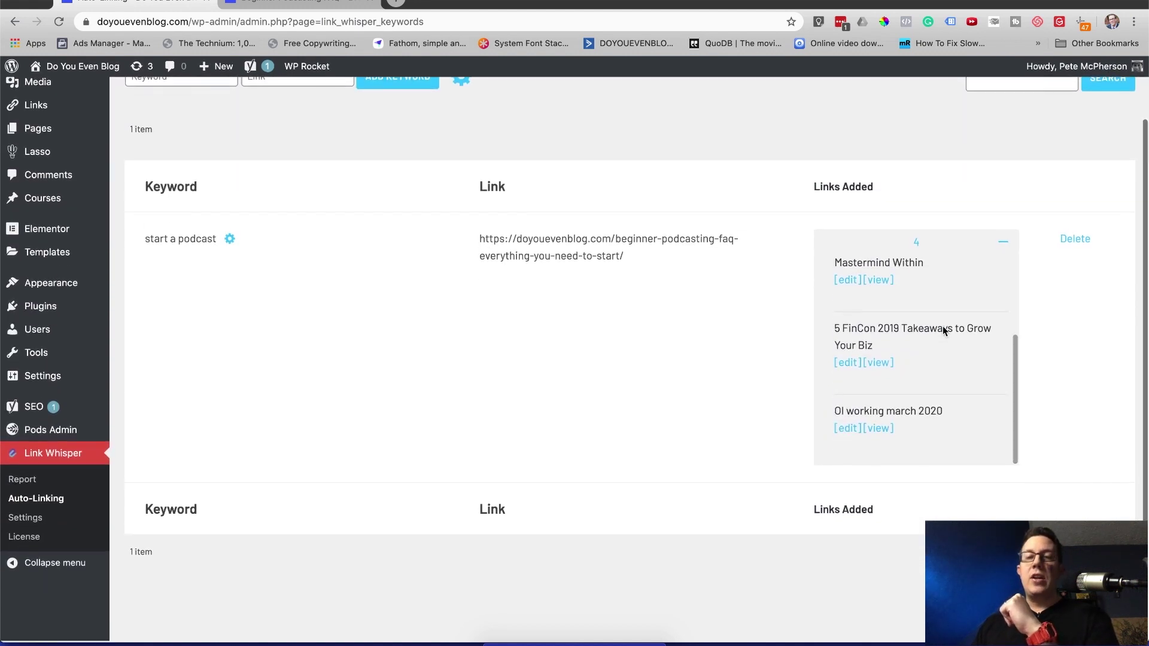
# - Open the "5 FinCon 2019 Takeaways to Grow Your Biz" post from the added links in a new tab and view it
pyautogui.rightClick(879, 366)
pyautogui.click(900, 365)
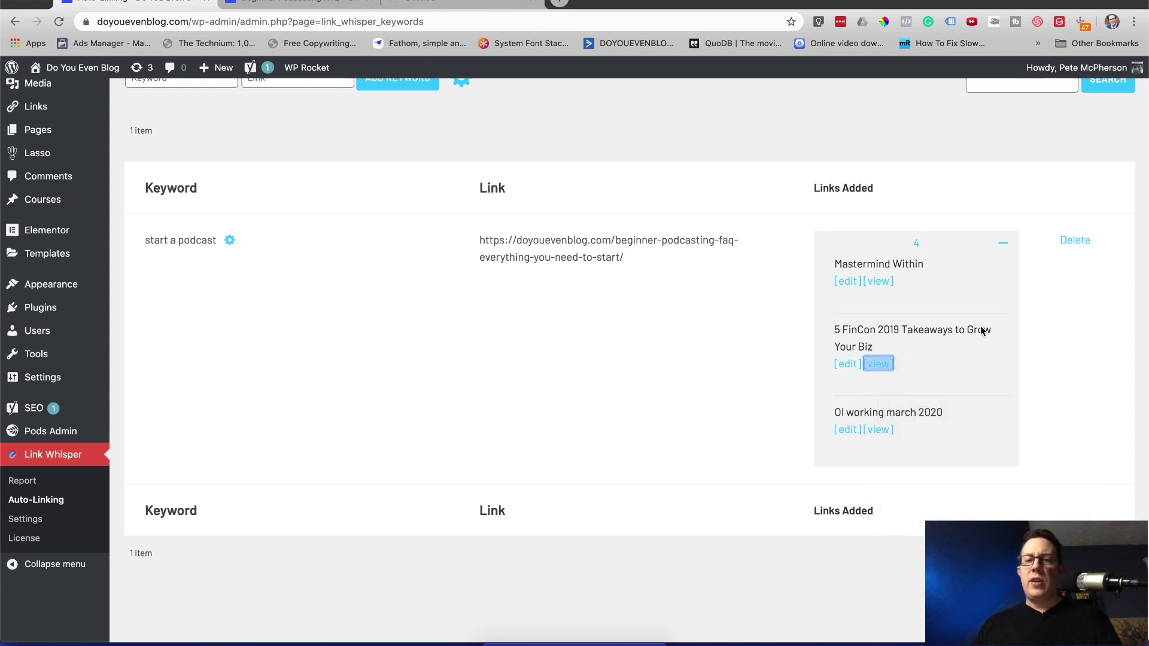
pyautogui.scroll(3, 881, 331)
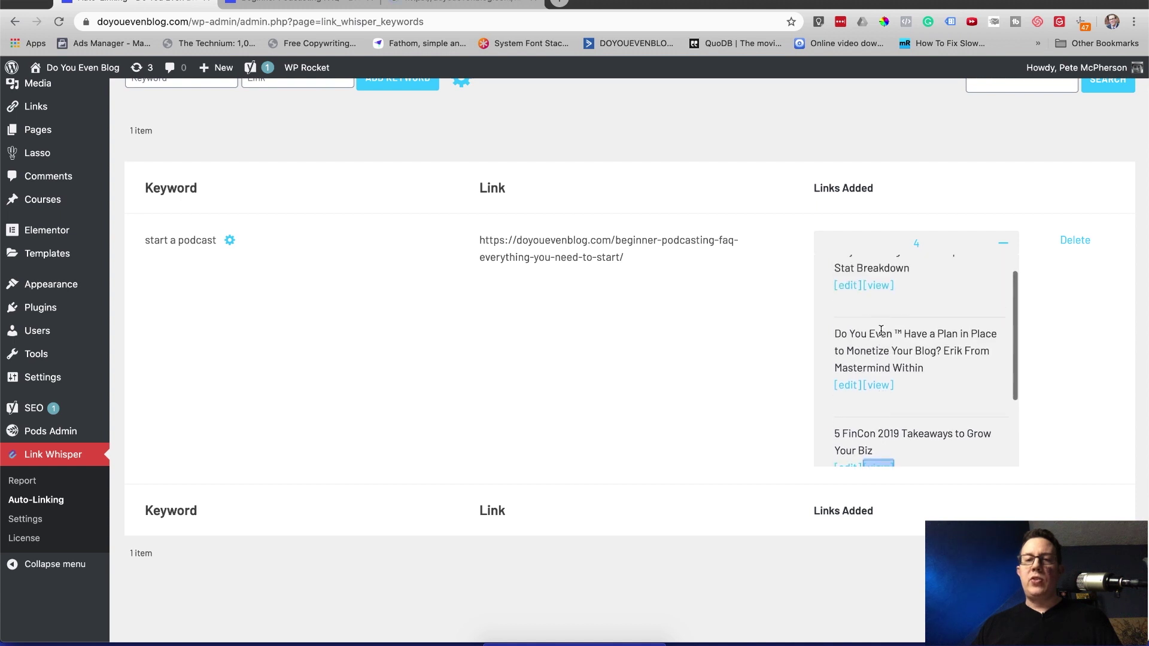
pyautogui.hotkey('ctrl', 'Tab')
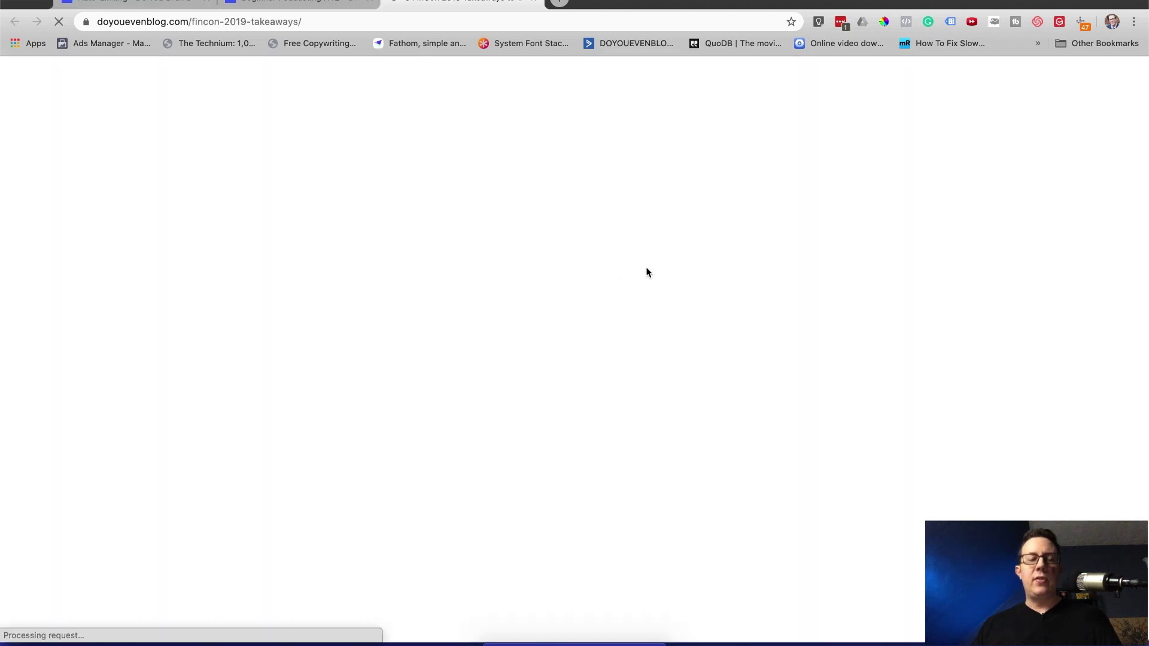
pyautogui.scroll(-6, 238, 331)
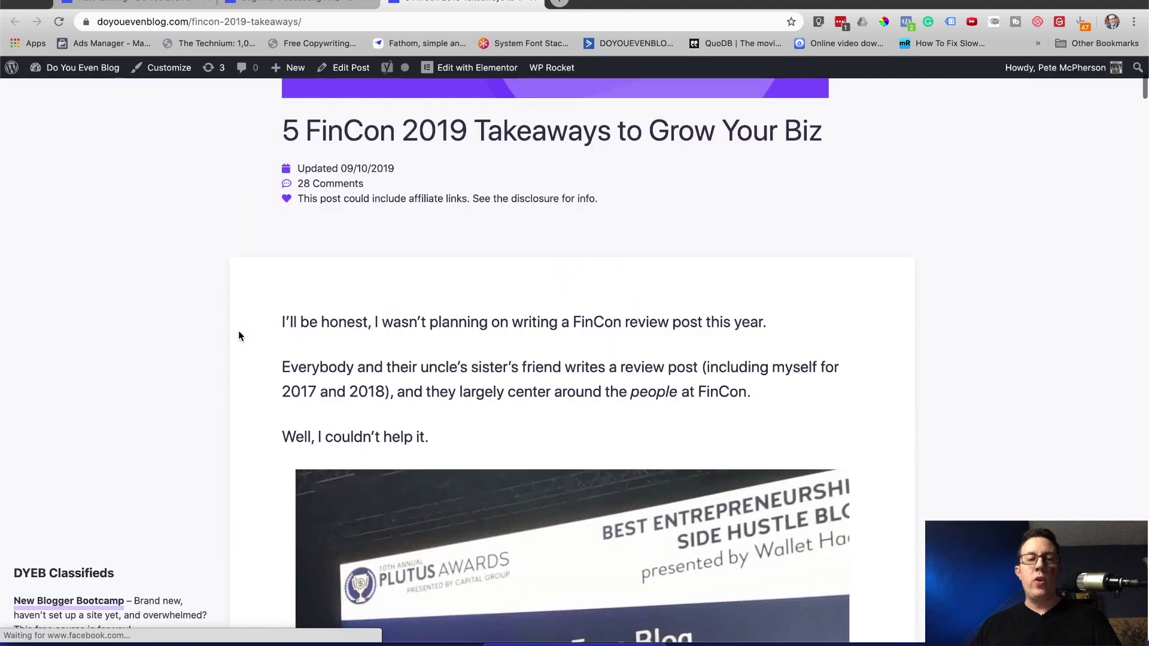
# - Search the FinCon post for "start a po" and follow the linked phrase "start a podcast"
pyautogui.hotkey('ctrl', 'f')
pyautogui.write('star')
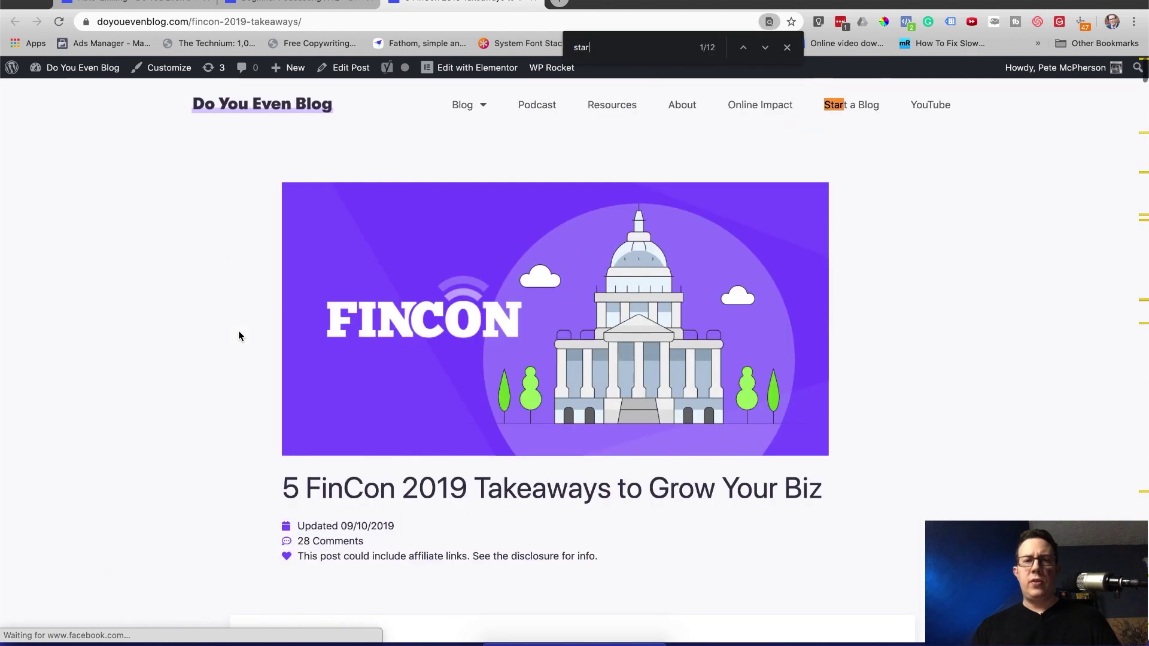
pyautogui.write('t a po')
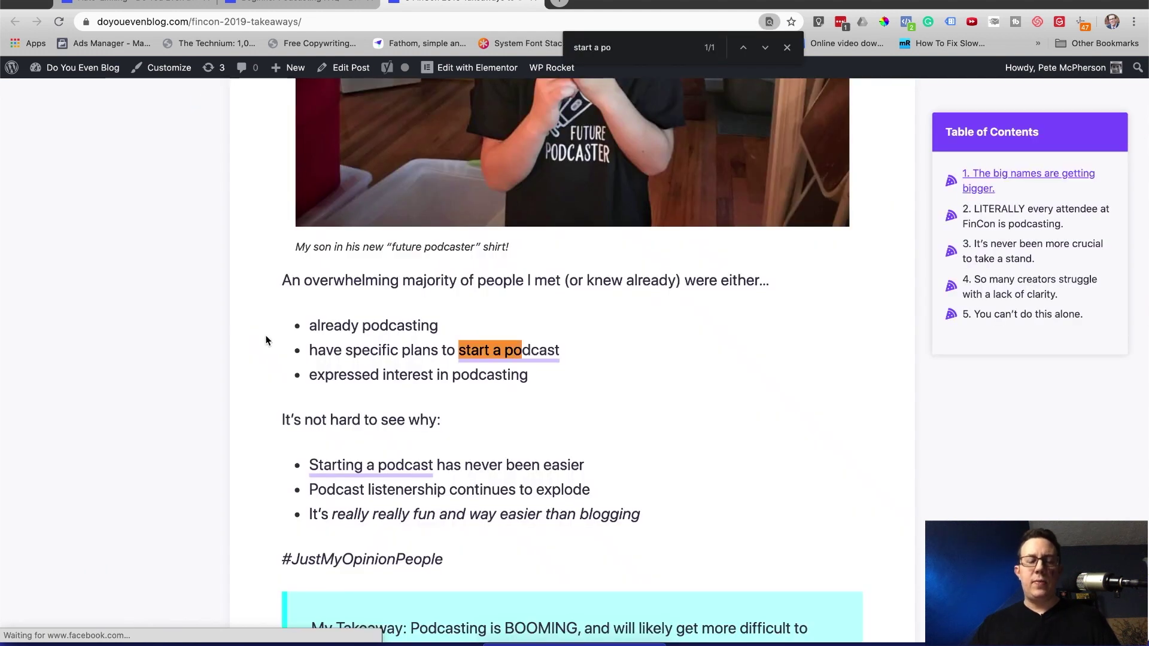
pyautogui.press('Escape')
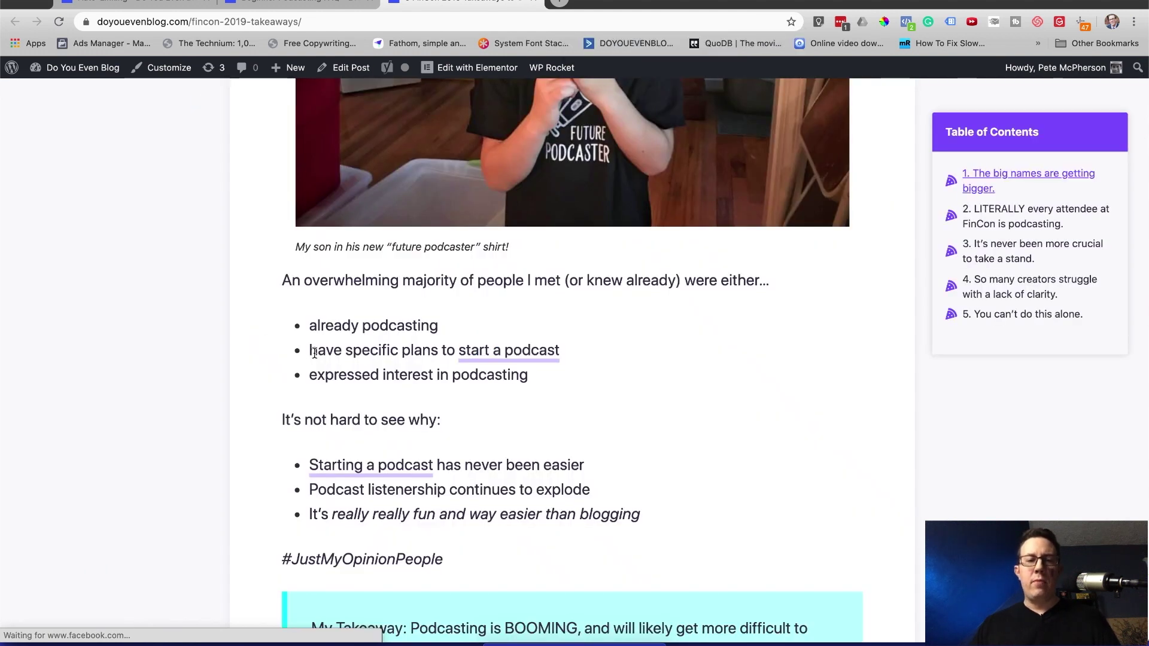
pyautogui.click(482, 355)
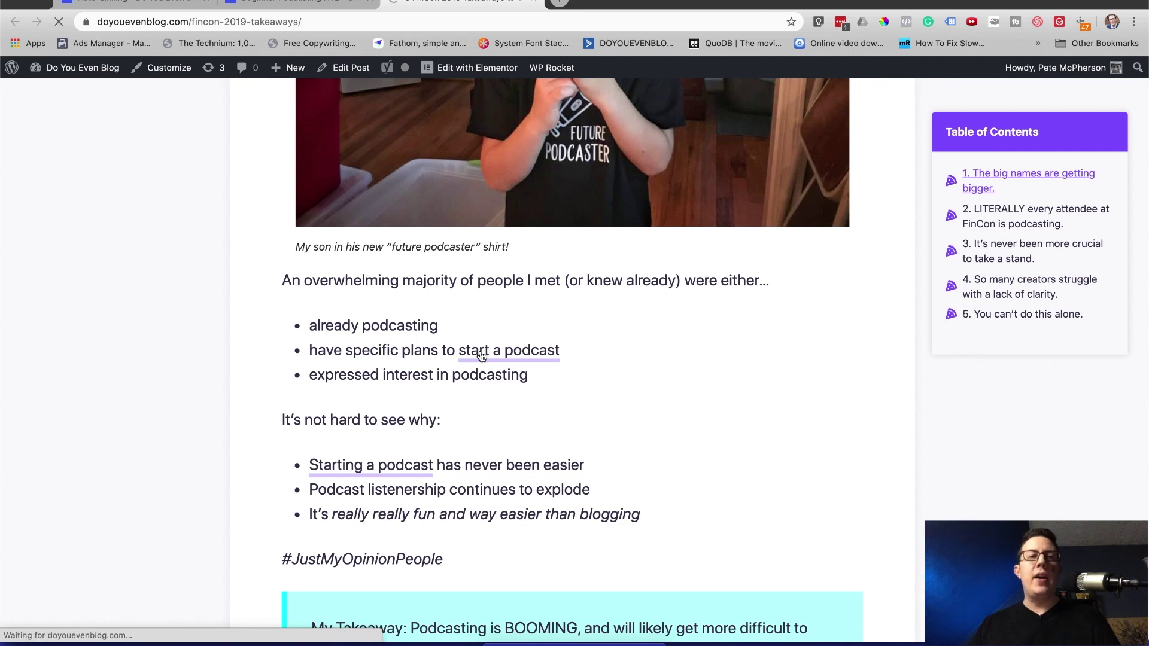
# - Return to the auto-linking page, review the posts with added links, and glance at the Beginner Podcasting FAQ post
pyautogui.press('super+1')
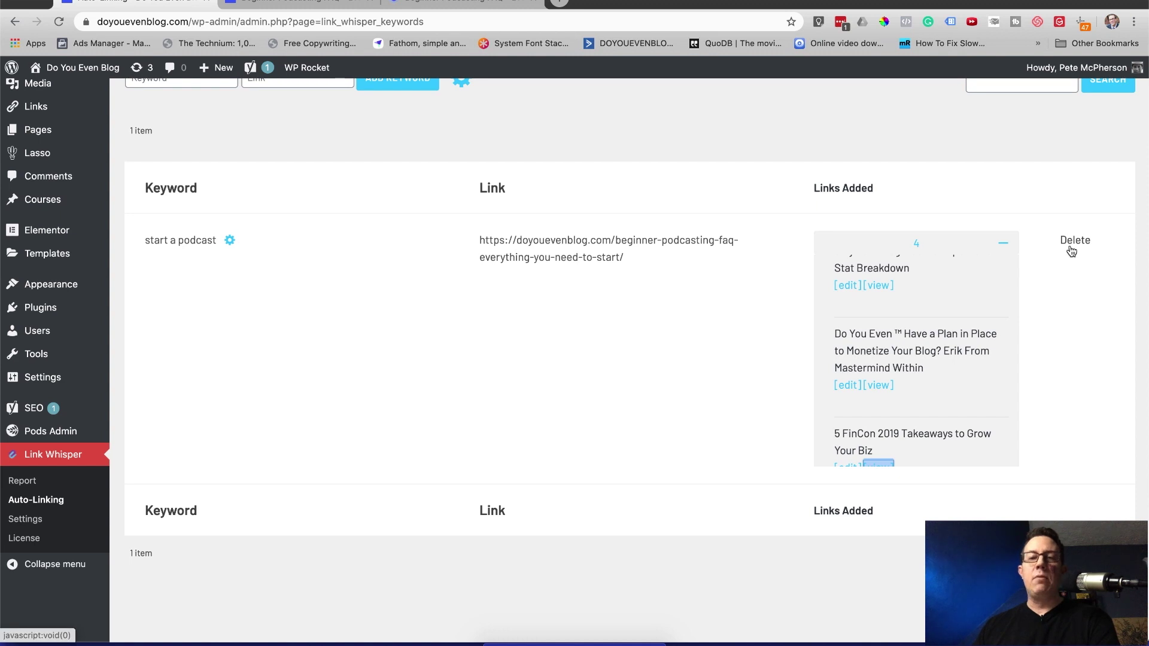
pyautogui.scroll(-1, 868, 344)
pyautogui.scroll(2, 870, 341)
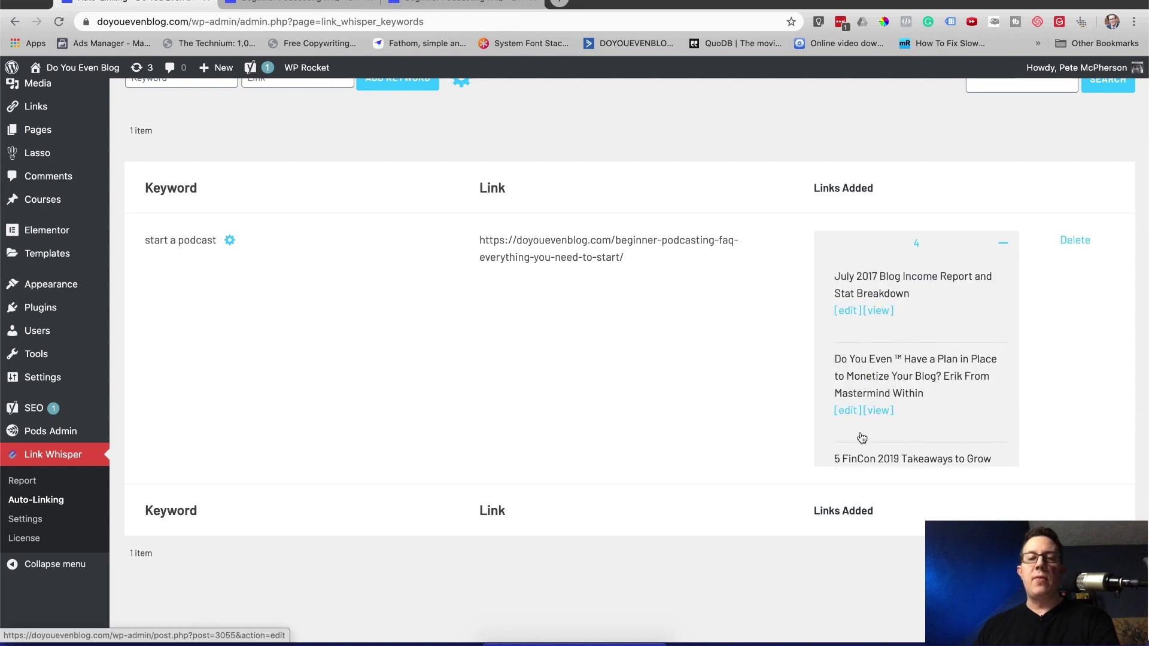
pyautogui.scroll(-1, 856, 437)
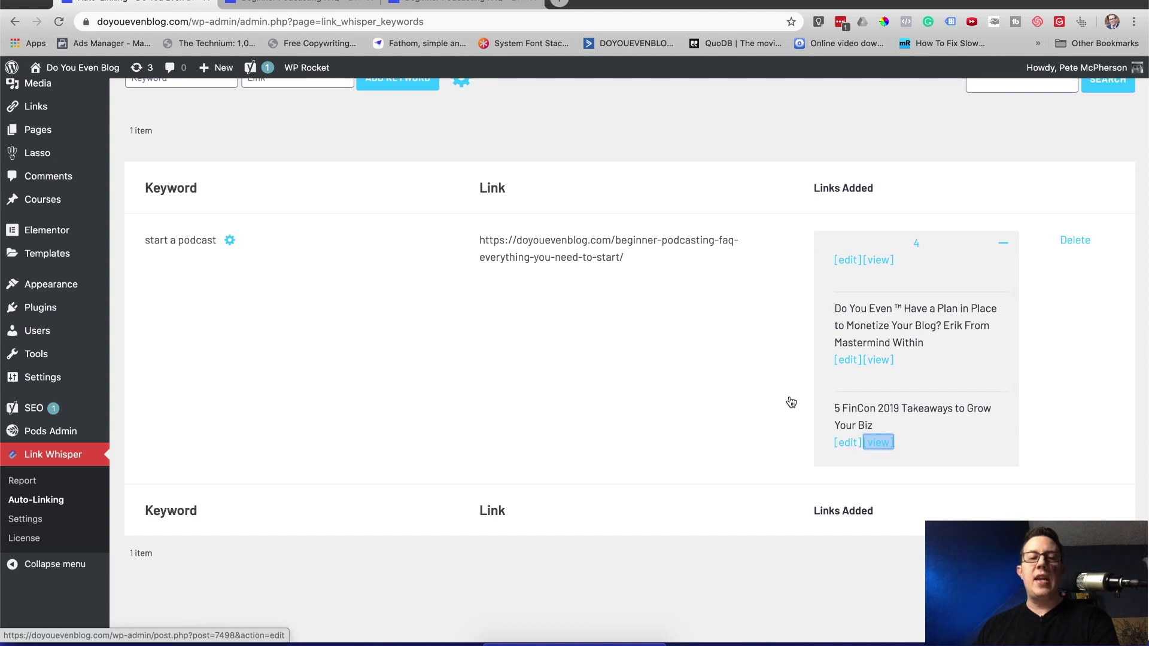
pyautogui.scroll(1, 446, 367)
pyautogui.scroll(1, 447, 366)
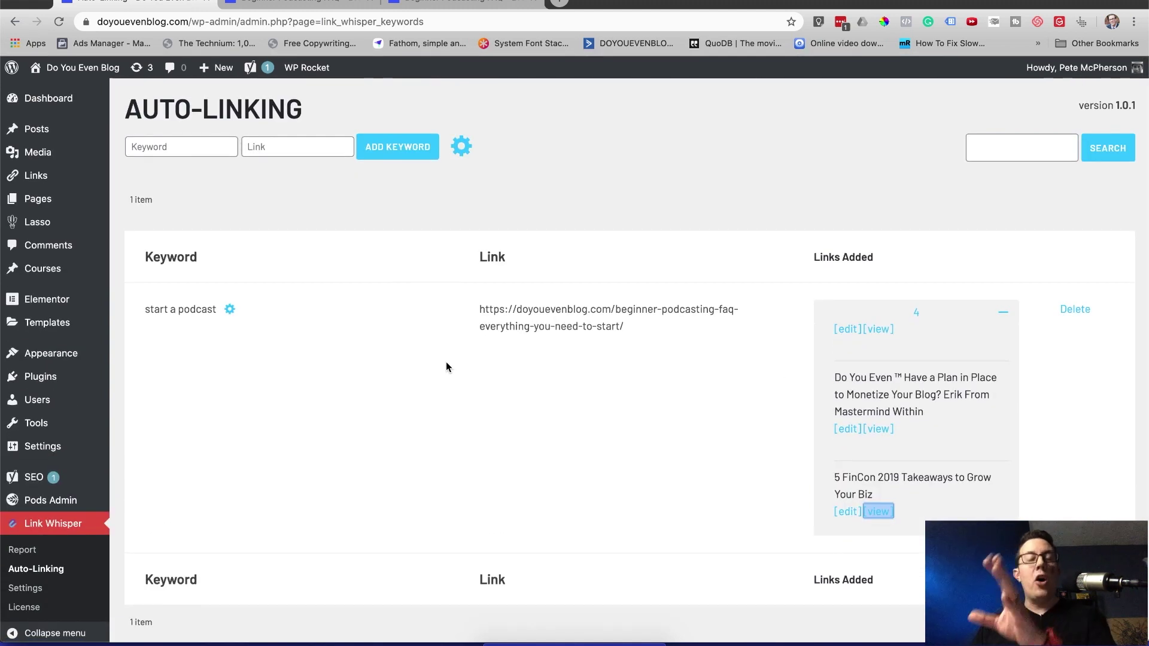
pyautogui.click(299, 5)
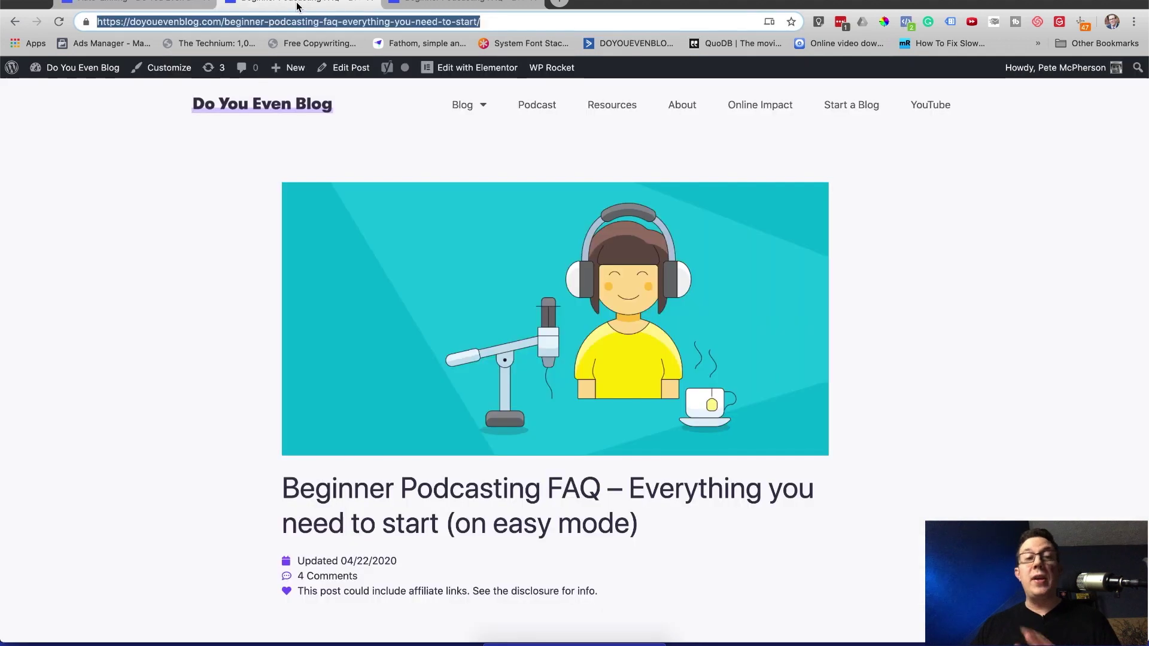
pyautogui.click(126, 2)
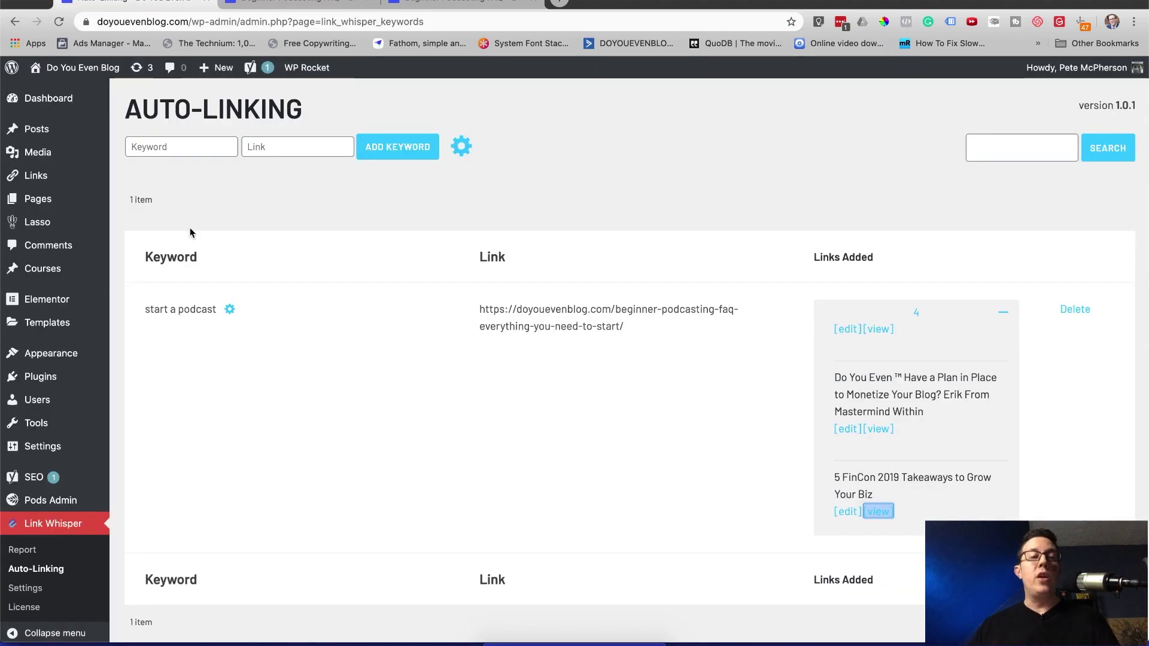
# - Look through the error report's posts, their broken URLs, and the status of each link
pyautogui.scroll(-2, 190, 231)
pyautogui.scroll(2, 190, 232)
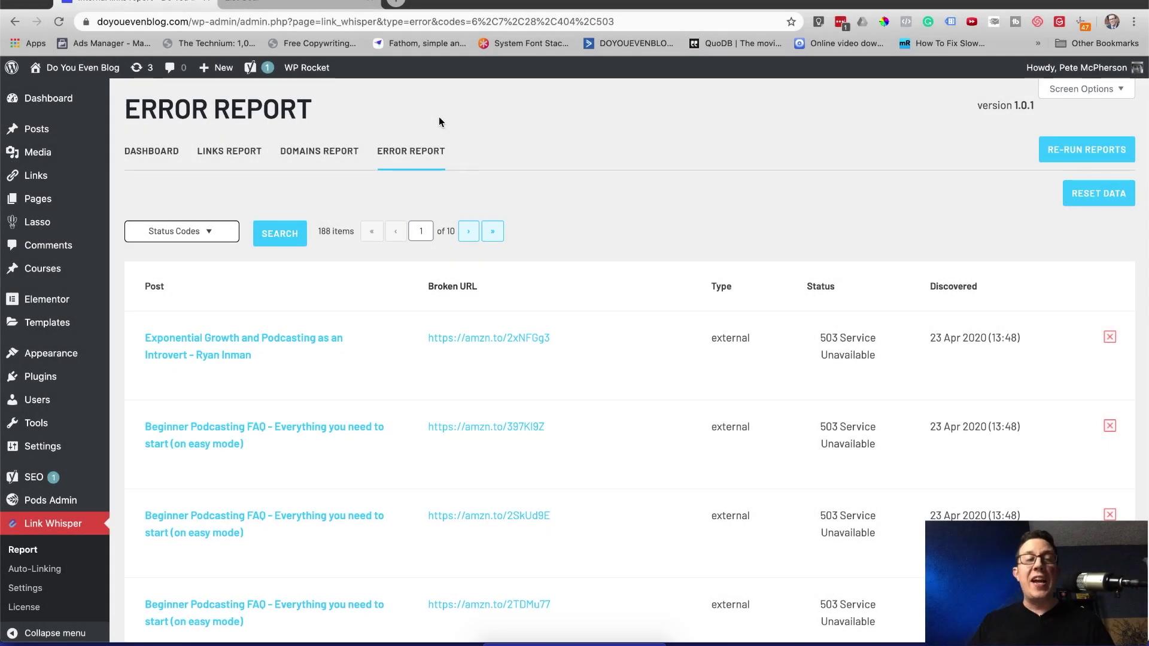
pyautogui.scroll(-3, 439, 121)
pyautogui.scroll(3, 439, 121)
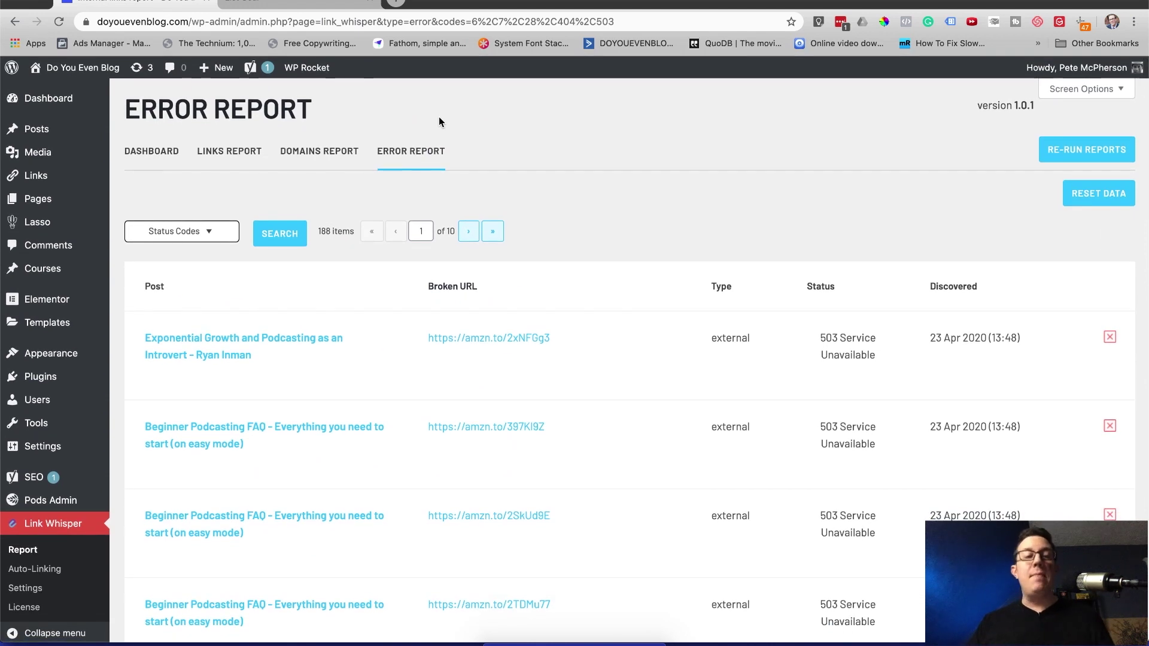
pyautogui.scroll(-3, 476, 291)
pyautogui.scroll(3, 476, 290)
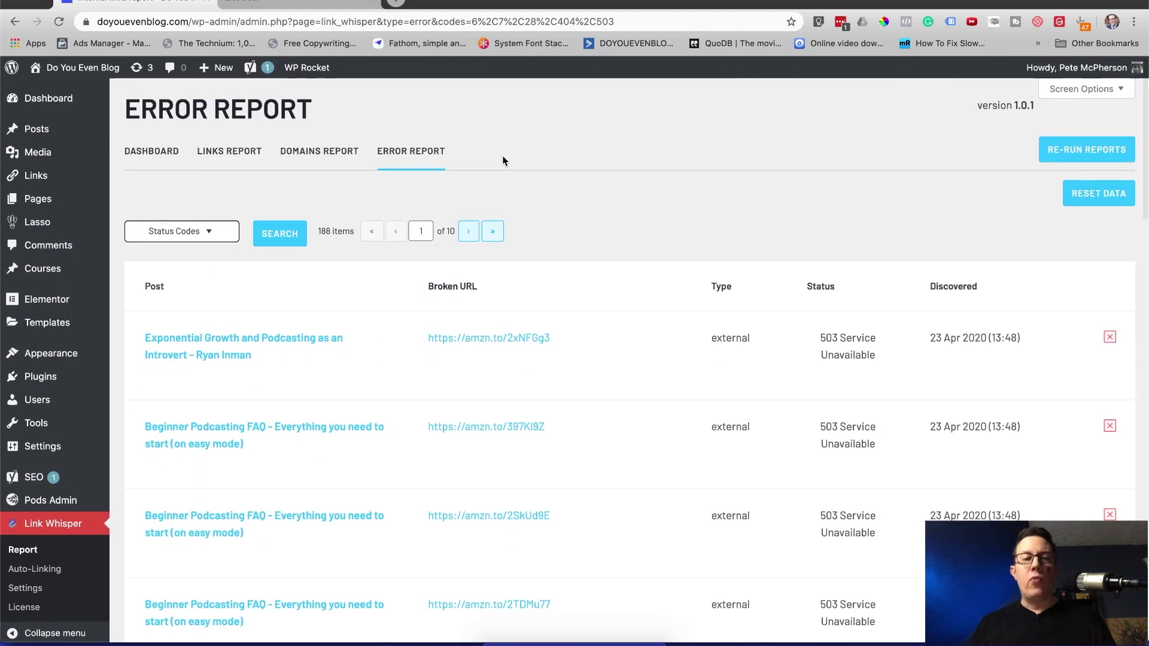
pyautogui.scroll(-15, 580, 276)
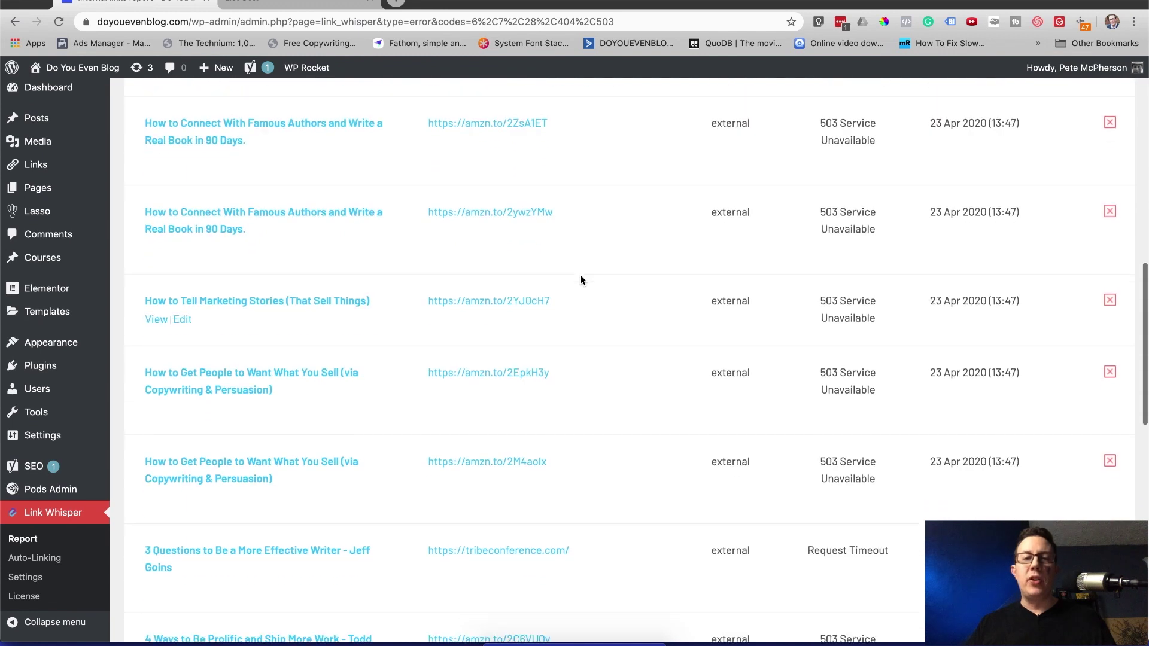
pyautogui.scroll(-5, 580, 279)
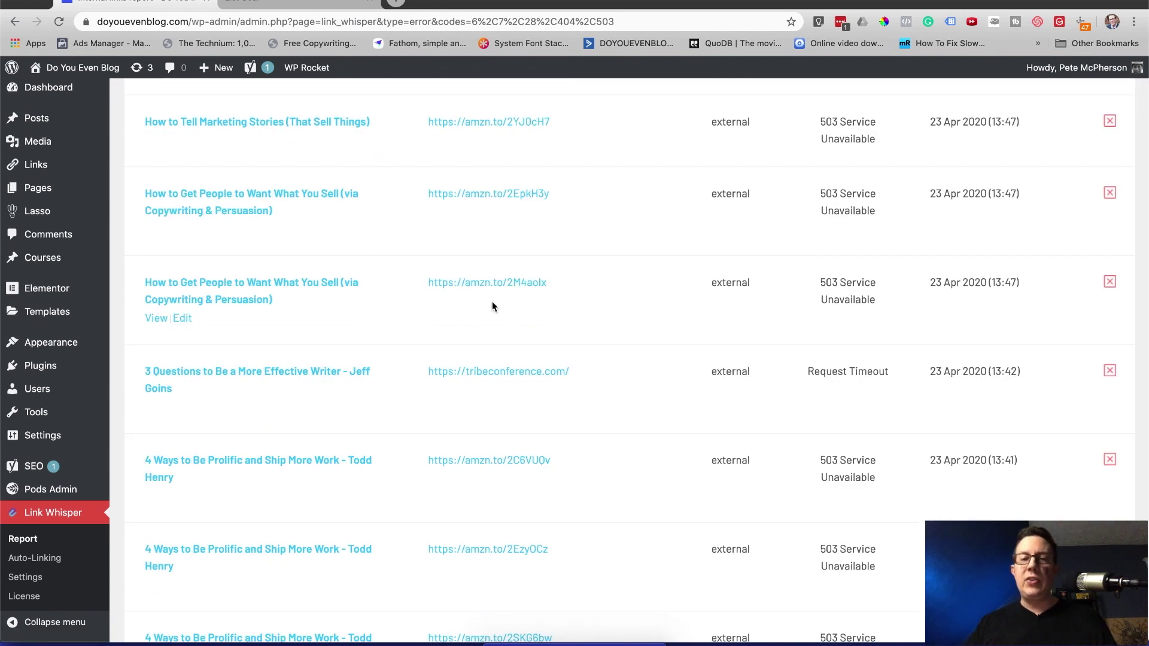
pyautogui.scroll(20, 350, 341)
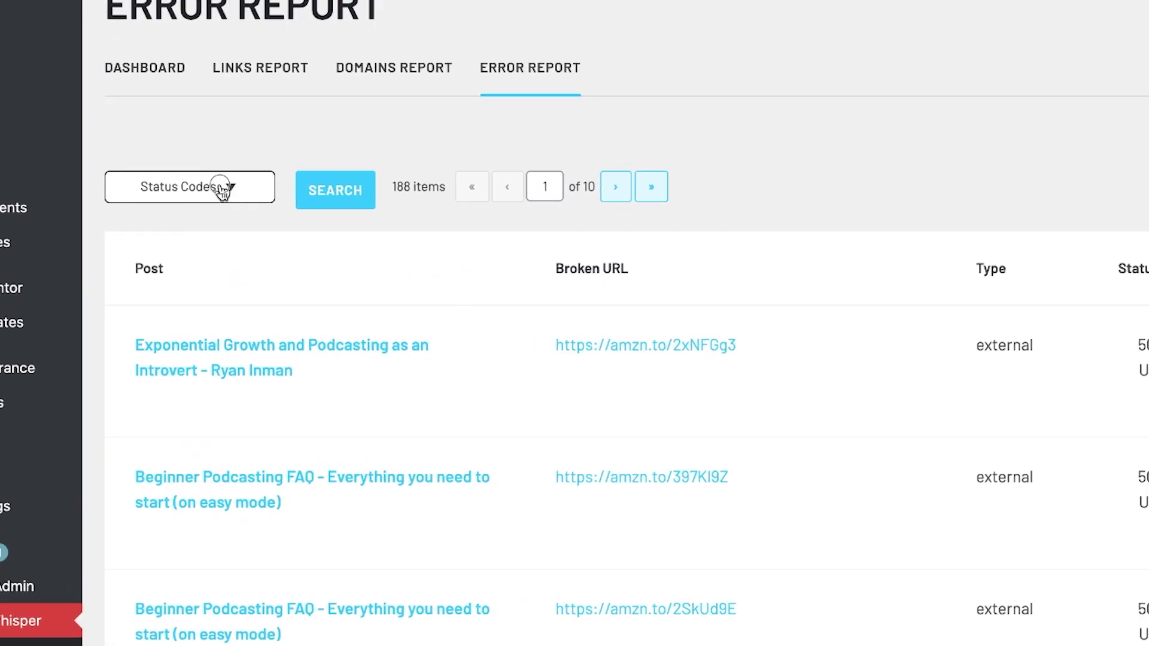
# - Filter the error report to exclude the 503 Service Unavailable and Server Not Found status codes
pyautogui.click(204, 234)
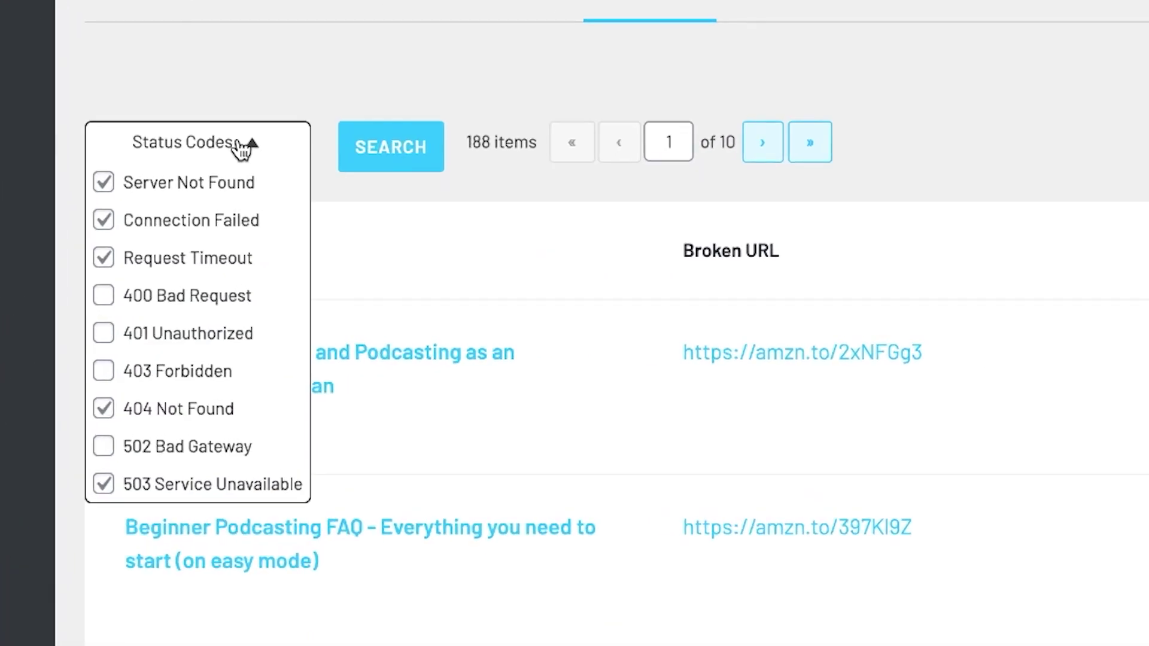
pyautogui.scroll(-1, 162, 389)
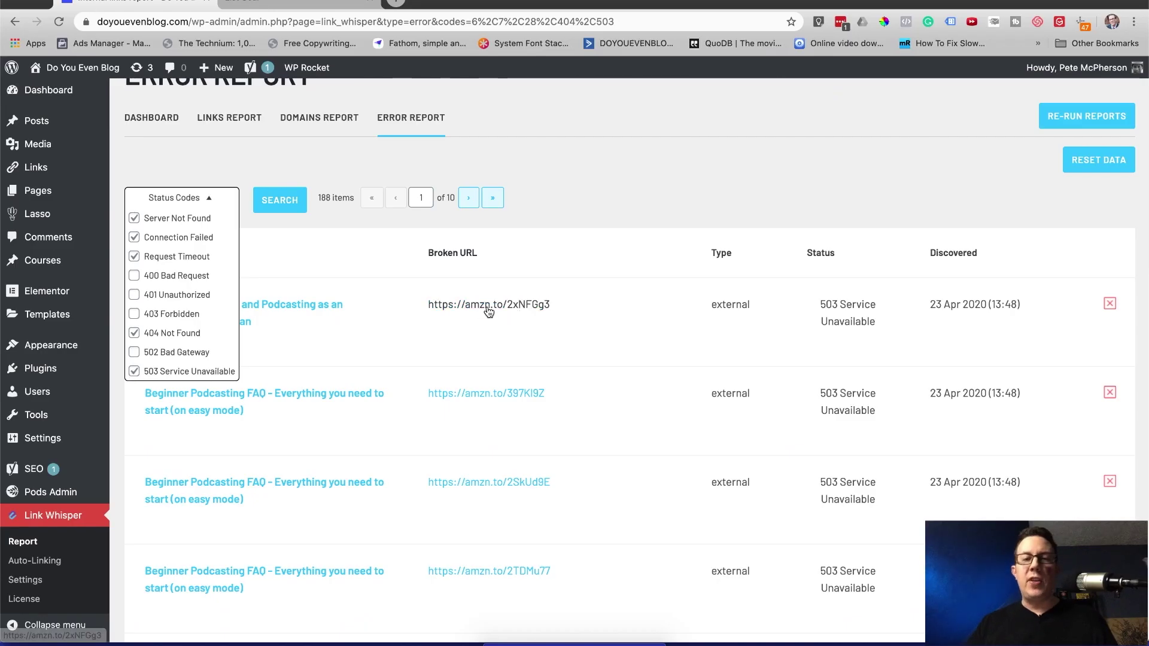
pyautogui.scroll(-2, 823, 431)
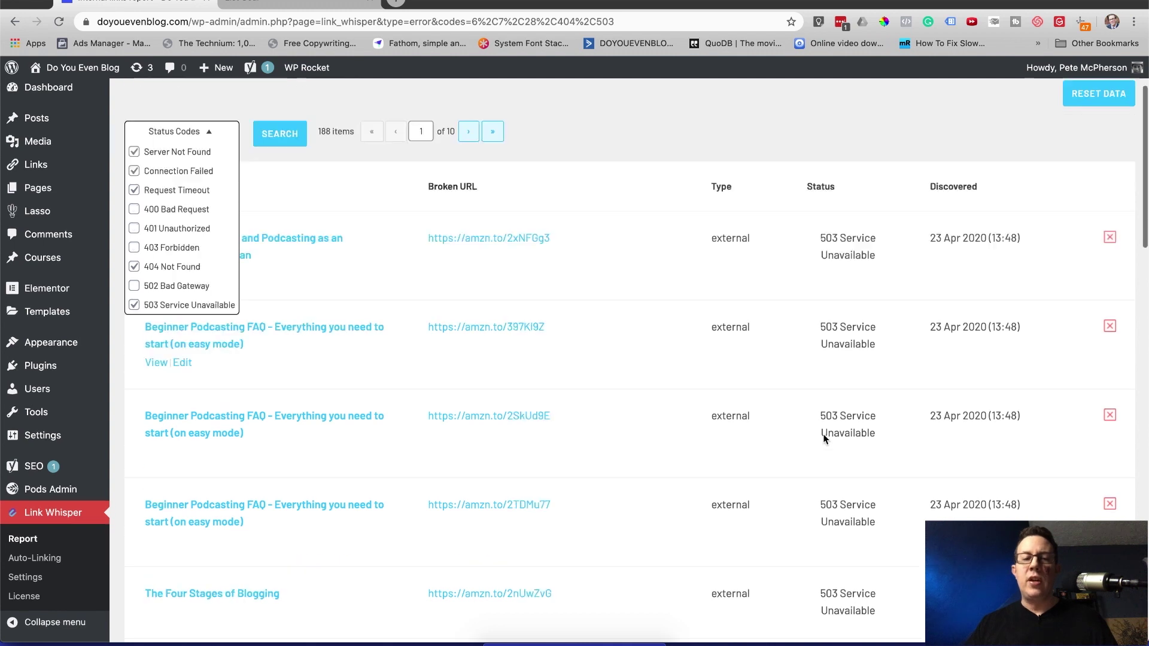
pyautogui.scroll(3, 823, 434)
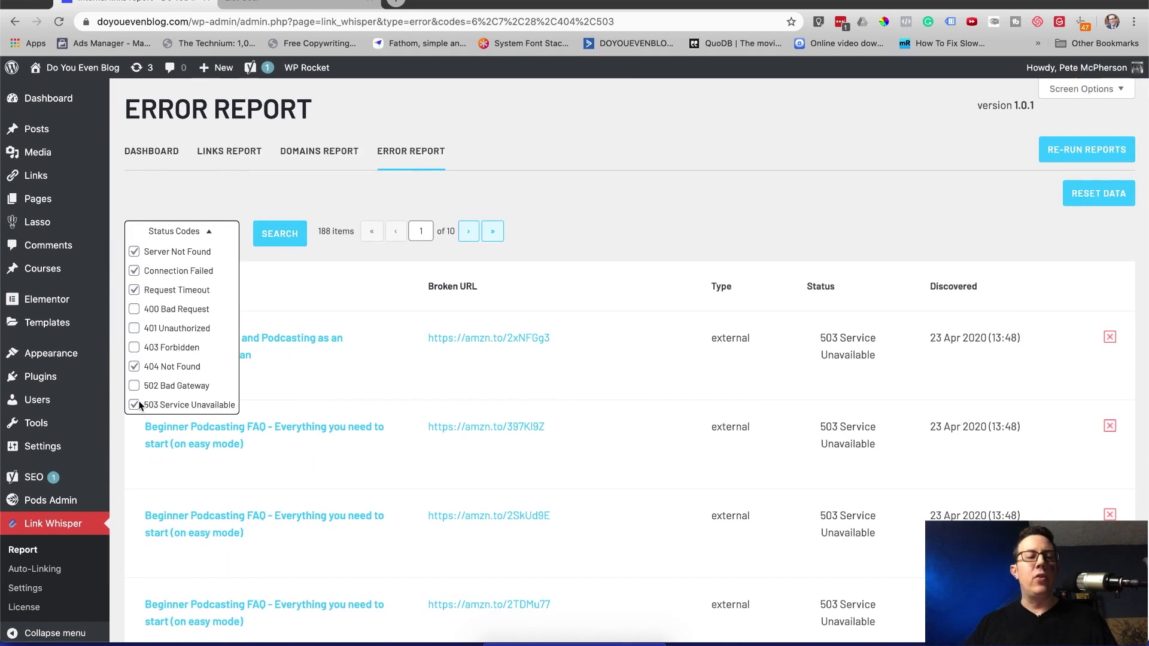
pyautogui.click(135, 407)
pyautogui.click(135, 252)
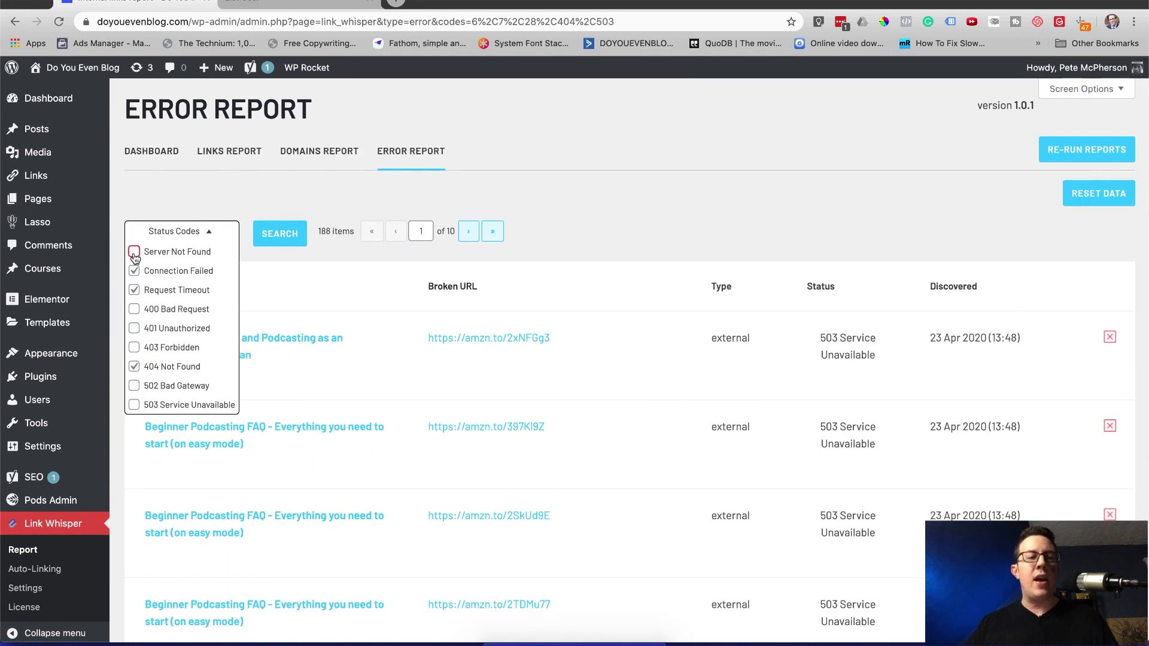
pyautogui.click(275, 238)
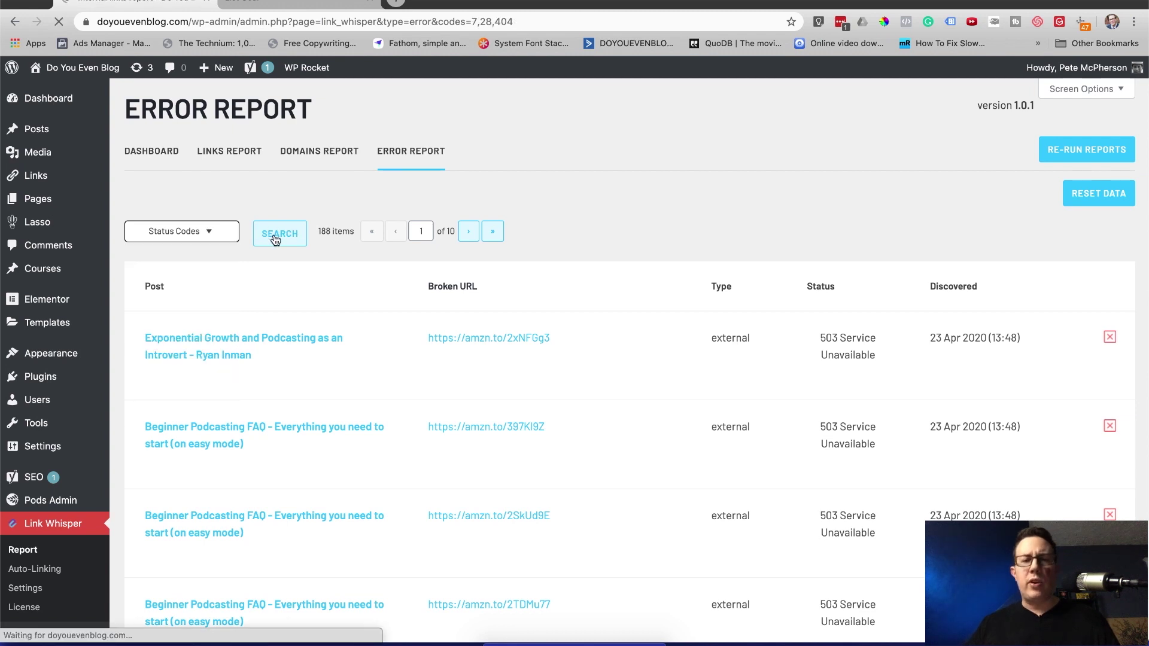
# - Open the broken doyouevenblog.com/simplecast/ link in a new tab, check where it leads, and return to the error report
pyautogui.scroll(-2, 676, 304)
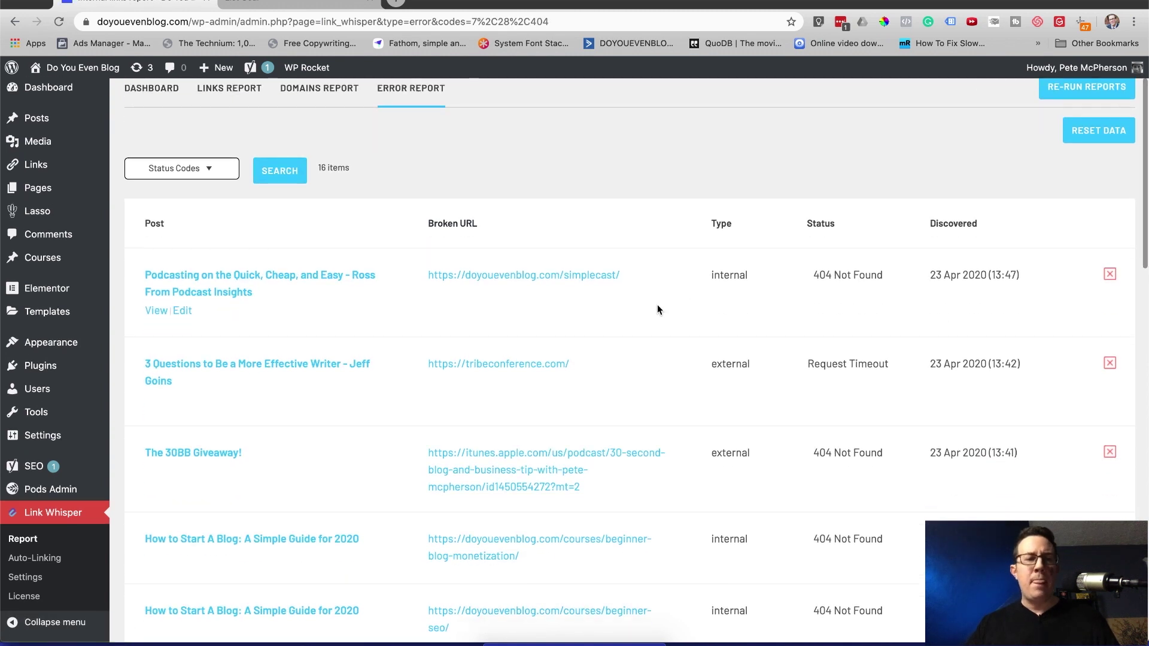
pyautogui.rightClick(491, 274)
pyautogui.click(528, 281)
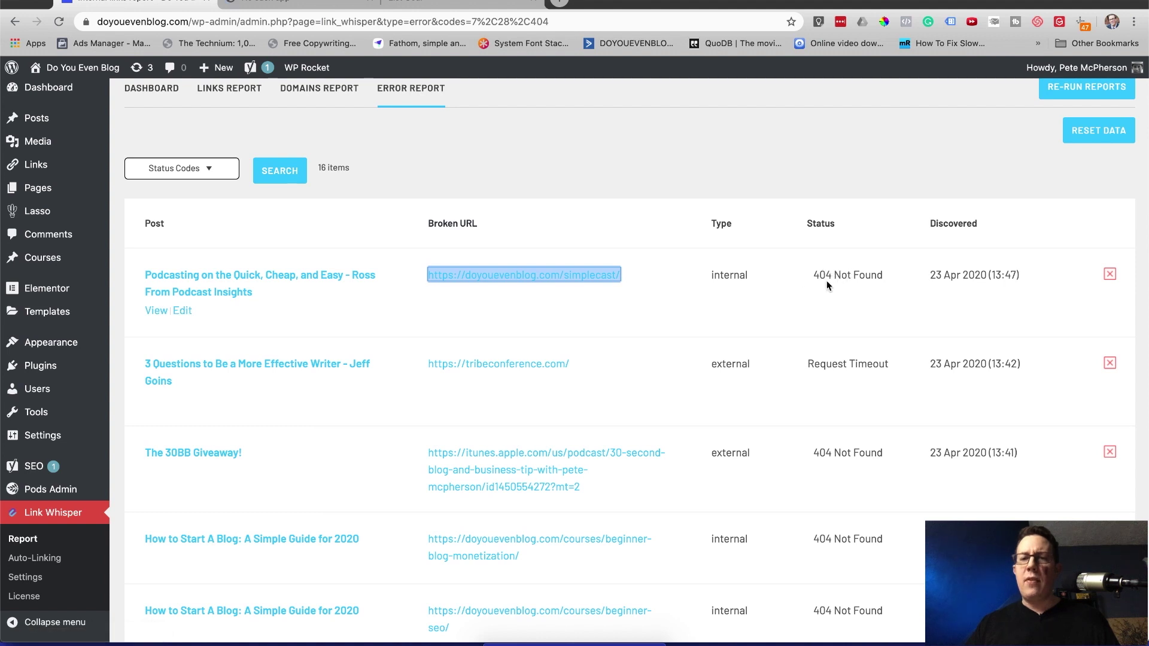
pyautogui.click(288, 1)
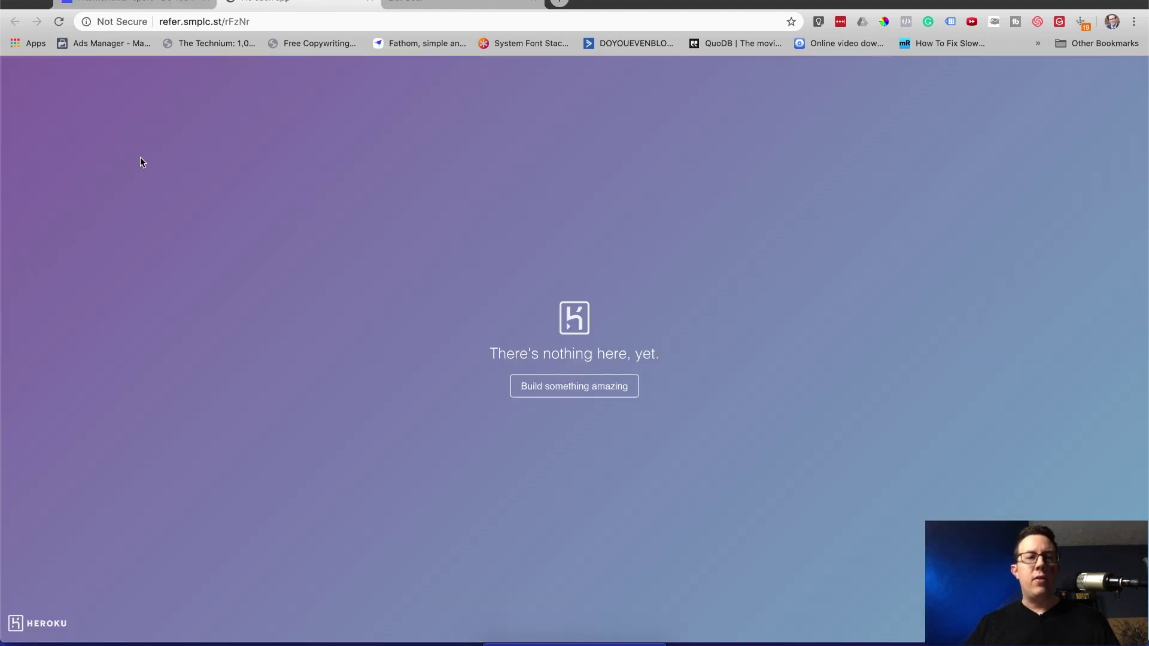
pyautogui.hotkey('ctrl', 'shift', 'Tab')
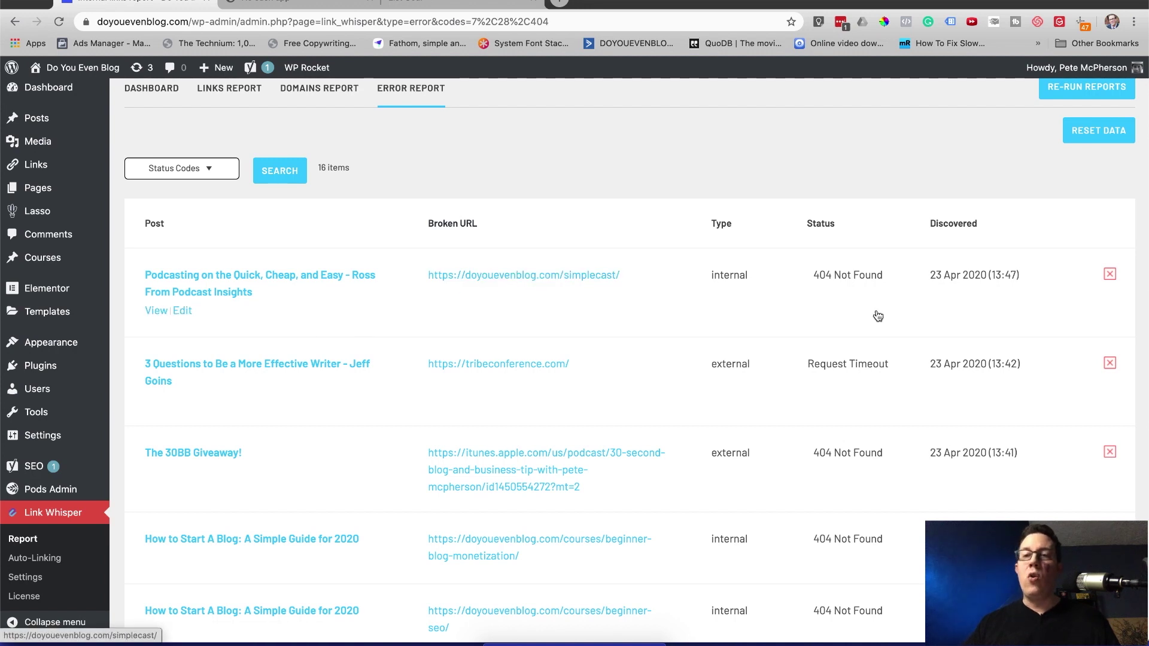
# - Try to delete the broken simplecast link of the "Podcasting on the Quick, Cheap, and Easy" post from the error report
pyautogui.click(1111, 275)
pyautogui.click(690, 100)
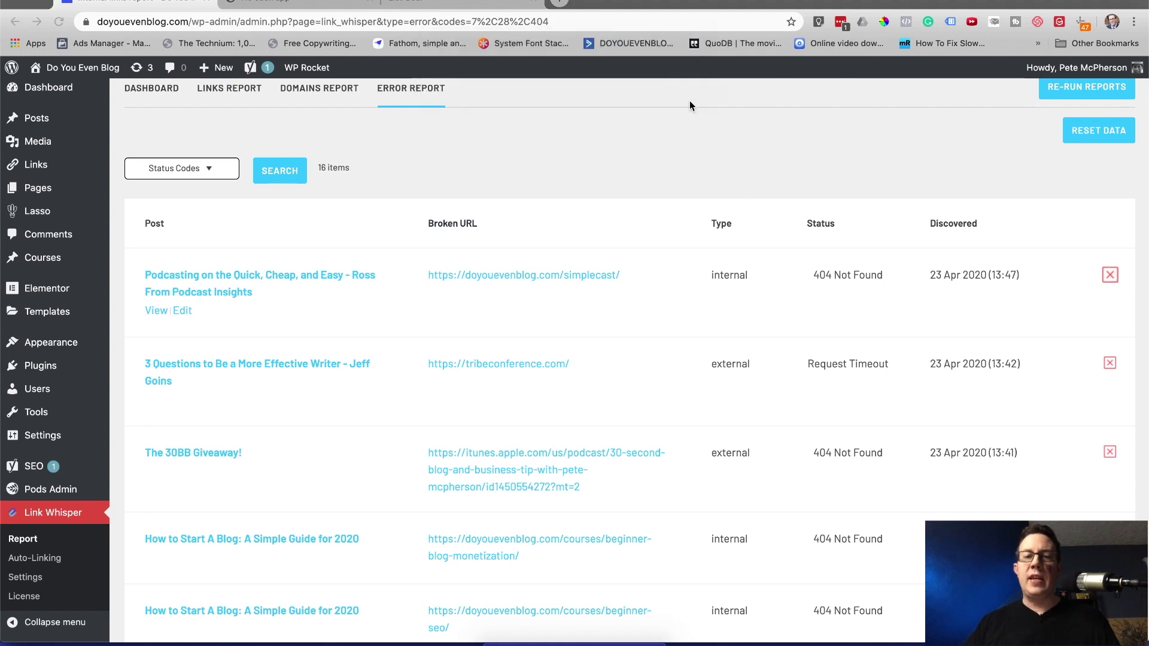